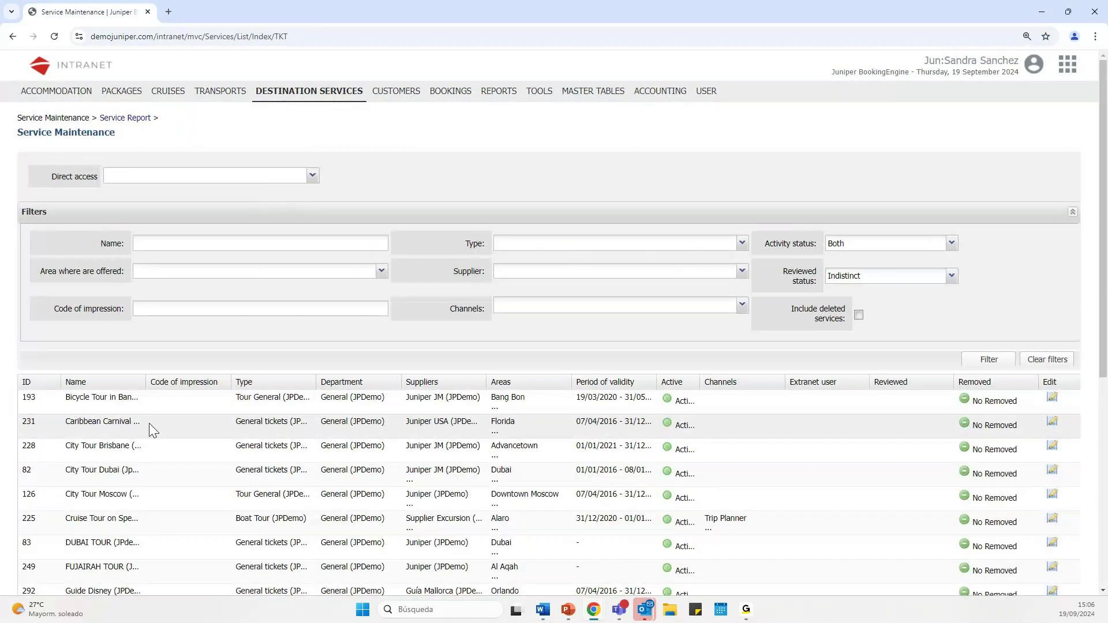
Examine the service list and the options available in the Activity status filter
scroll(426, 366, down, 3)
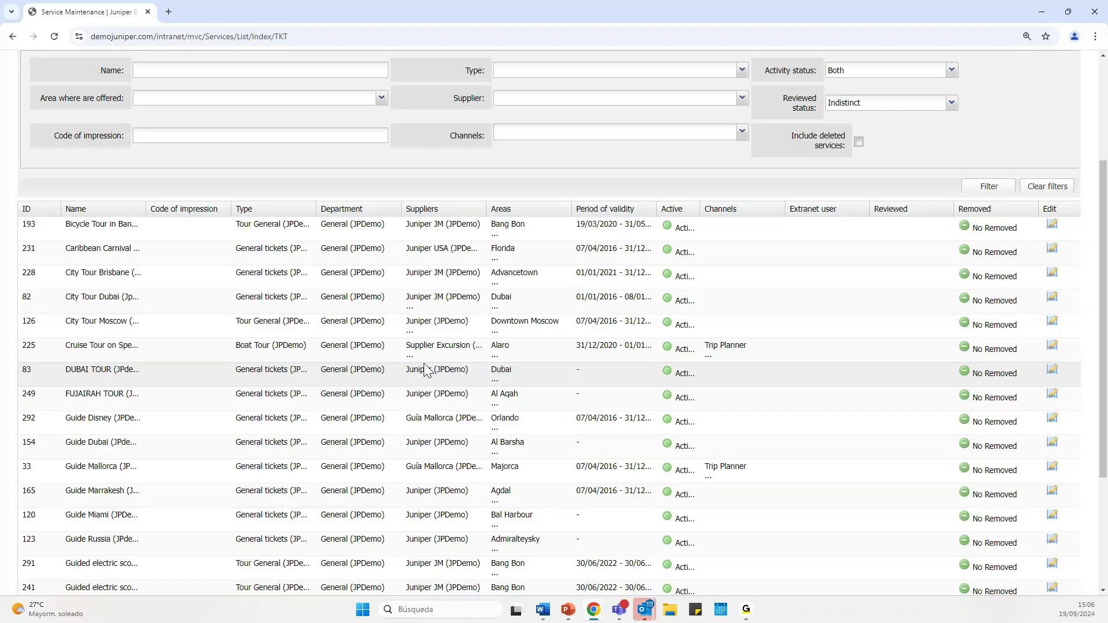
scroll(426, 369, up, 3)
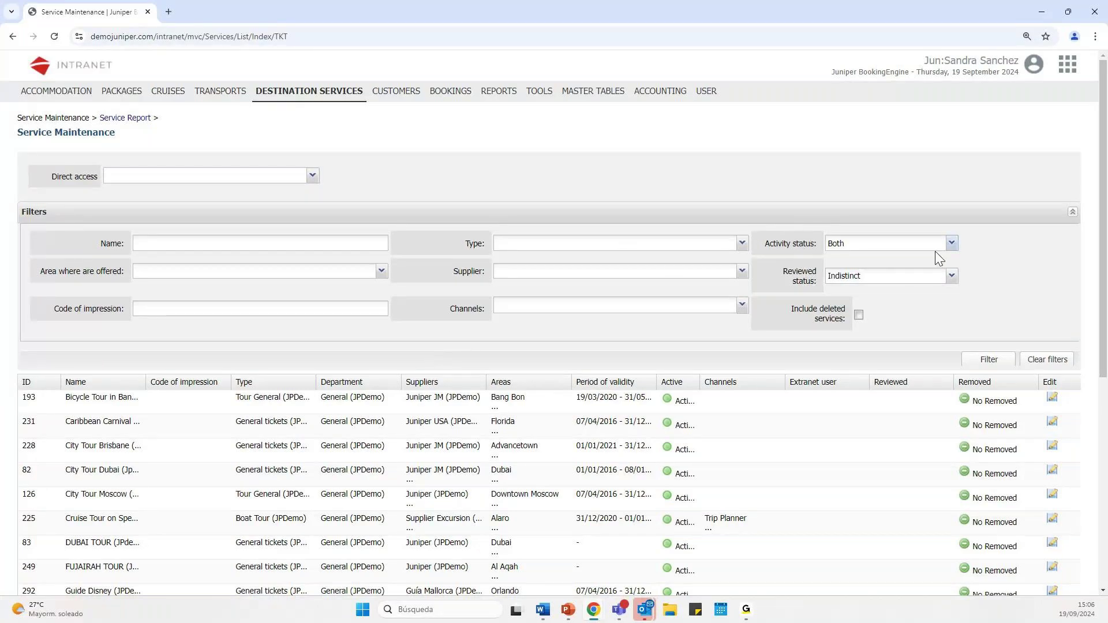
click(953, 245)
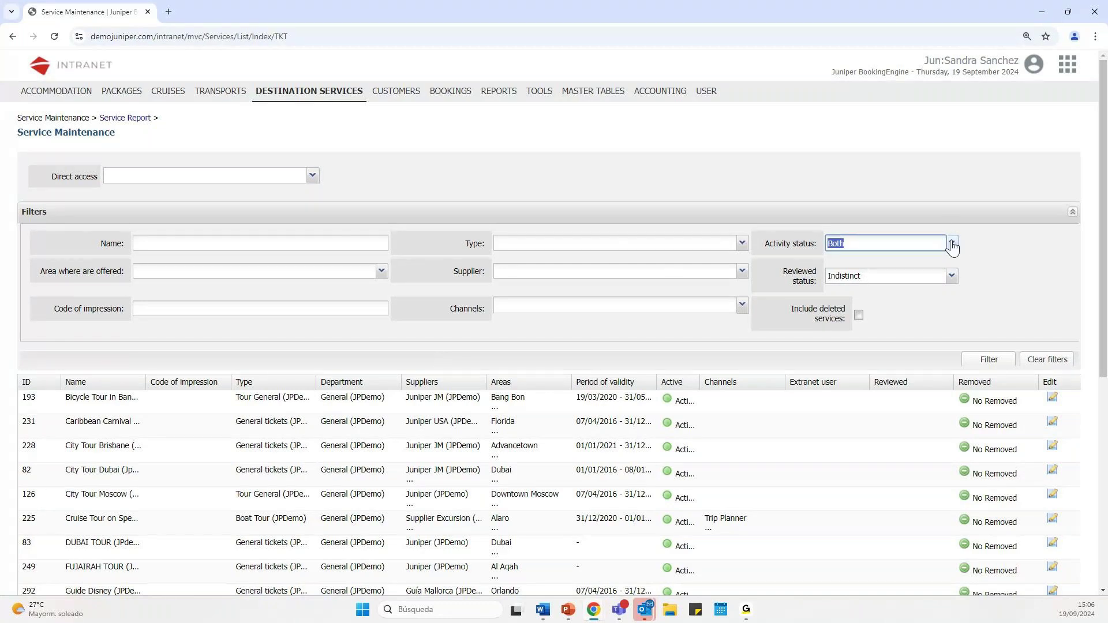
click(952, 243)
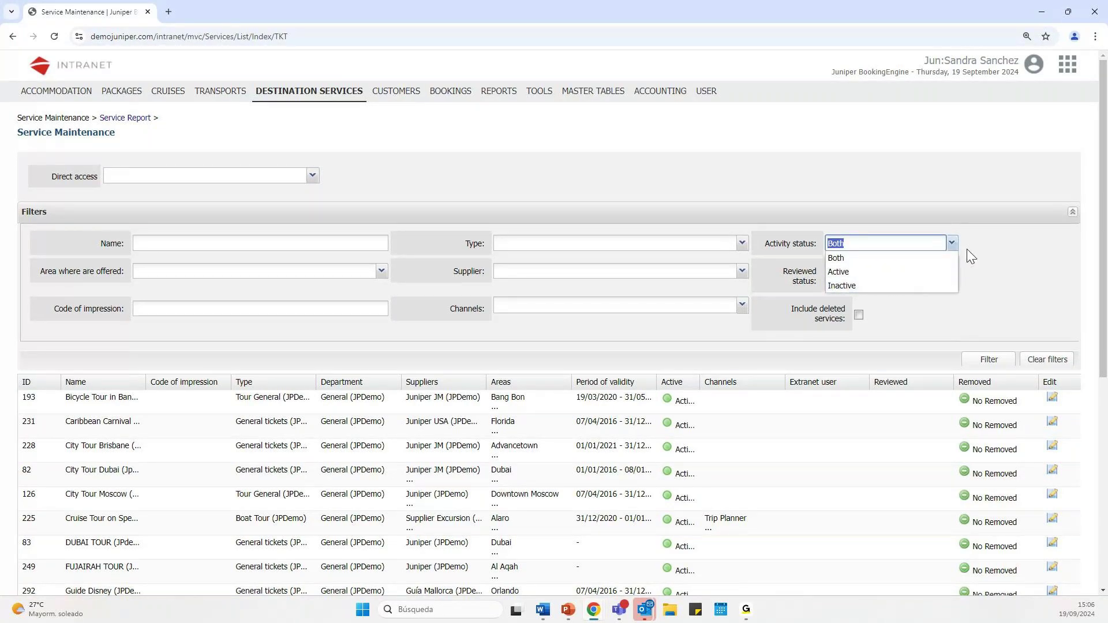
click(986, 252)
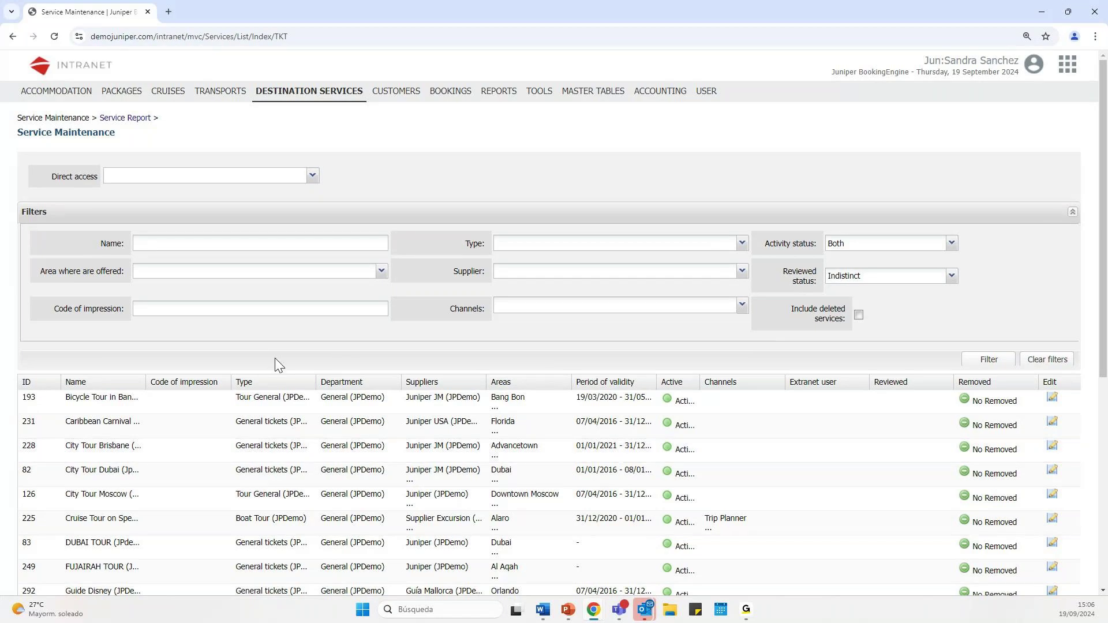
Open a blank form for a new service from the service list, and return to the list without filling it in
scroll(414, 470, down, 6)
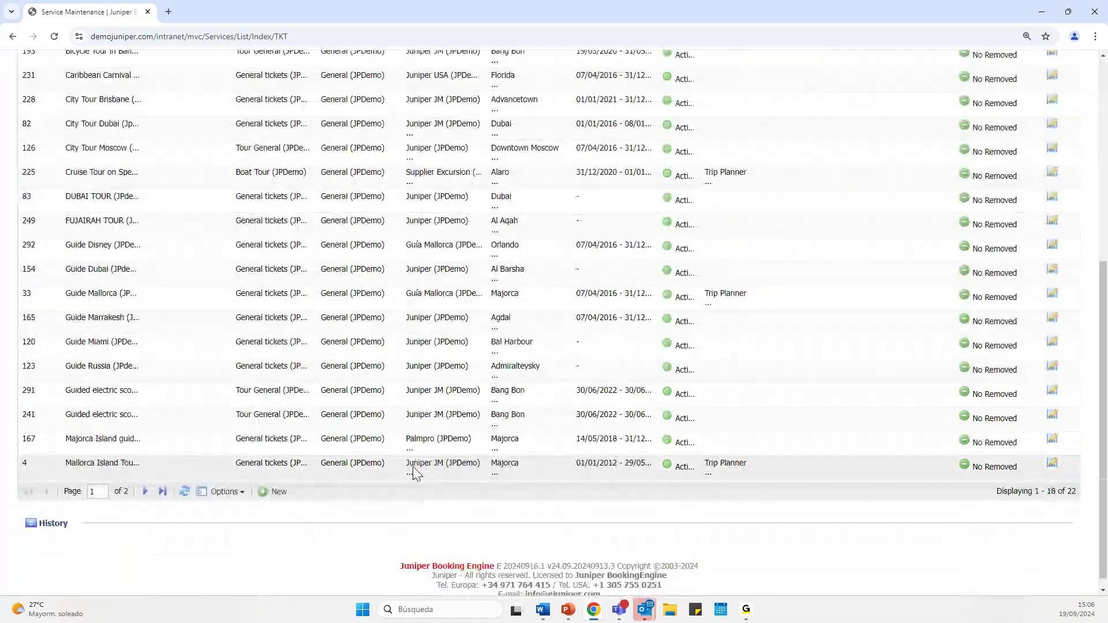
scroll(254, 469, down, 1)
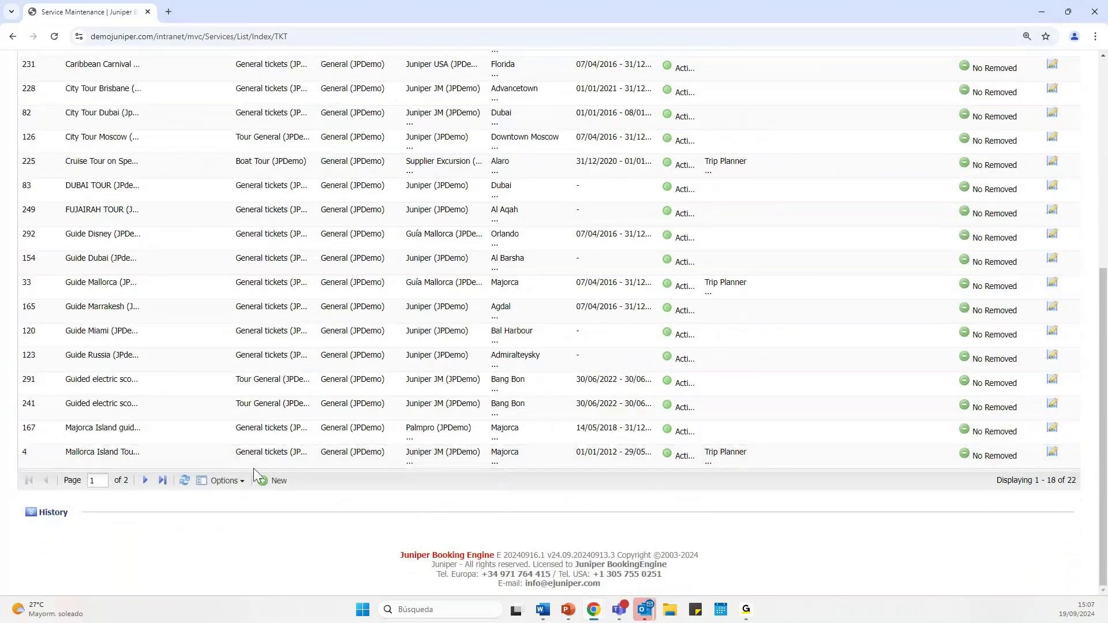
click(269, 488)
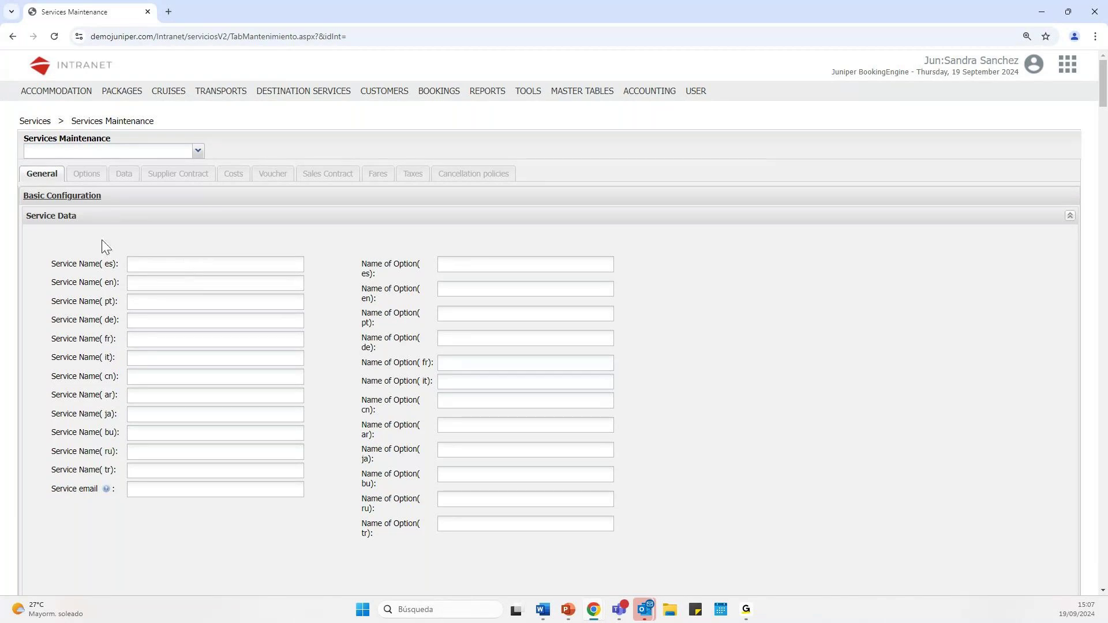
click(12, 37)
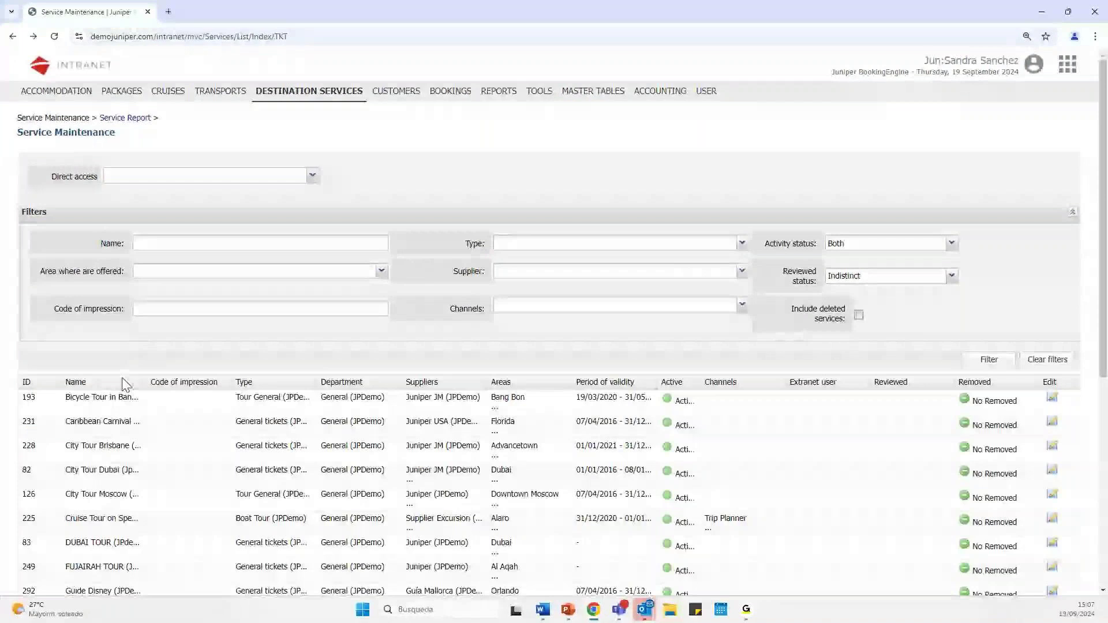
Open the Guide Mallorca (JPDemo) service for editing and review its service names in each language
scroll(126, 385, down, 3)
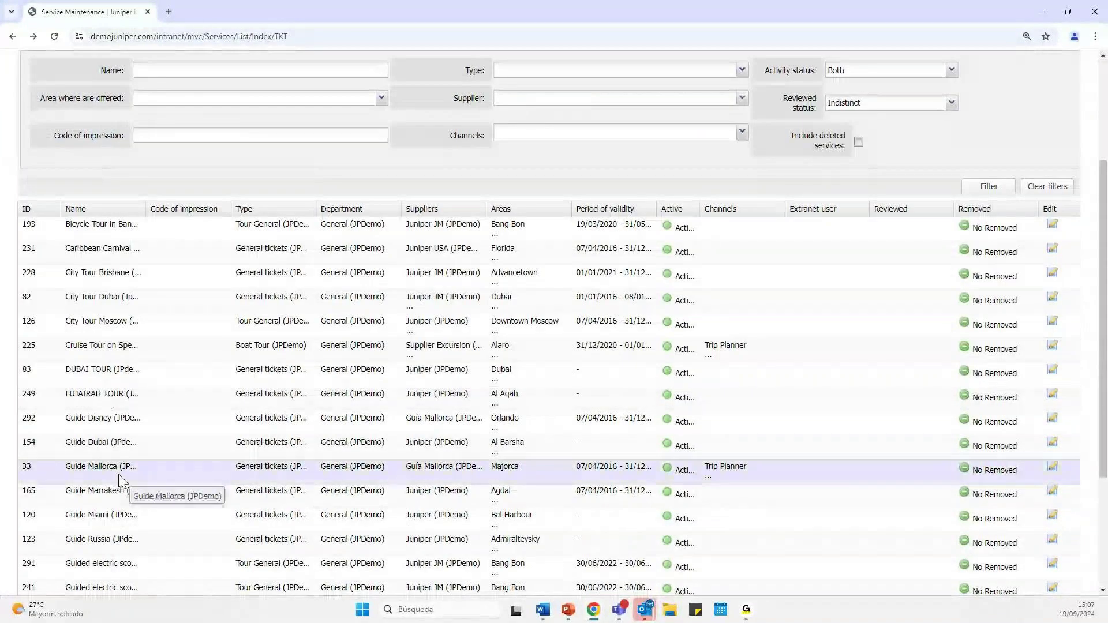
click(1053, 469)
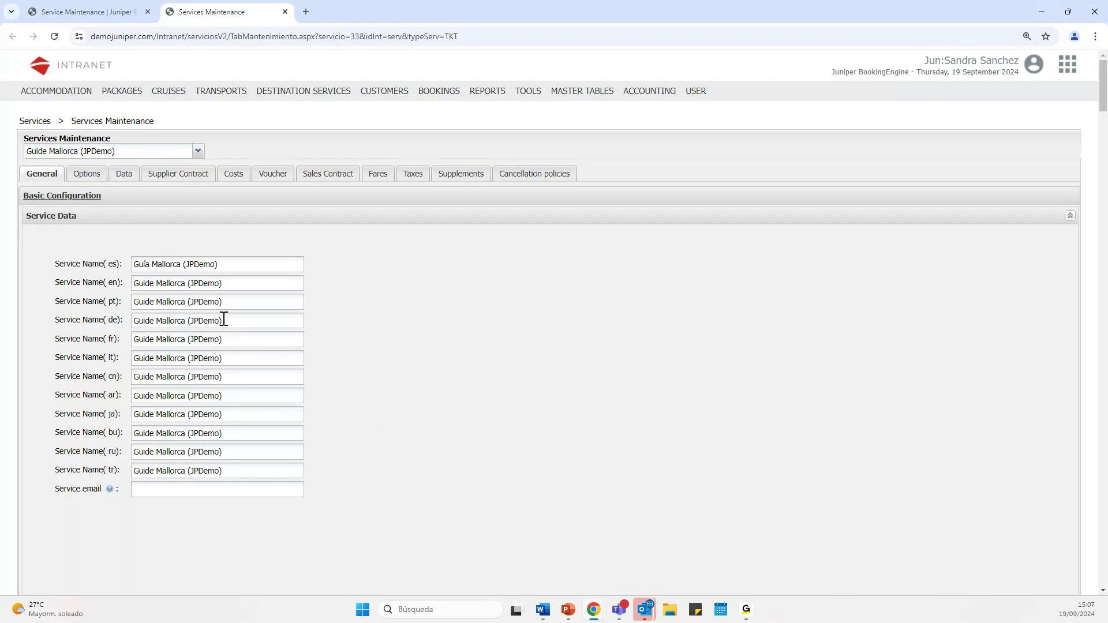
scroll(85, 331, down, 2)
scroll(92, 335, down, 1)
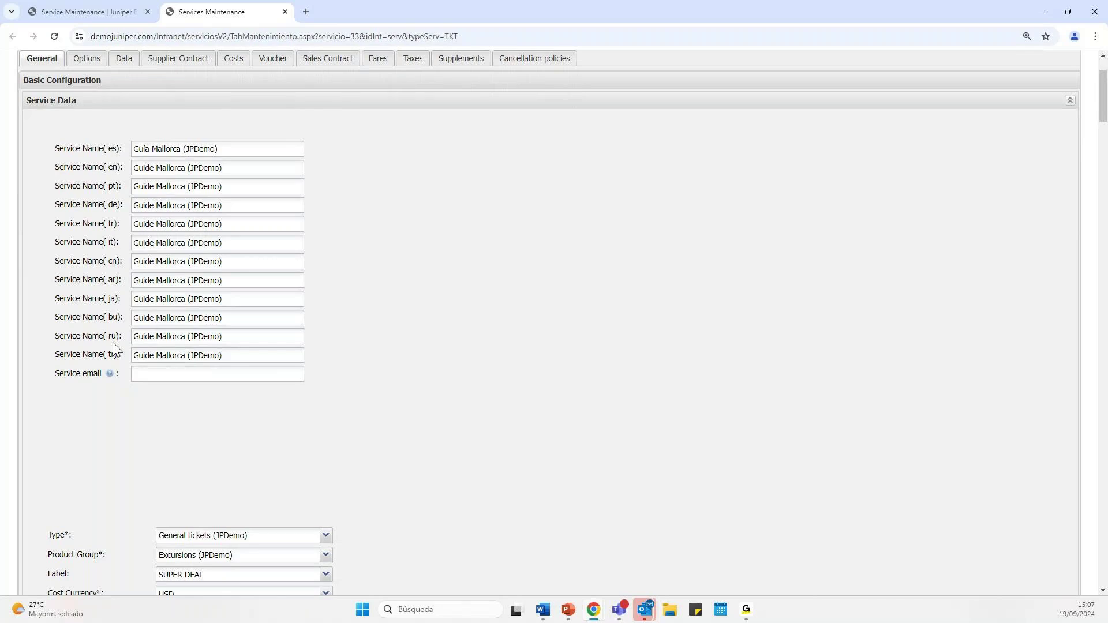
Examine the service's type, product group, cost currency, opening hours, ranking, release, visibility options and age ranges
scroll(114, 369, down, 5)
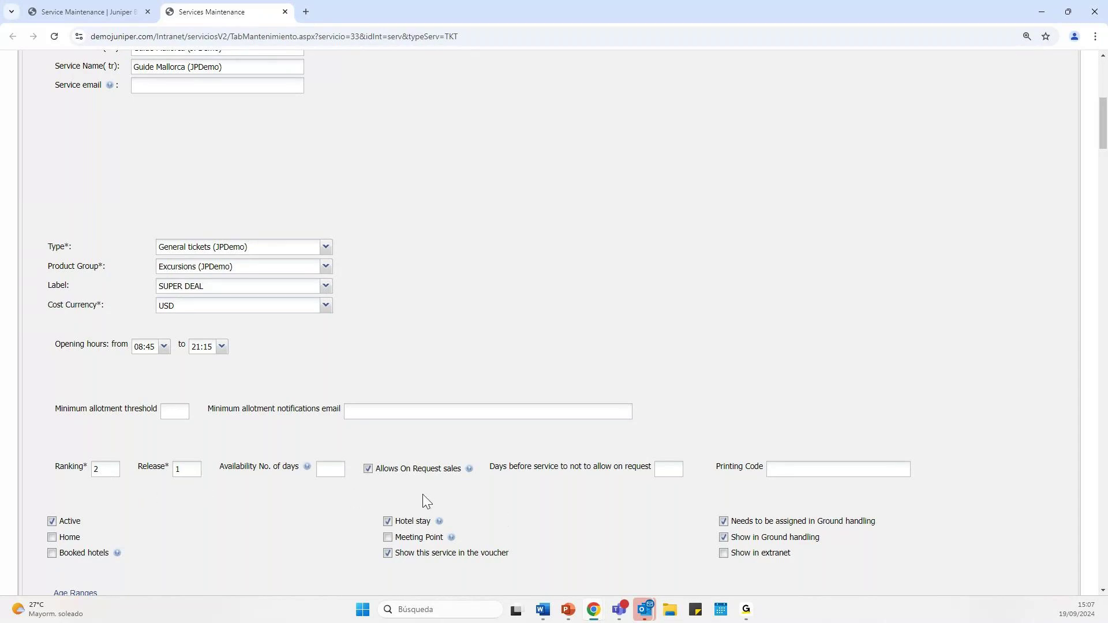
scroll(581, 510, up, 1)
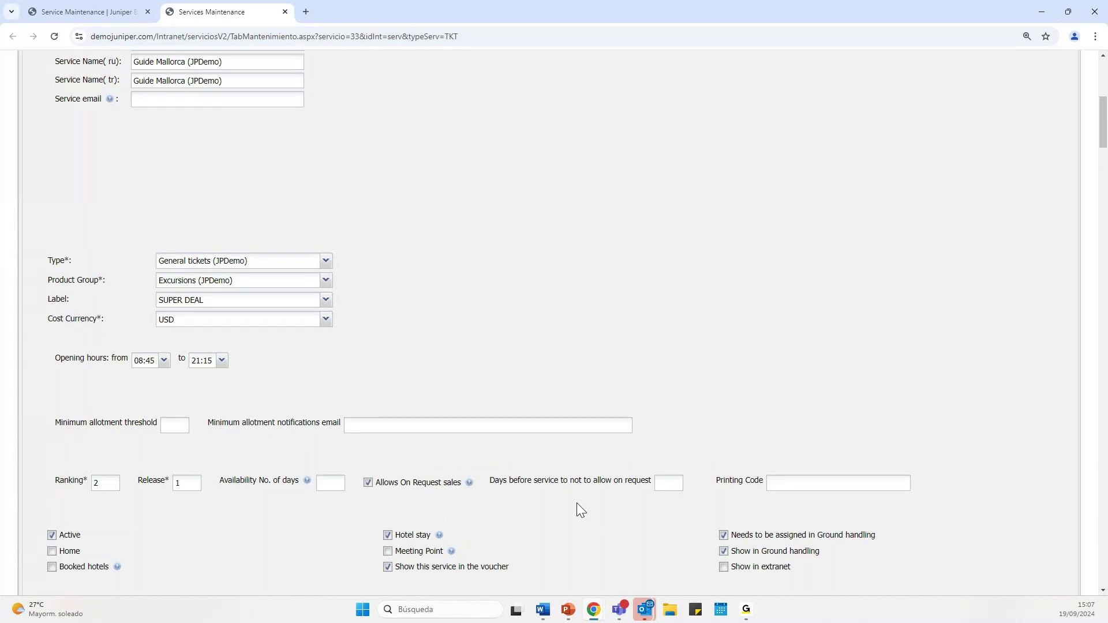
scroll(574, 507, down, 2)
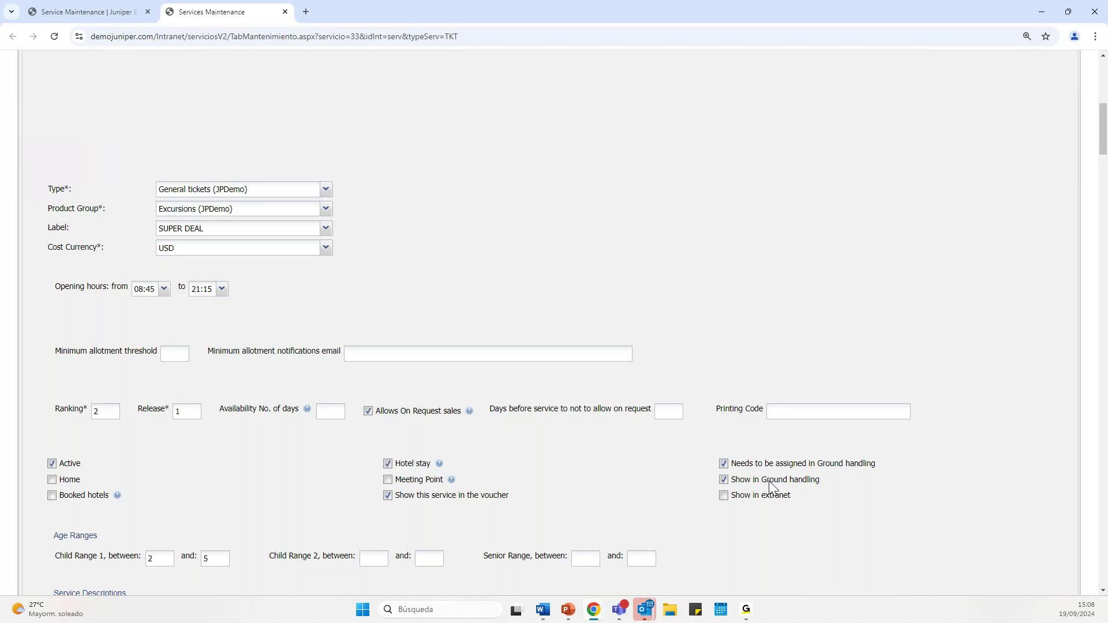
scroll(662, 501, down, 1)
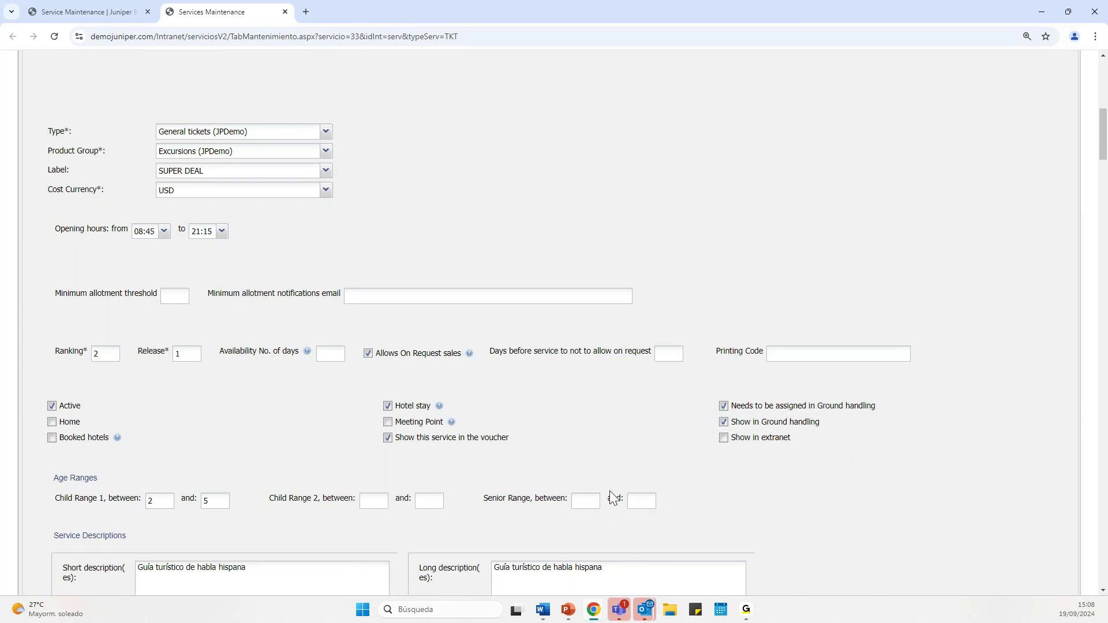
scroll(610, 491, down, 1)
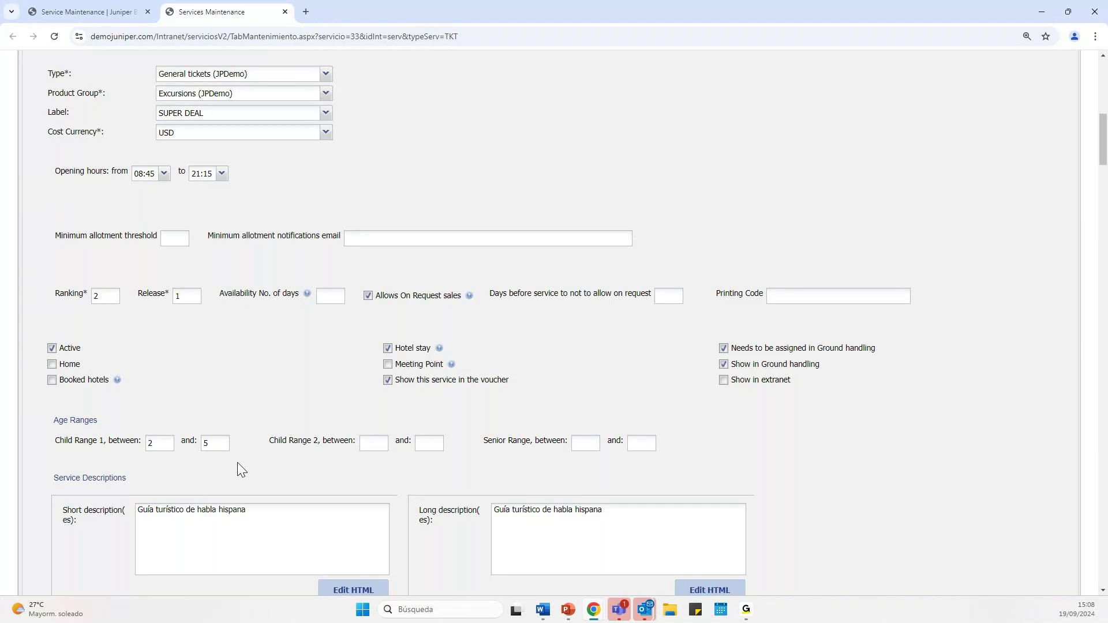
scroll(265, 480, down, 1)
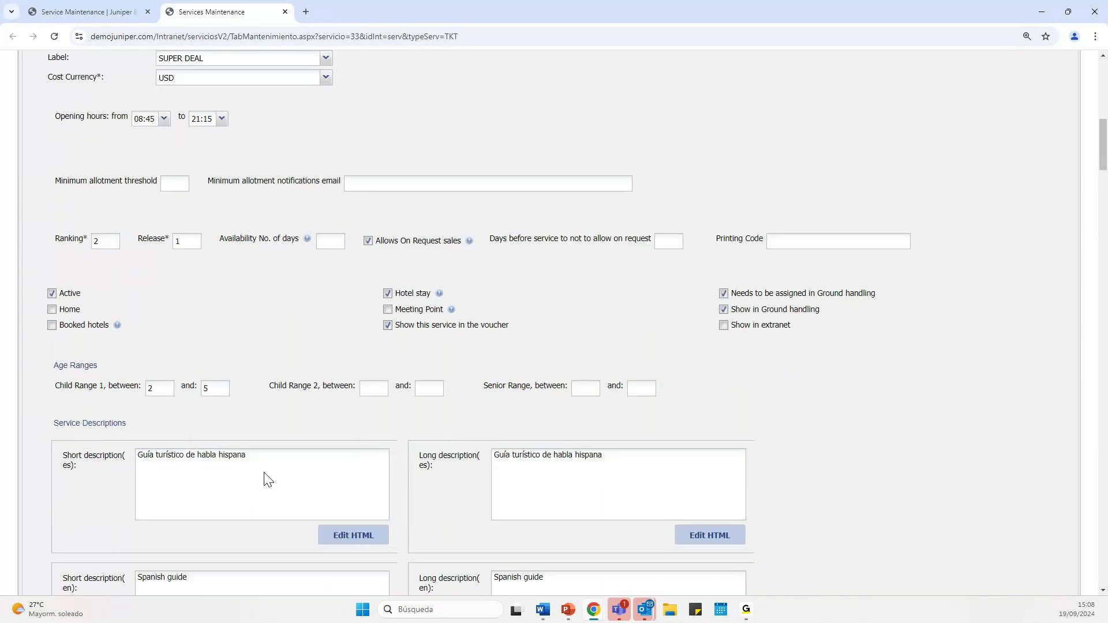
Examine the short and long service descriptions, the highlights in each language, and the Ecofriendly, Petfriendly and Wheelchair accessible options
scroll(238, 430, down, 2)
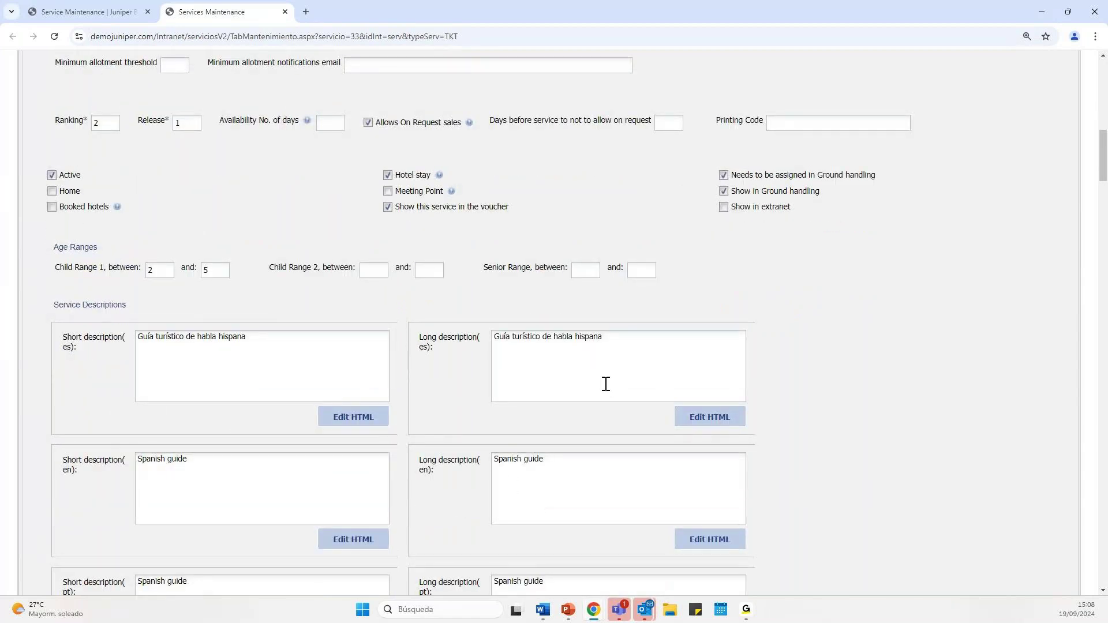
scroll(273, 502, down, 6)
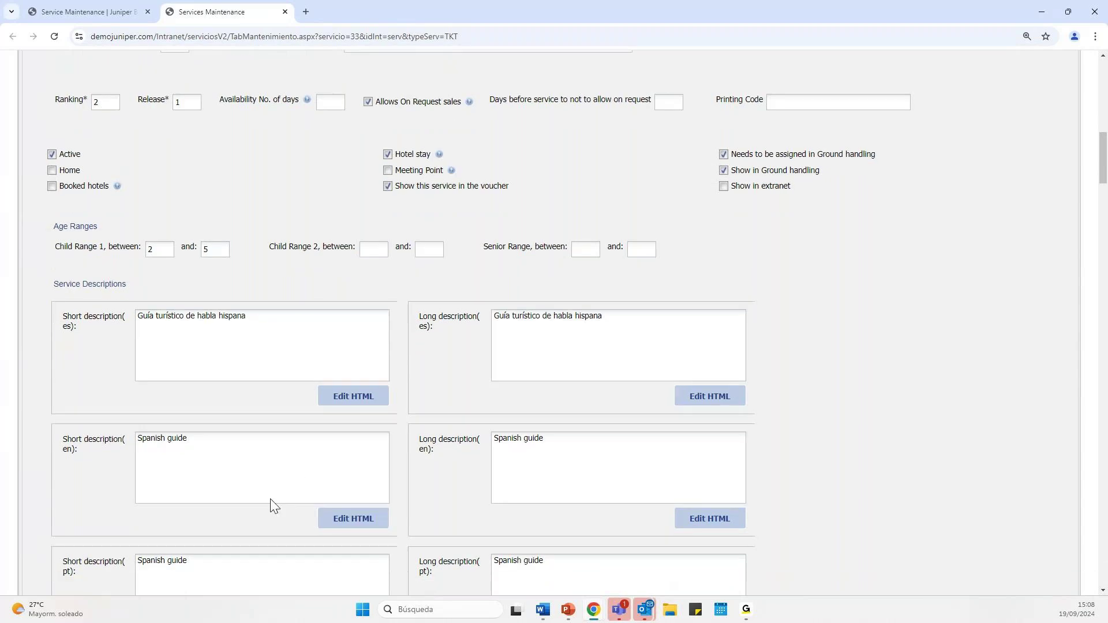
scroll(252, 485, down, 6)
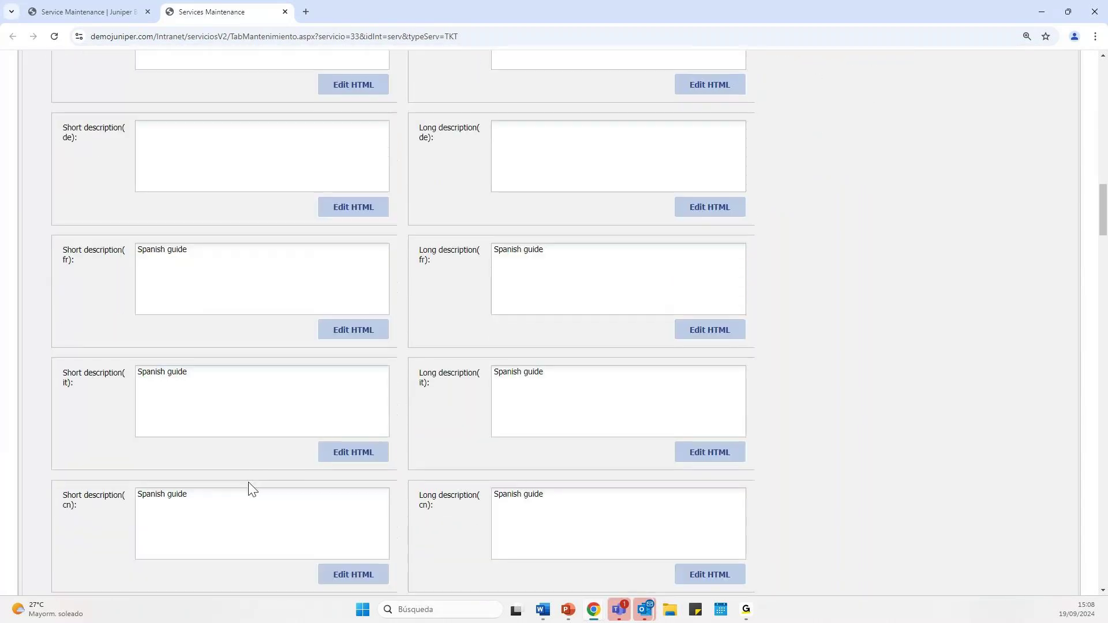
scroll(250, 488, down, 10)
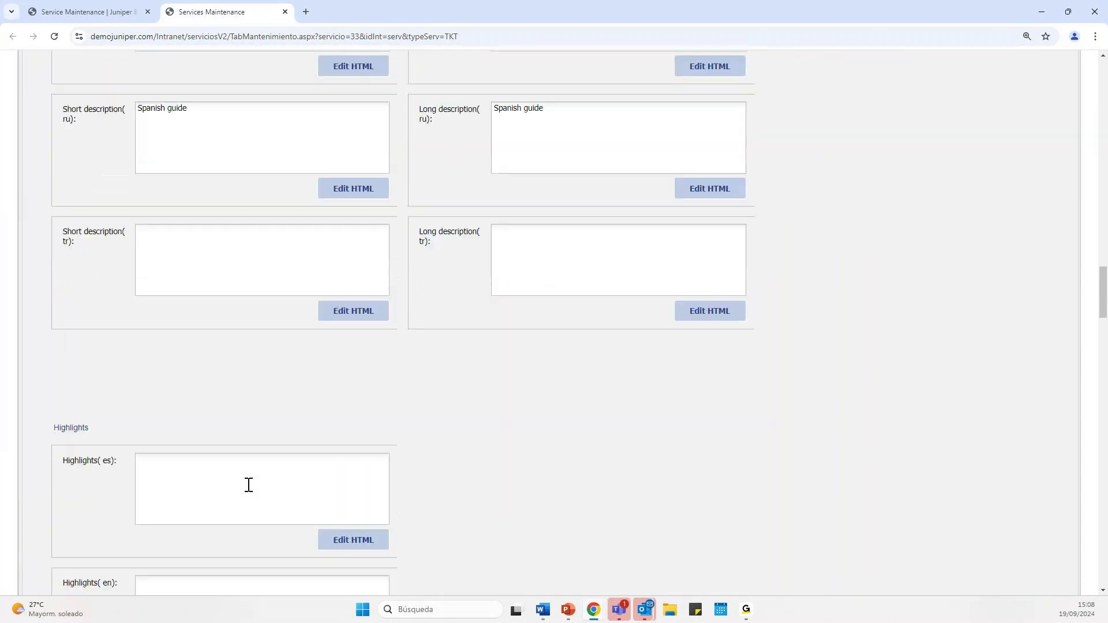
scroll(119, 437, down, 2)
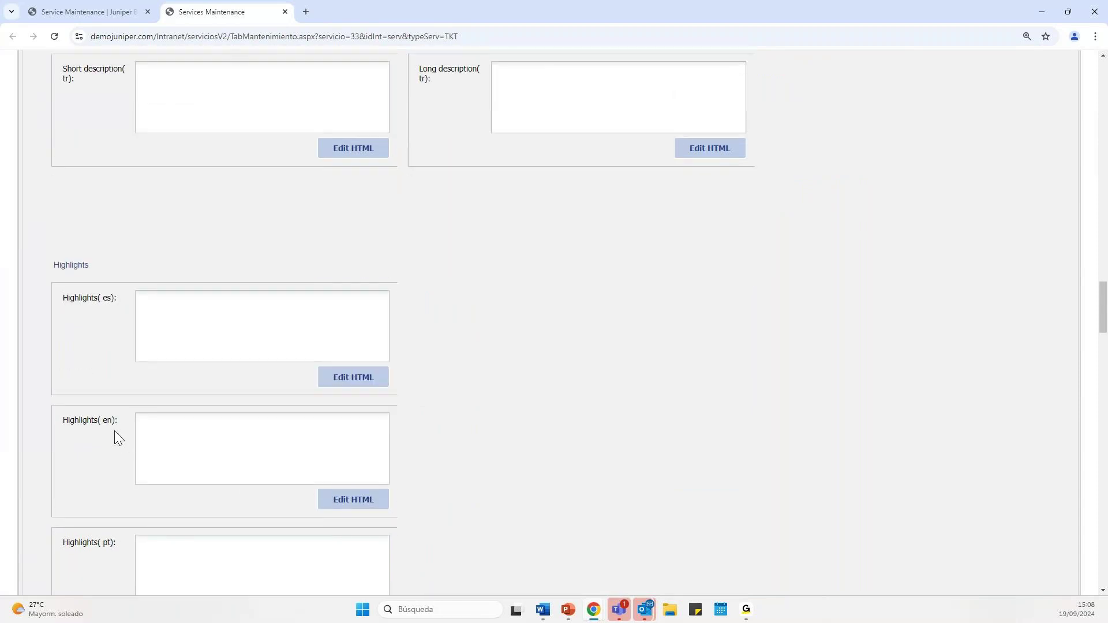
scroll(118, 437, down, 4)
scroll(114, 448, down, 10)
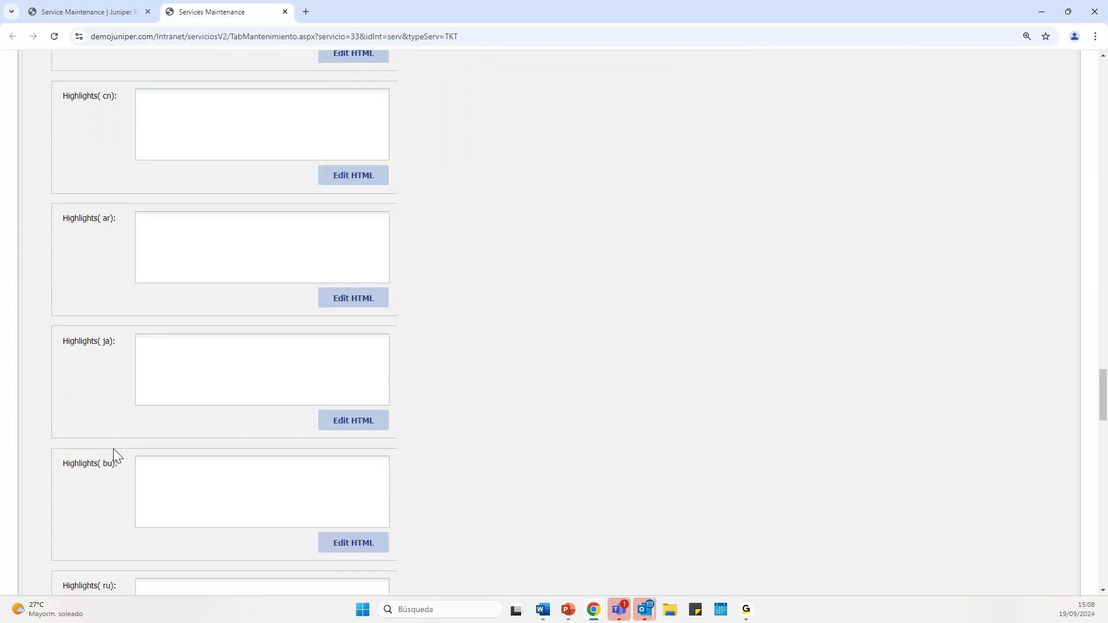
scroll(113, 449, down, 7)
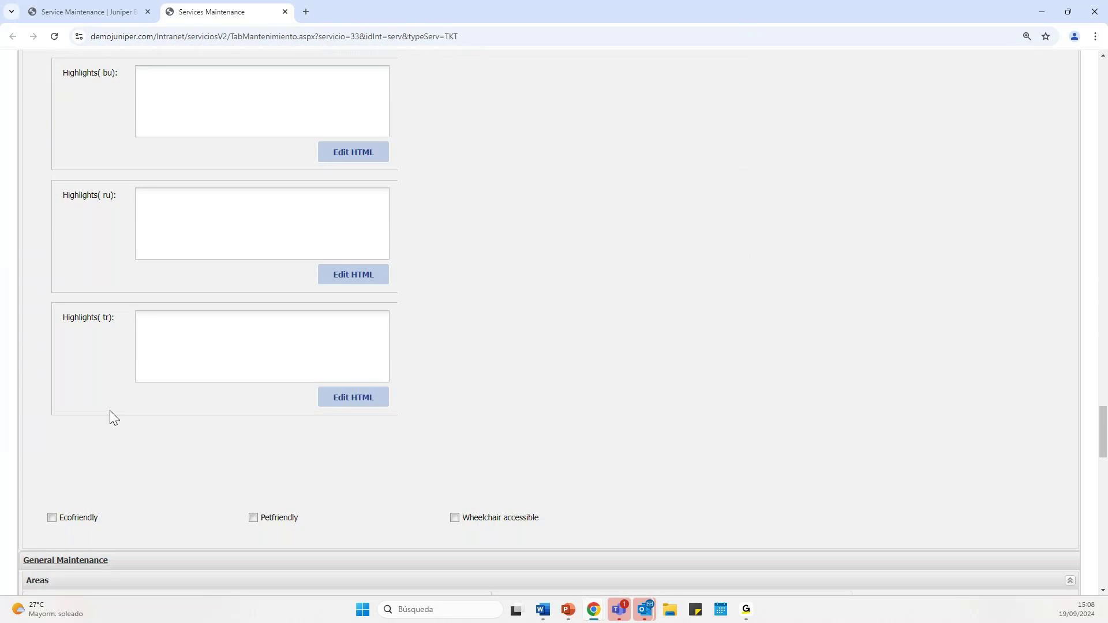
scroll(112, 417, up, 2)
scroll(115, 401, down, 5)
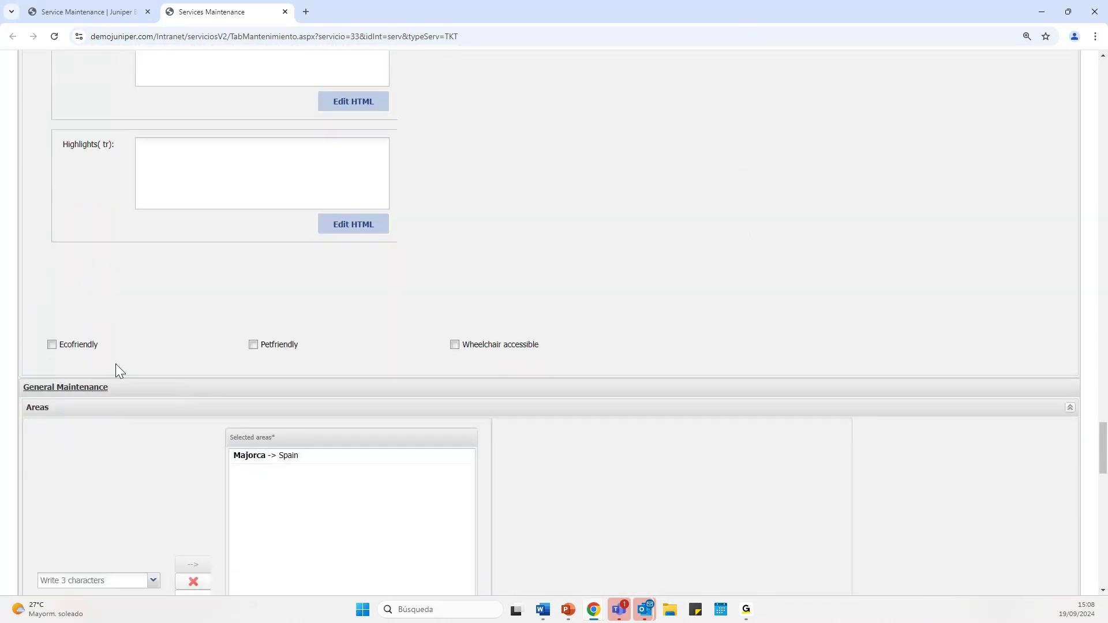
Examine the service's General Maintenance settings for areas, default zone, map position, classifications and categories
scroll(221, 375, down, 3)
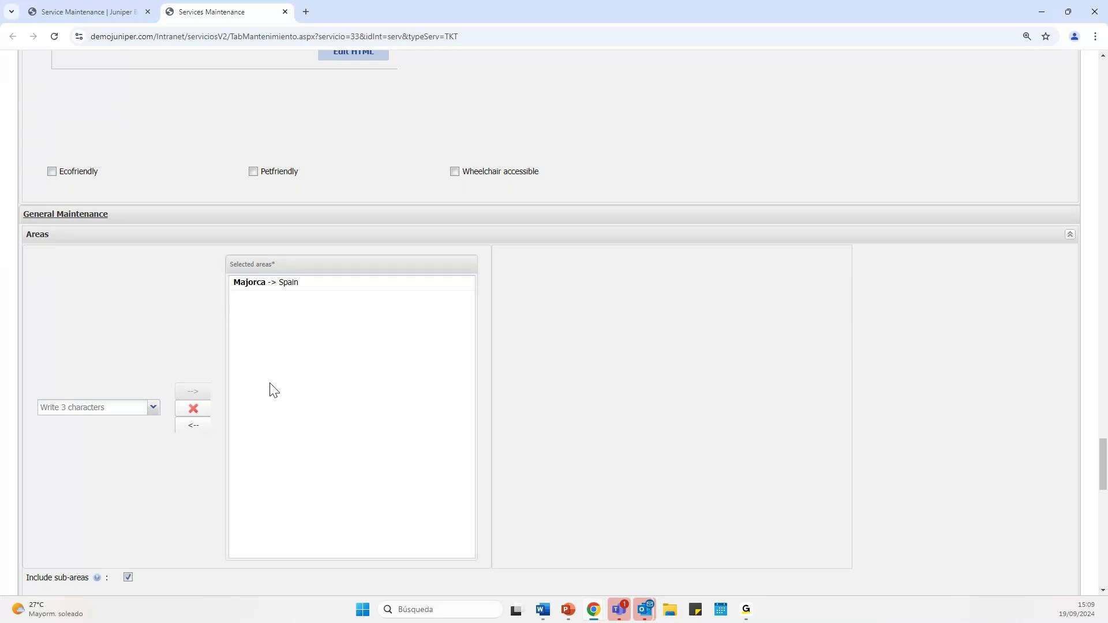
scroll(271, 393, down, 1)
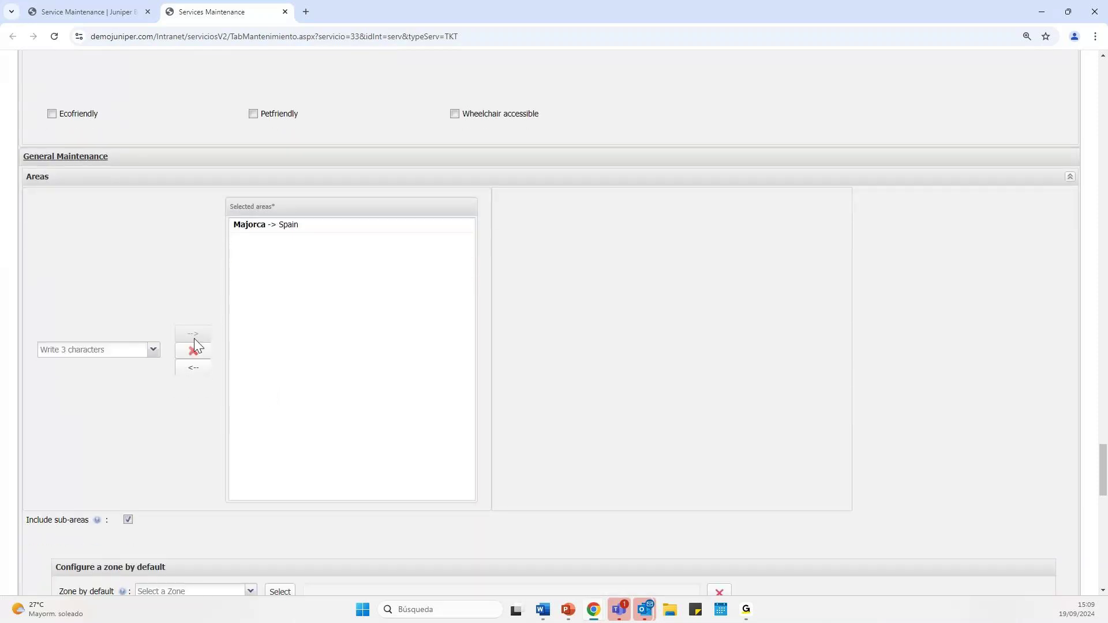
scroll(216, 462, down, 3)
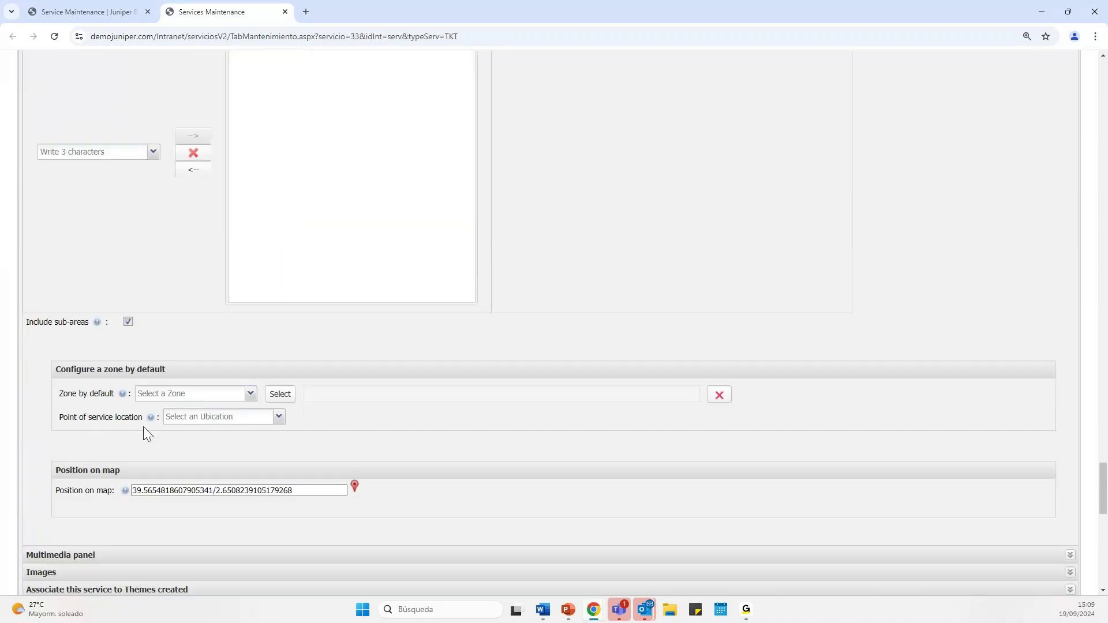
scroll(144, 428, down, 4)
scroll(145, 404, down, 5)
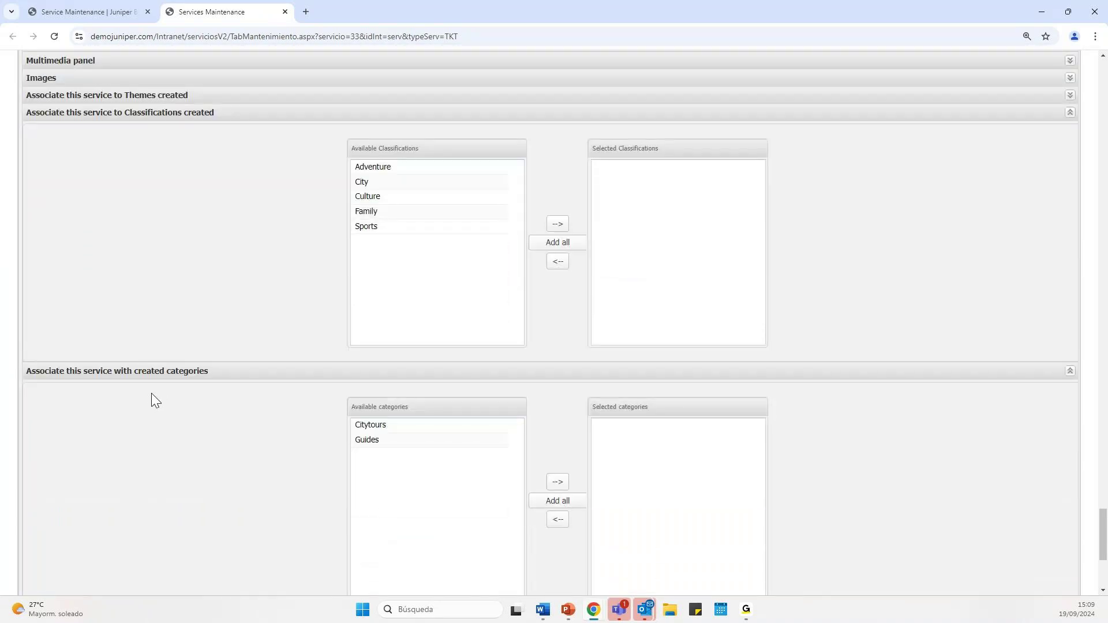
scroll(152, 395, down, 3)
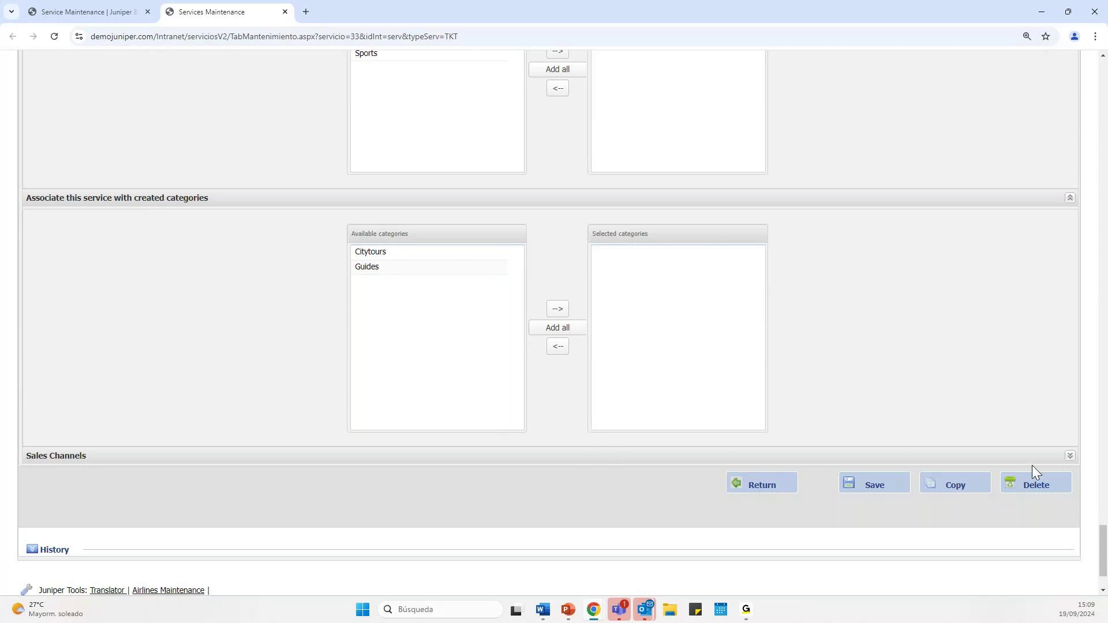
Expand the Sales Channels section and review the channels where the service is sold
click(1069, 457)
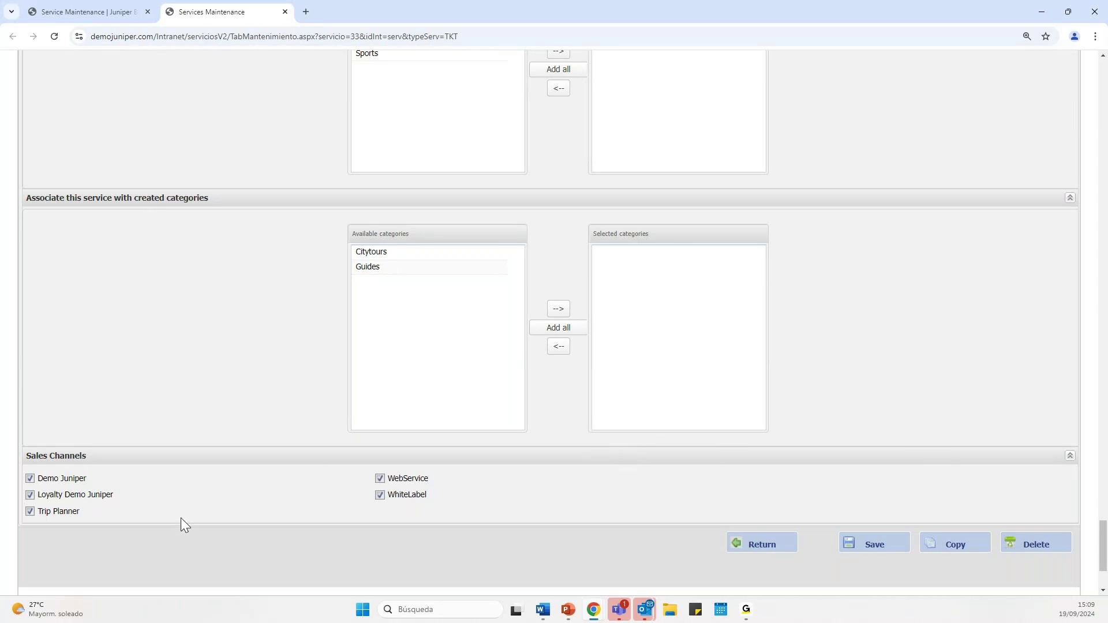
scroll(185, 511, down, 2)
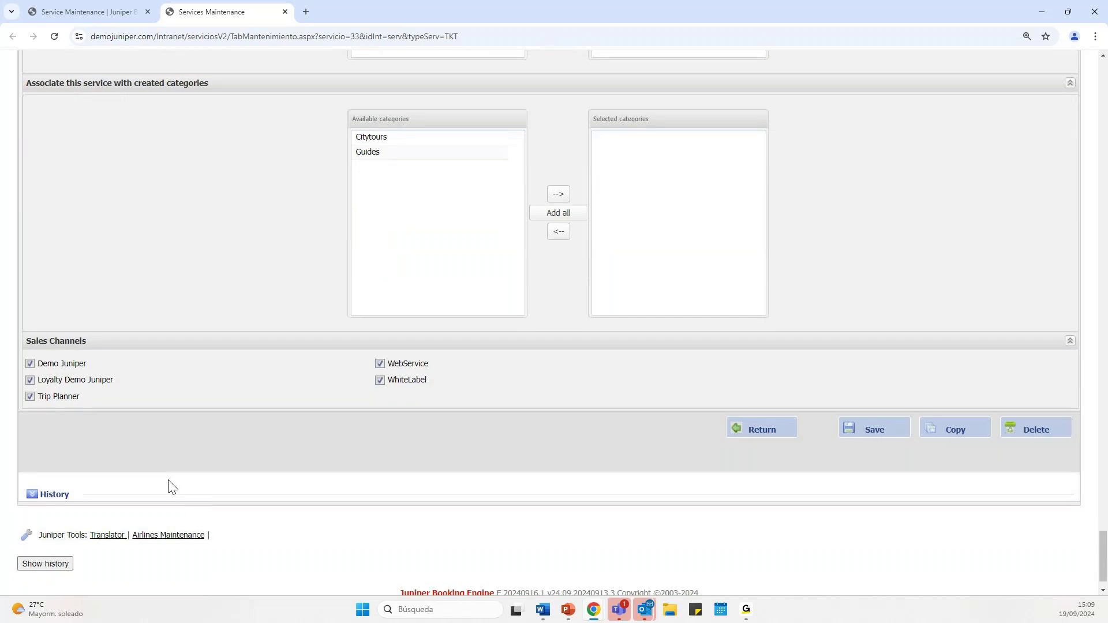
Open the service's options and load the One day guide option's details
scroll(168, 482, up, 3)
scroll(168, 480, up, 15)
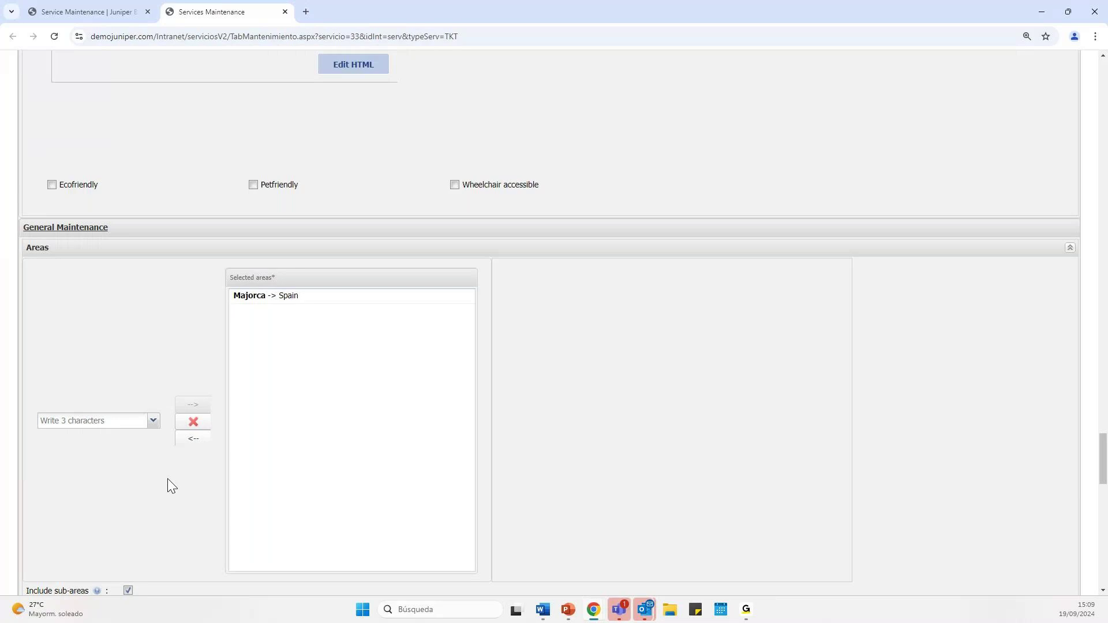
scroll(168, 484, up, 10)
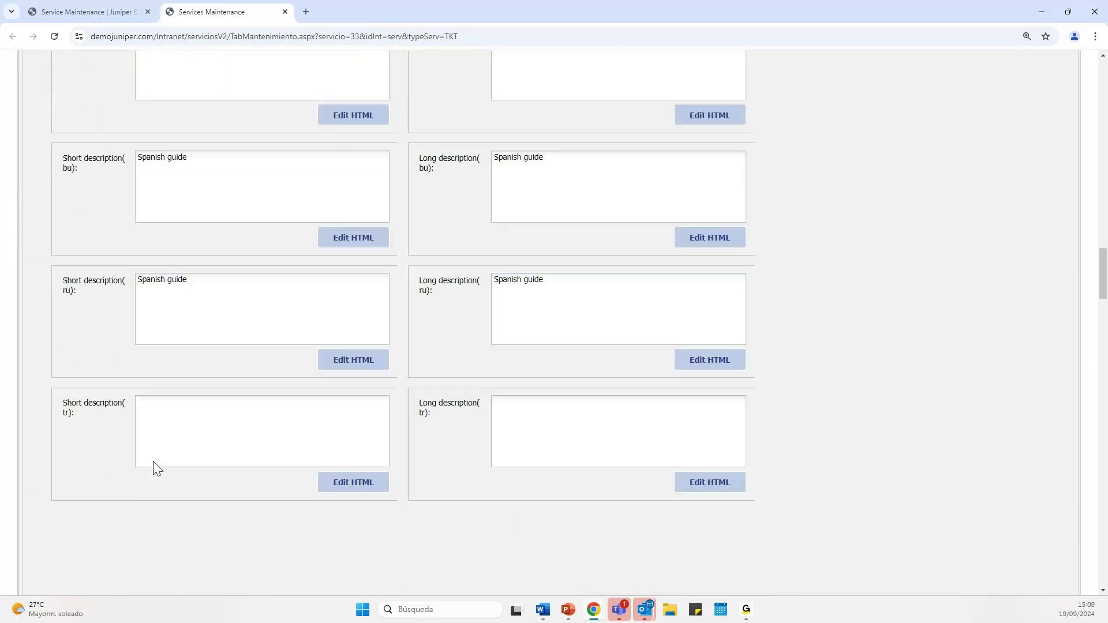
scroll(152, 454, up, 5)
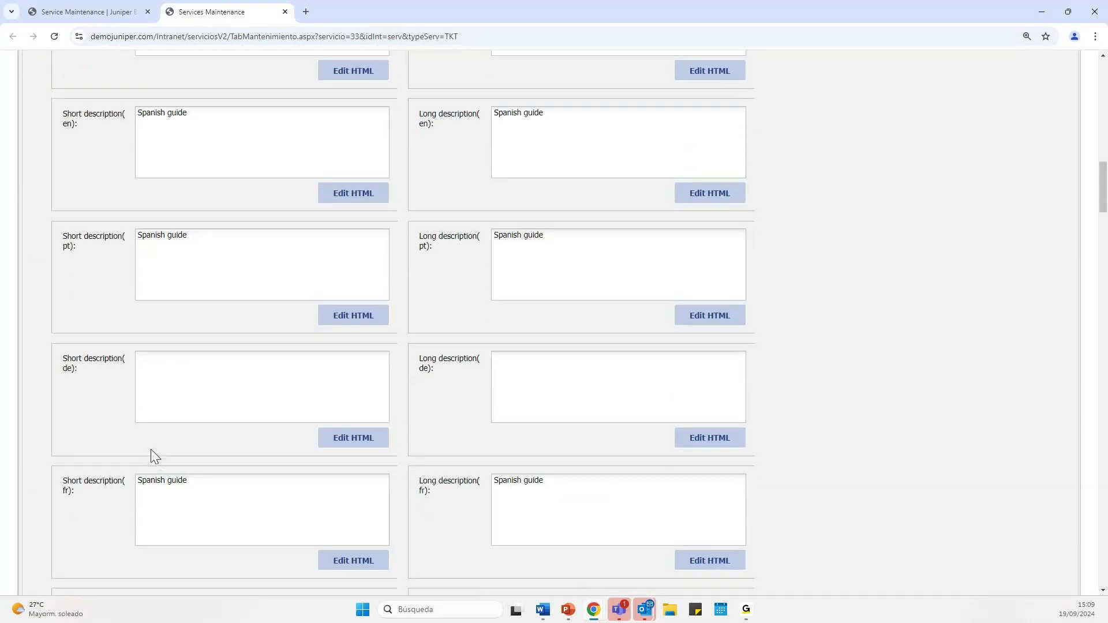
scroll(152, 451, up, 10)
scroll(155, 455, up, 8)
click(97, 177)
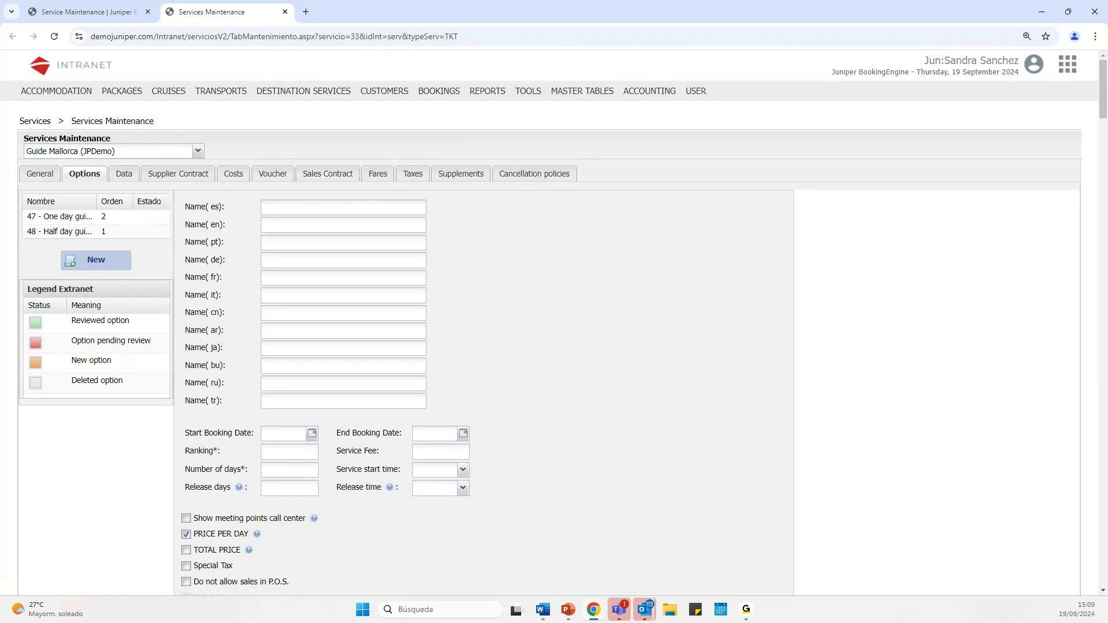
click(73, 219)
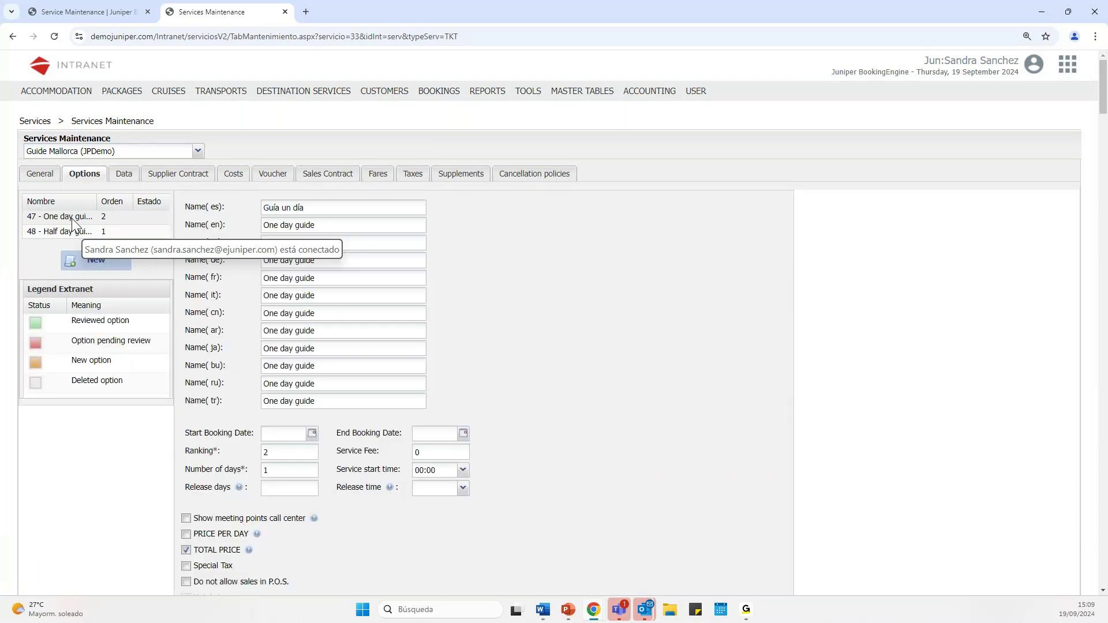
Examine the option's names, booking dates, ranking, pricing checkboxes, descriptions, booking voucher remarks and additional remarks in each language
scroll(300, 462, down, 1)
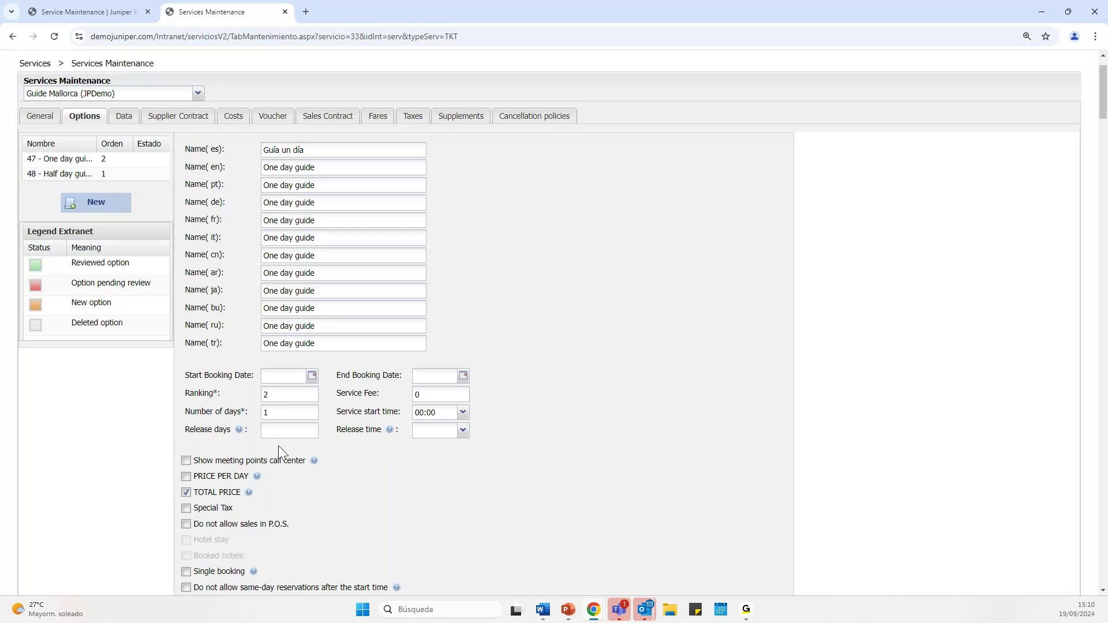
scroll(278, 446, down, 1)
scroll(407, 439, down, 2)
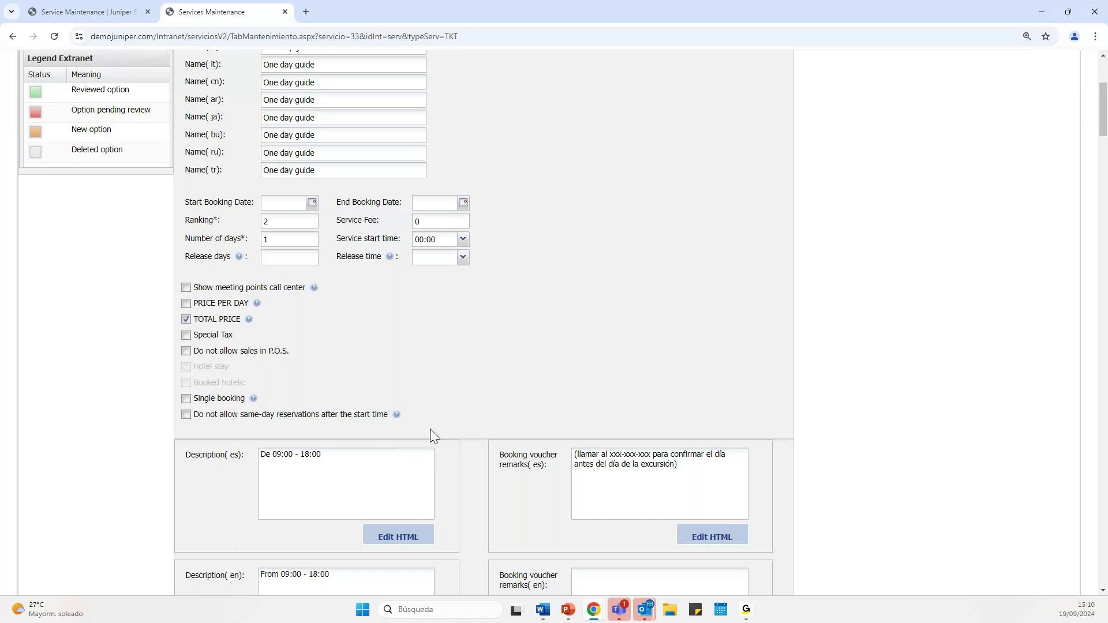
scroll(445, 444, down, 4)
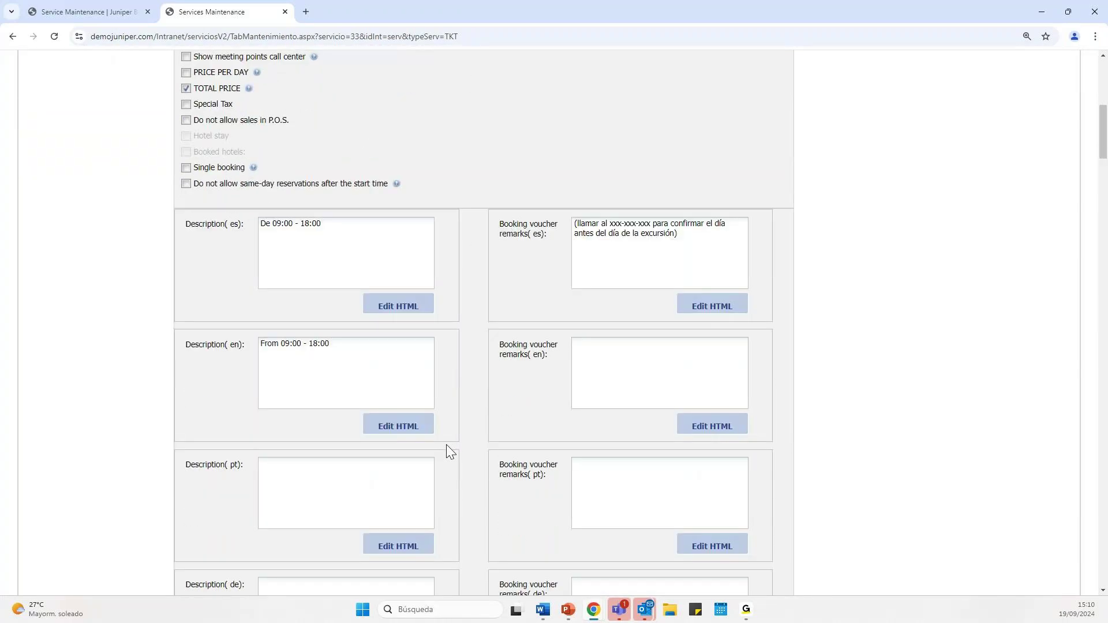
scroll(446, 445, down, 2)
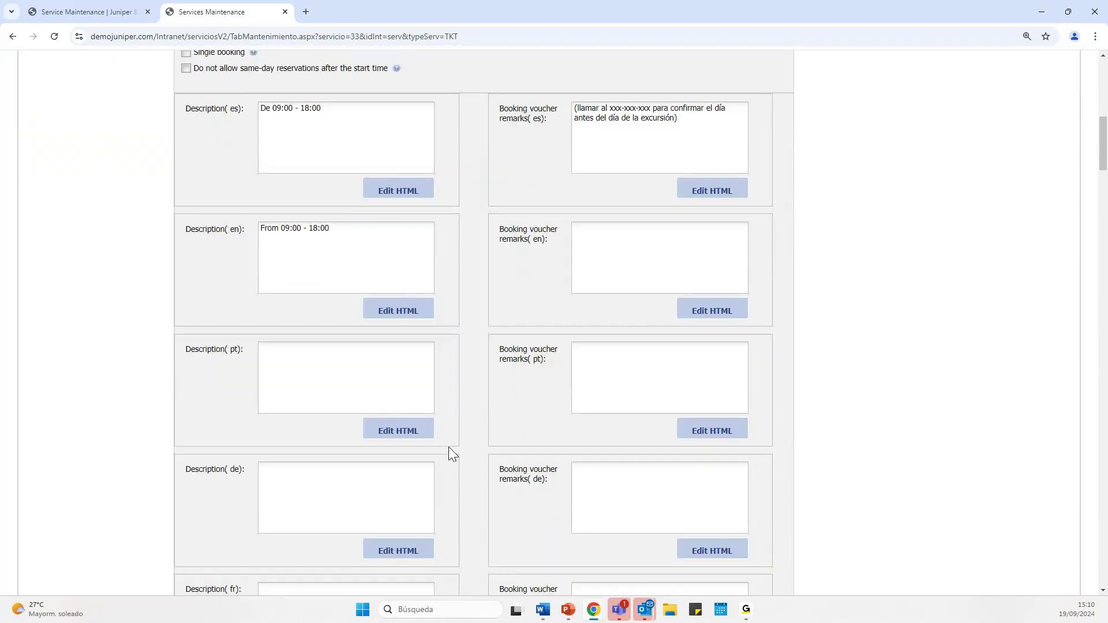
scroll(448, 448, down, 4)
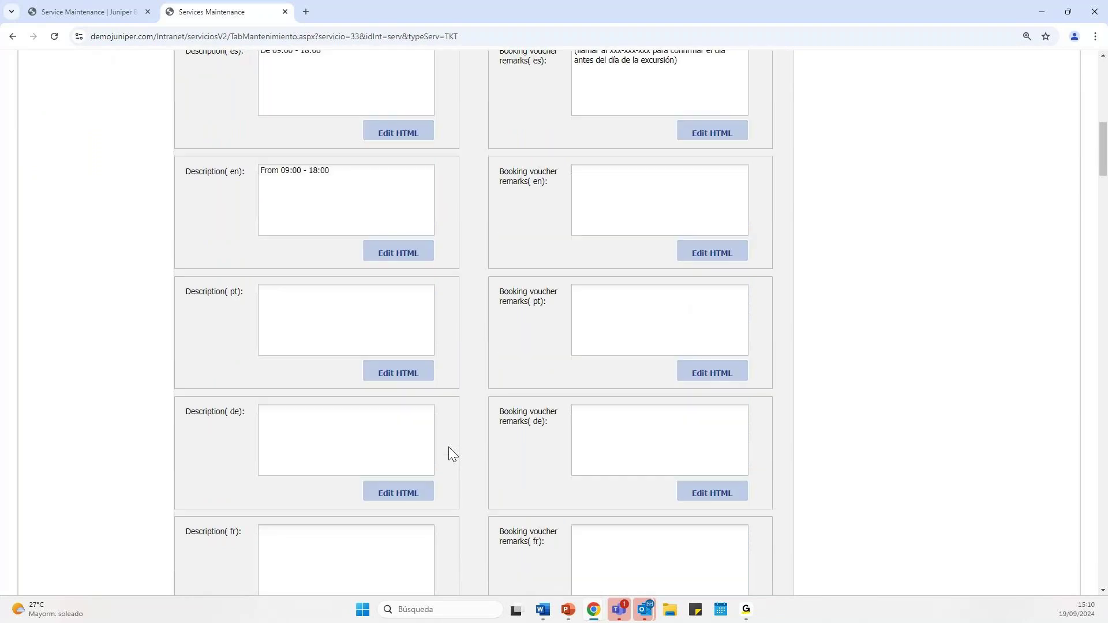
scroll(452, 456, down, 5)
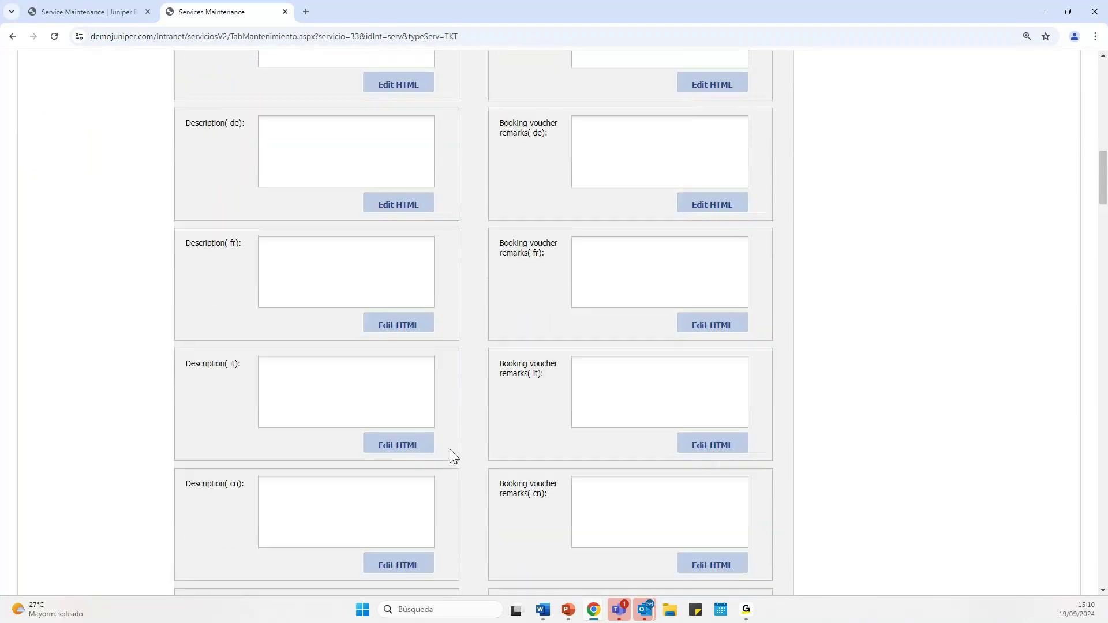
scroll(452, 457, down, 8)
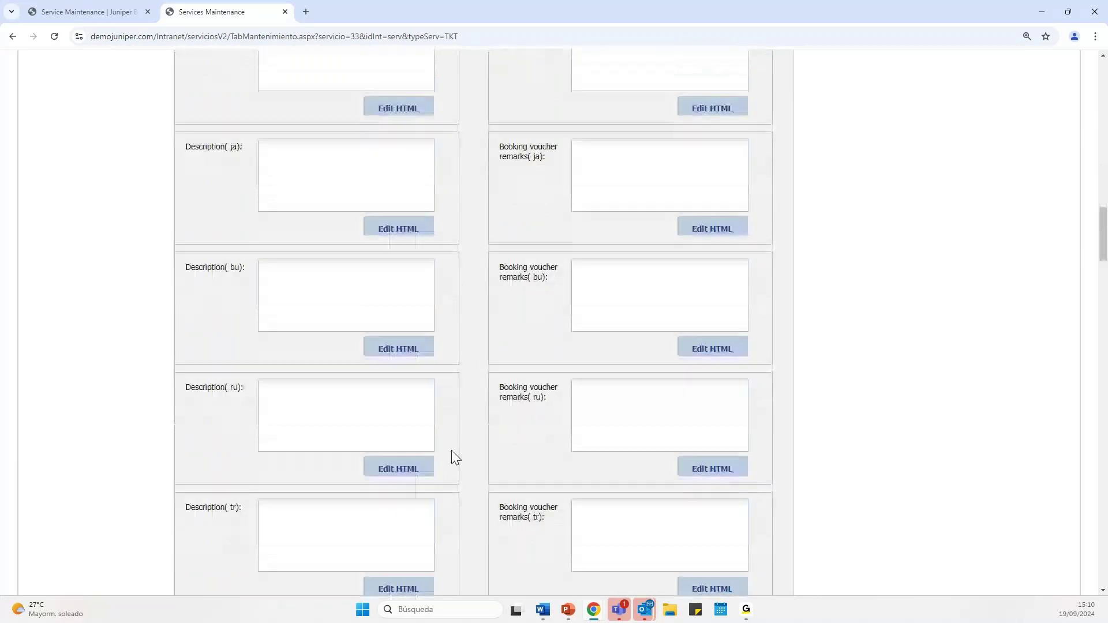
scroll(456, 459, down, 3)
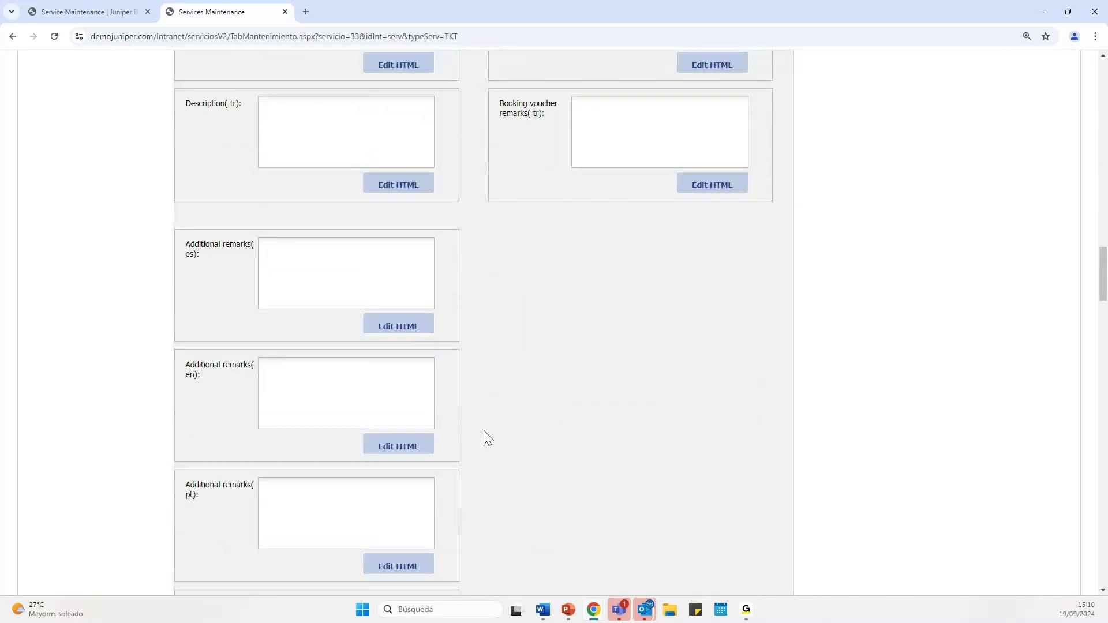
scroll(484, 432, down, 6)
scroll(484, 433, down, 15)
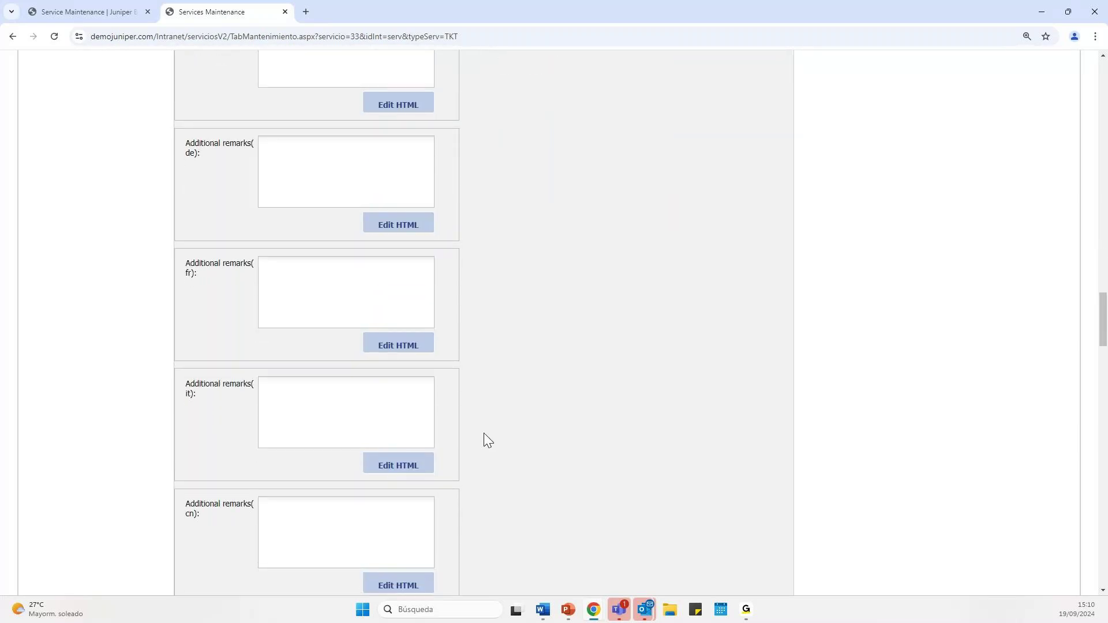
Examine the option's image management, interfaces, export codes by age range and special combination settings for adults and children
scroll(485, 439, down, 4)
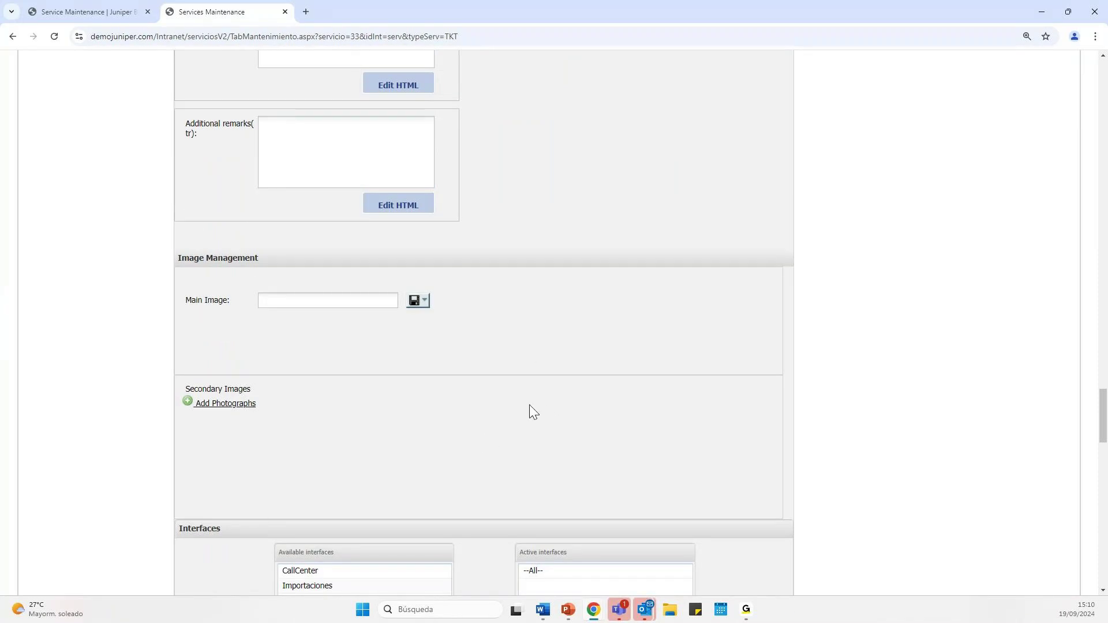
scroll(518, 421, down, 3)
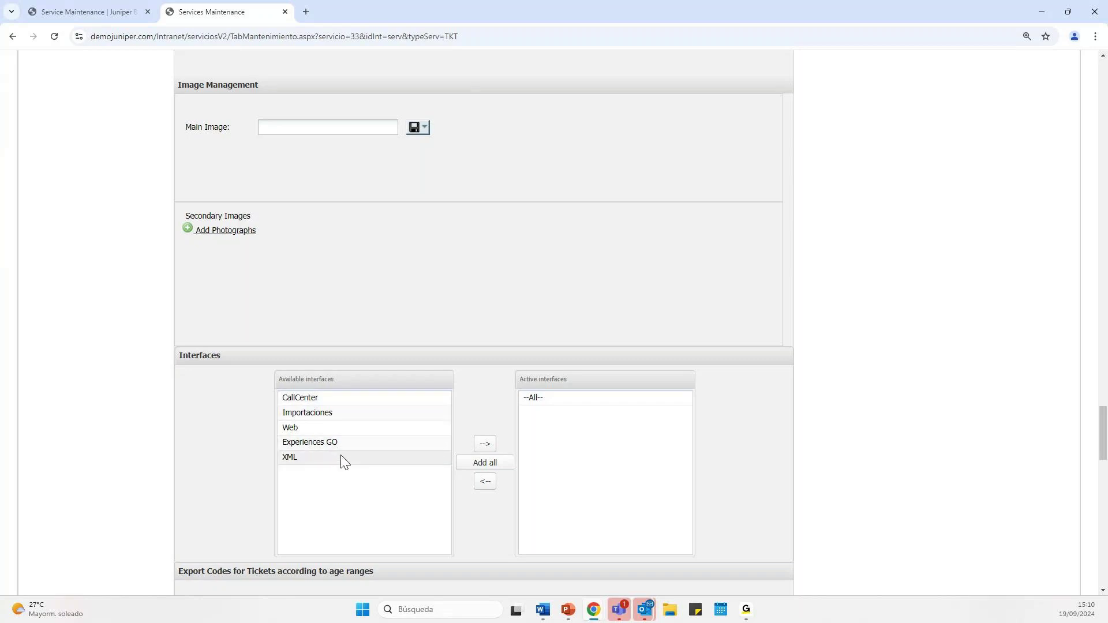
scroll(496, 403, down, 1)
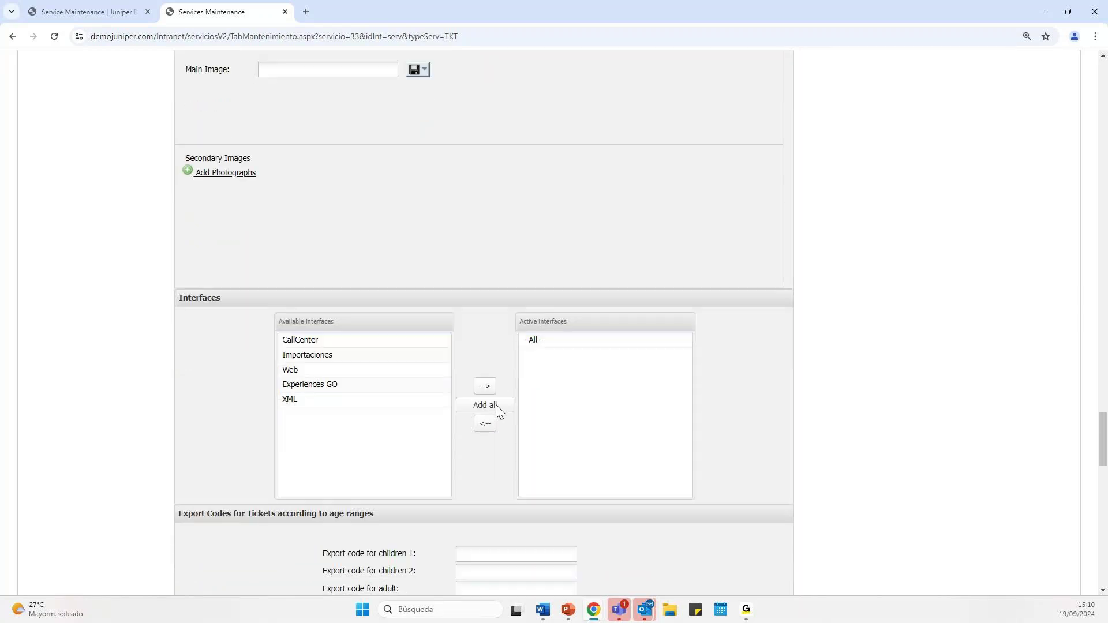
scroll(490, 424, down, 2)
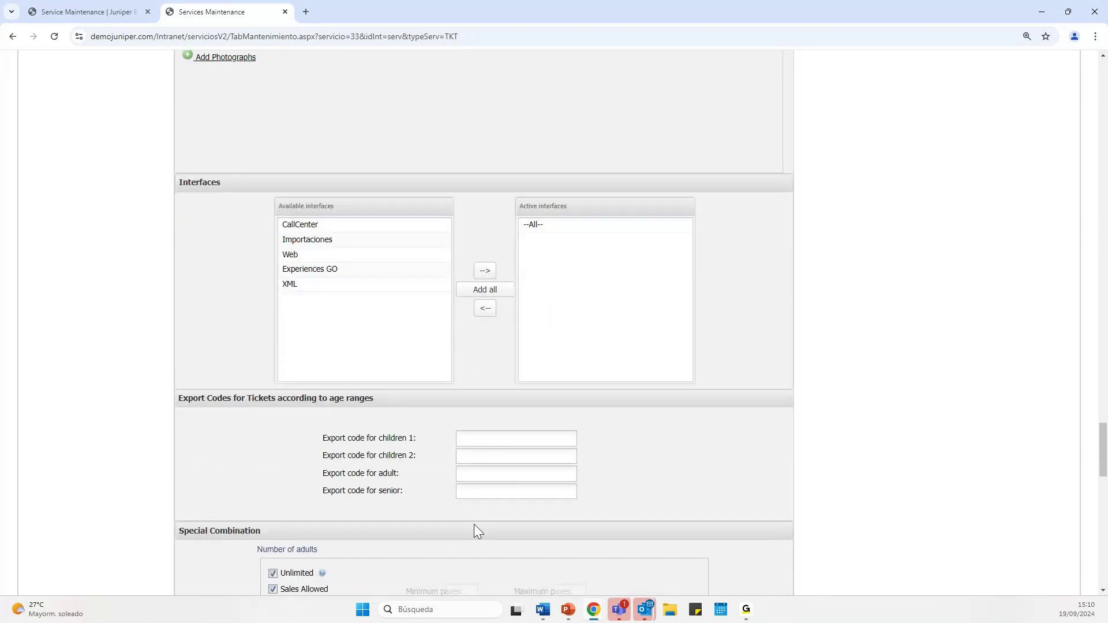
scroll(470, 515, down, 1)
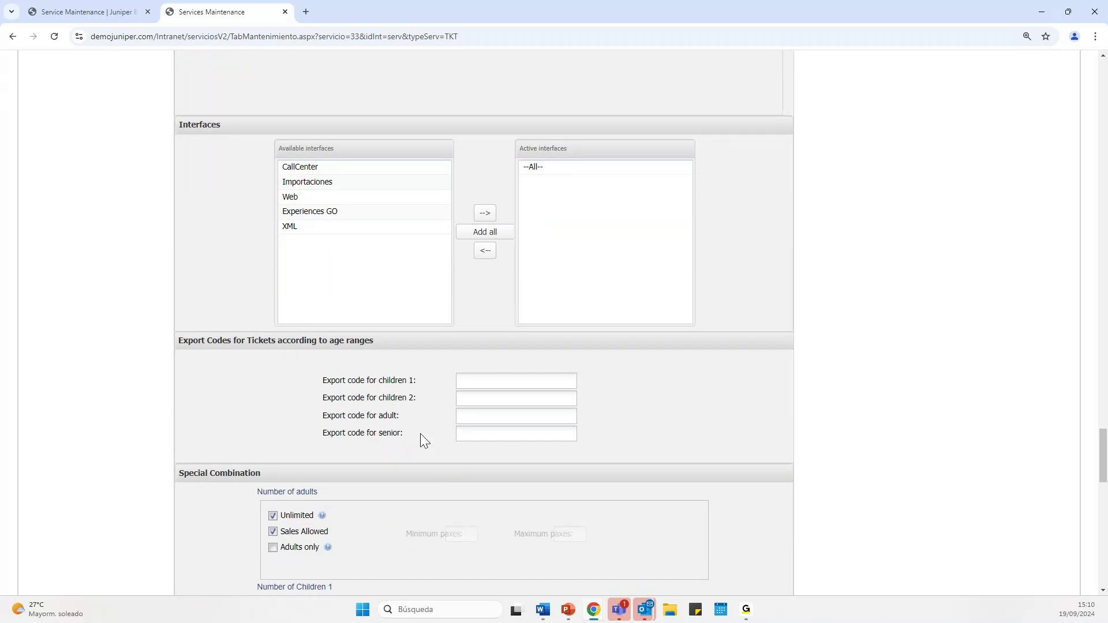
scroll(421, 434, down, 1)
scroll(420, 438, down, 3)
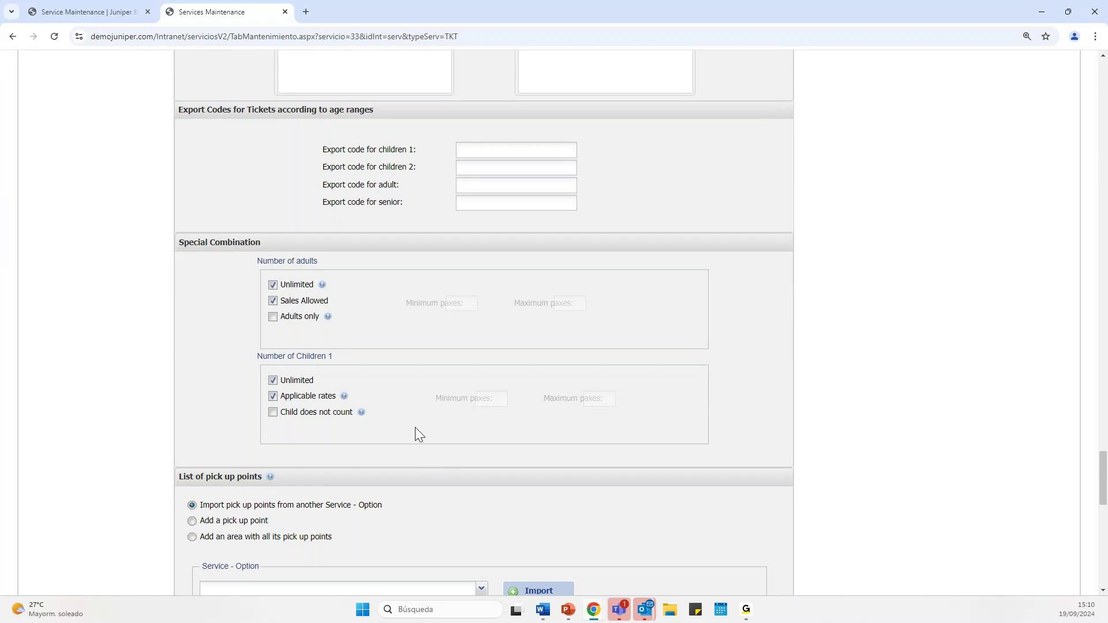
Examine the option's pick up points, zones, map position and available languages
scroll(422, 458, down, 3)
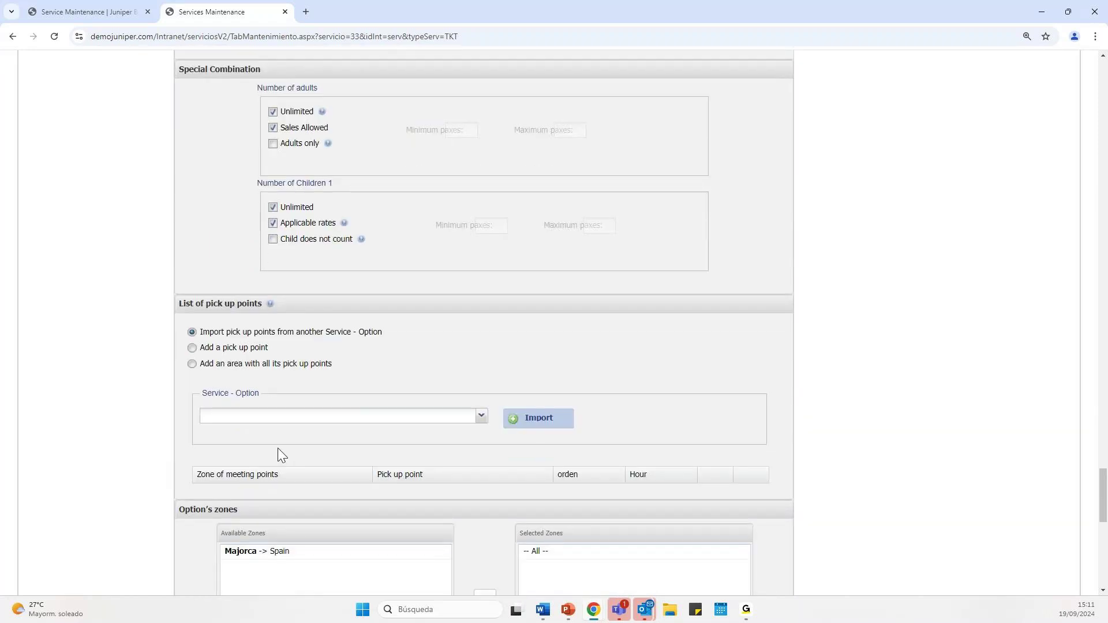
scroll(278, 448, down, 2)
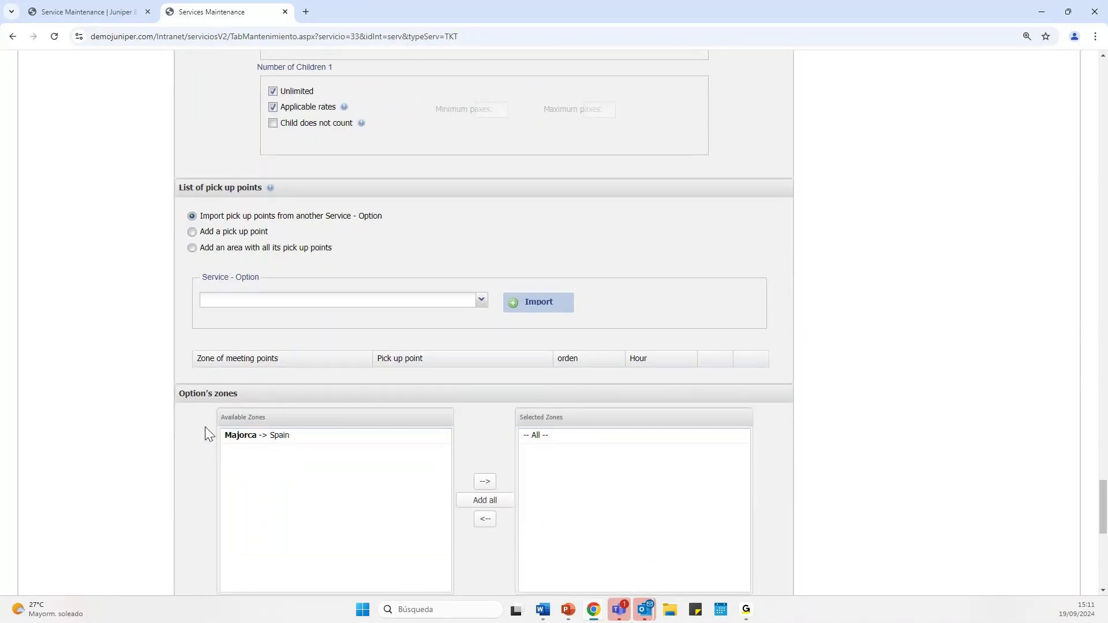
scroll(207, 431, down, 1)
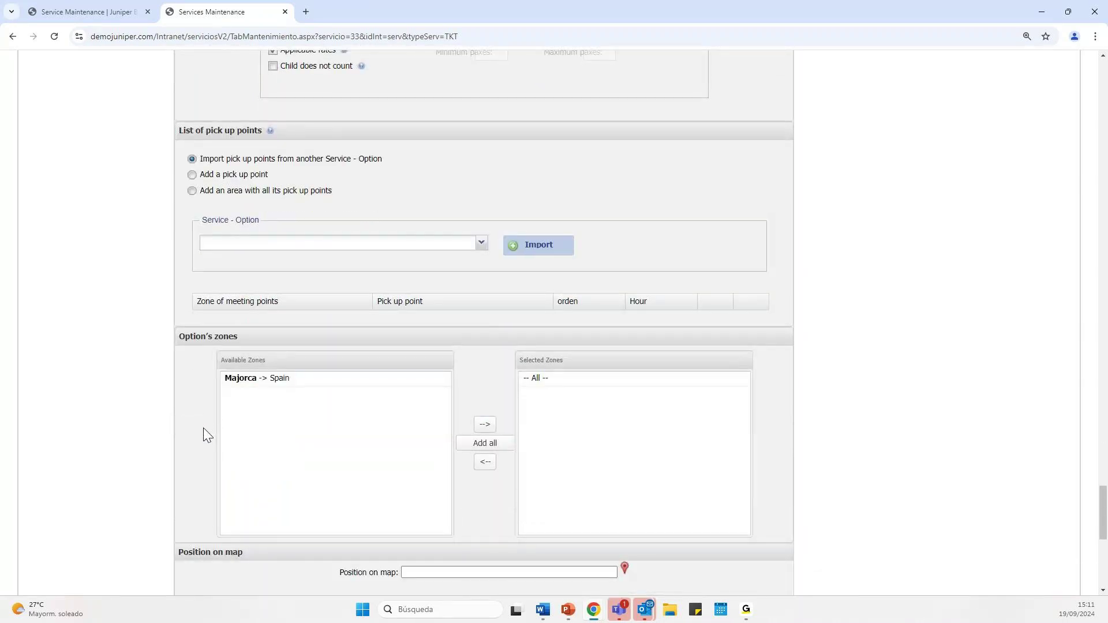
scroll(203, 427, down, 1)
scroll(203, 428, down, 1)
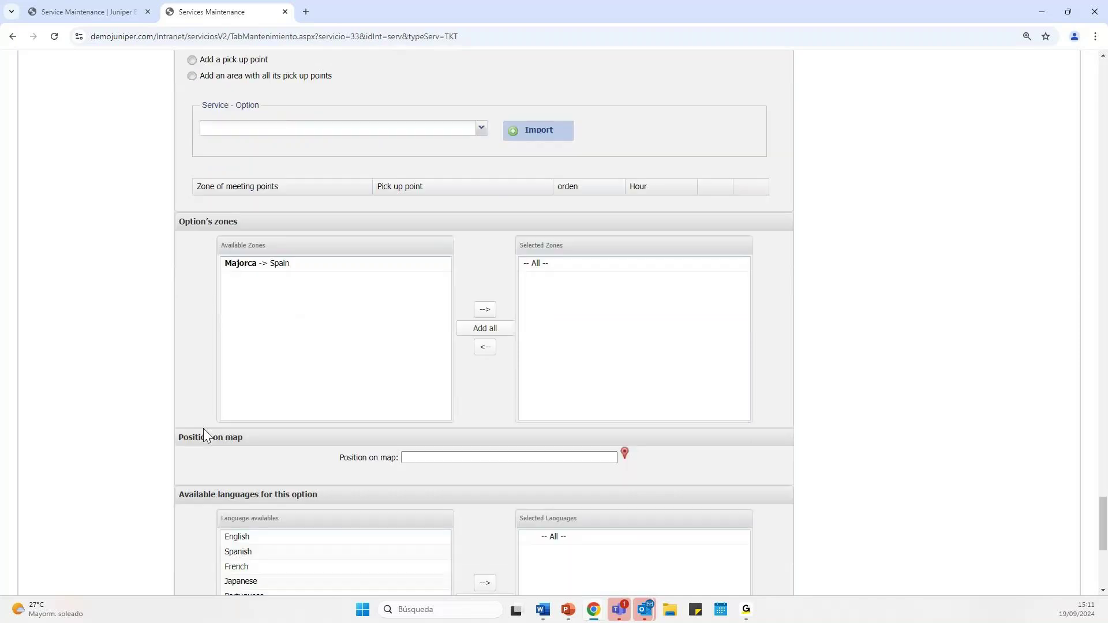
scroll(204, 428, down, 1)
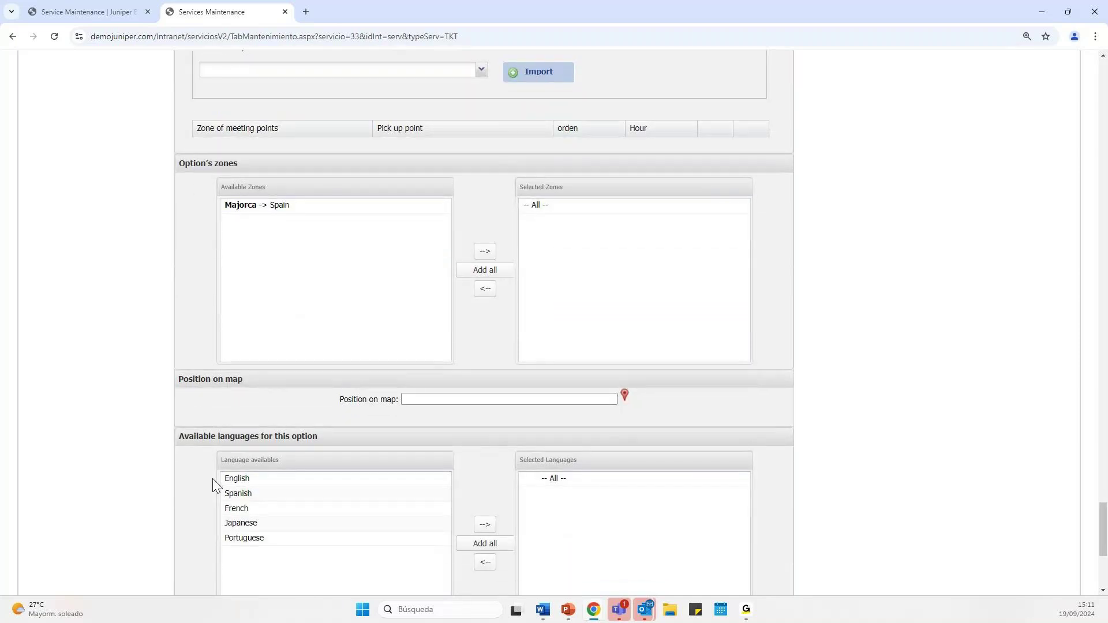
scroll(212, 476, down, 4)
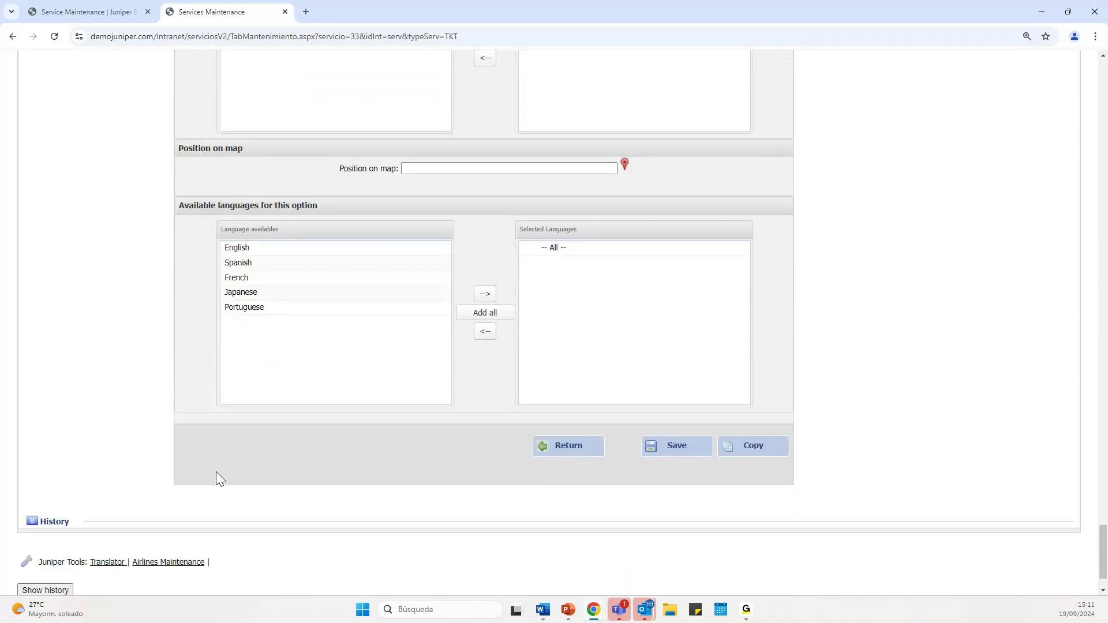
Open the service's Data settings and examine the custom fields with their mandatory, size, applicable and type options
scroll(209, 457, up, 20)
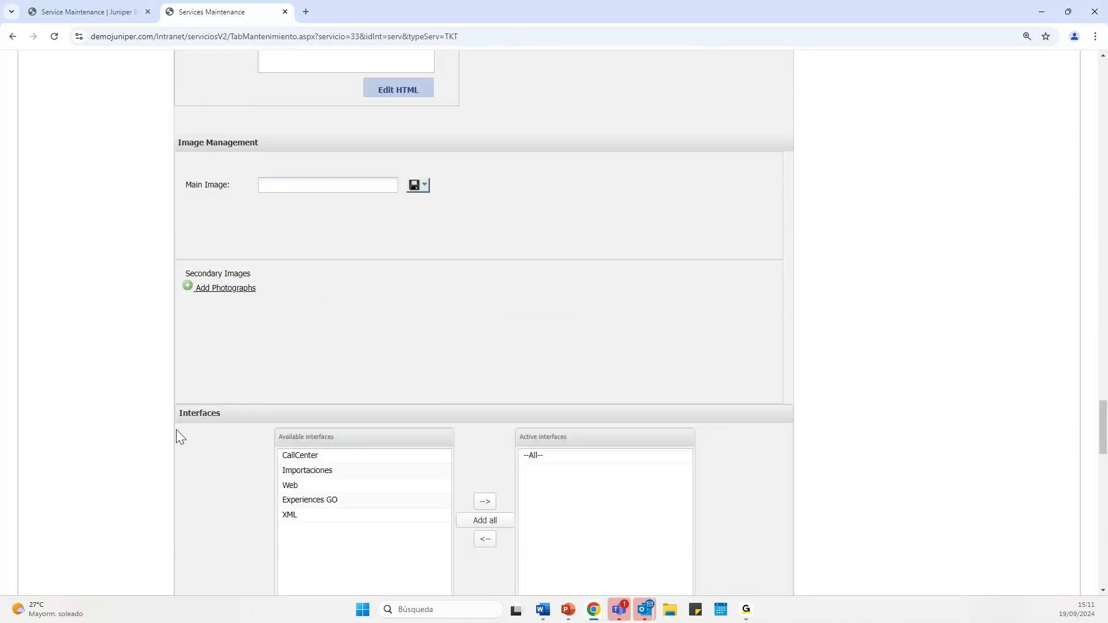
scroll(174, 425, up, 15)
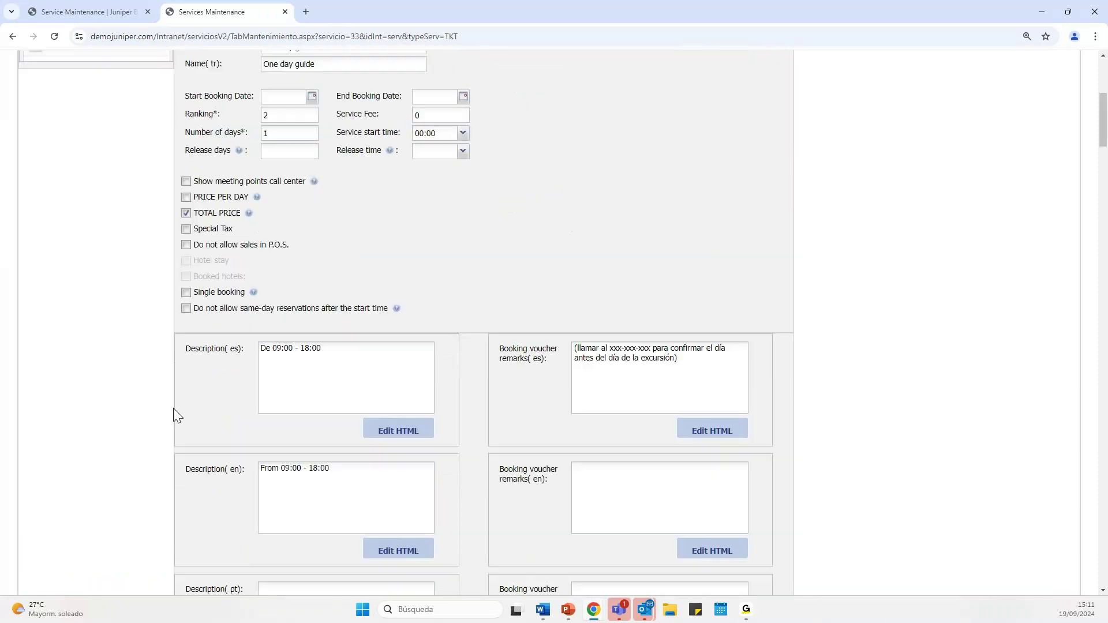
scroll(174, 415, up, 2)
click(127, 174)
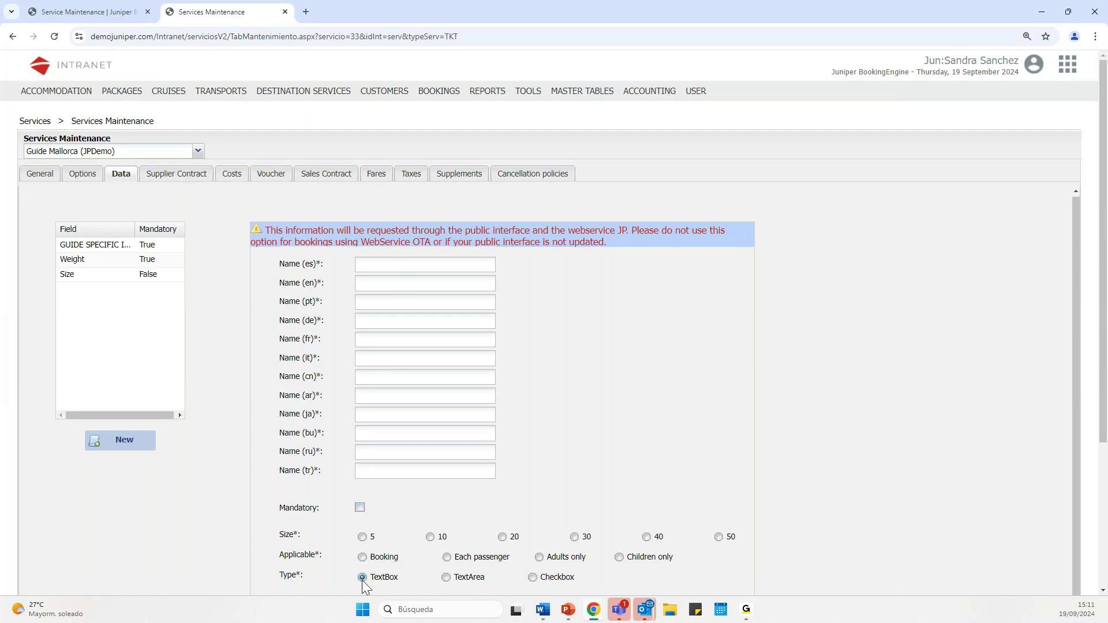
scroll(336, 520, down, 3)
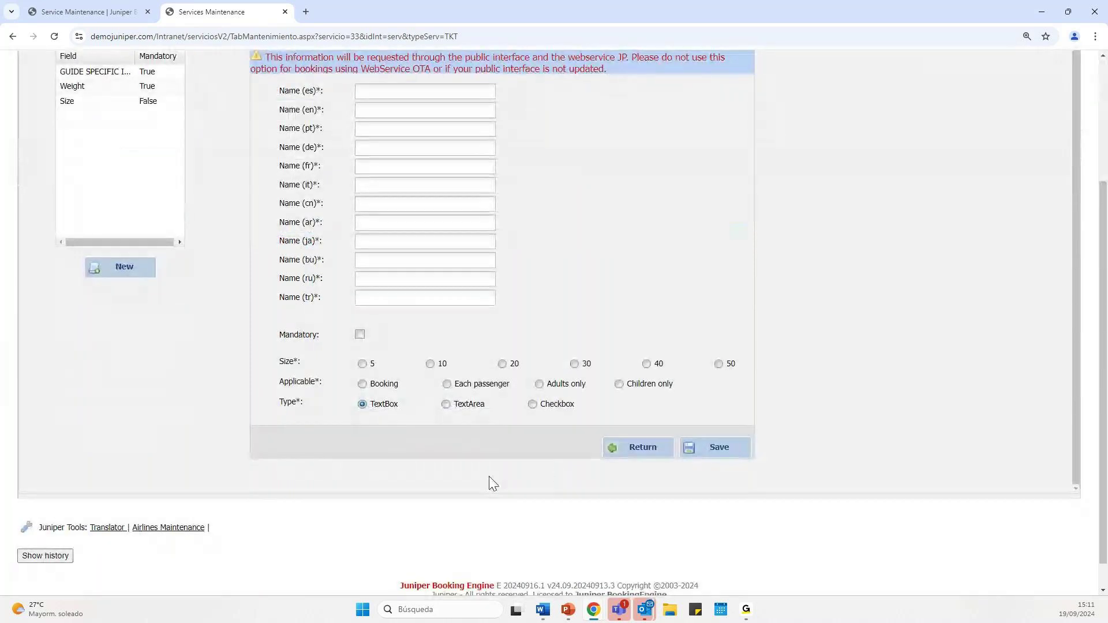
scroll(300, 432, up, 1)
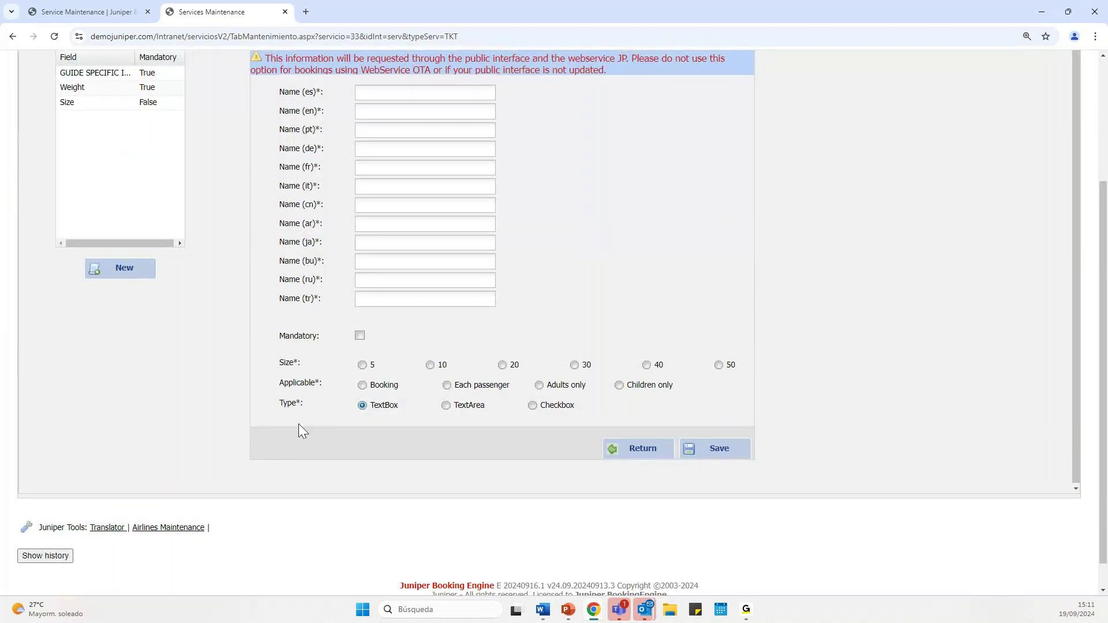
scroll(300, 439, up, 3)
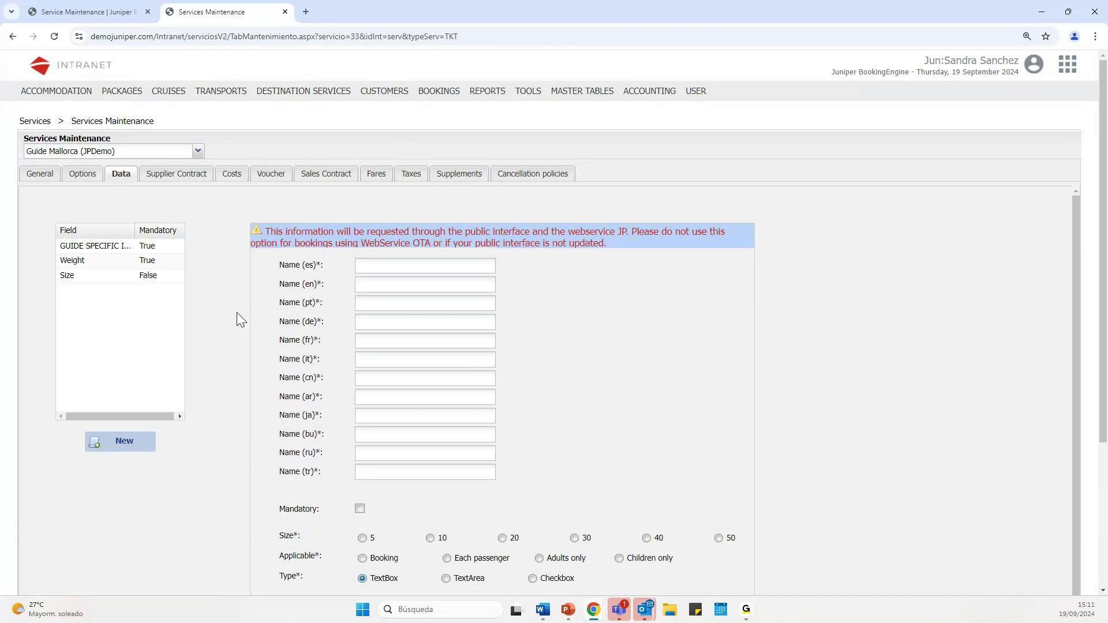
Open the General supplier contract of the service and examine its type of sale, supplement application type and selectable suppliers
click(181, 171)
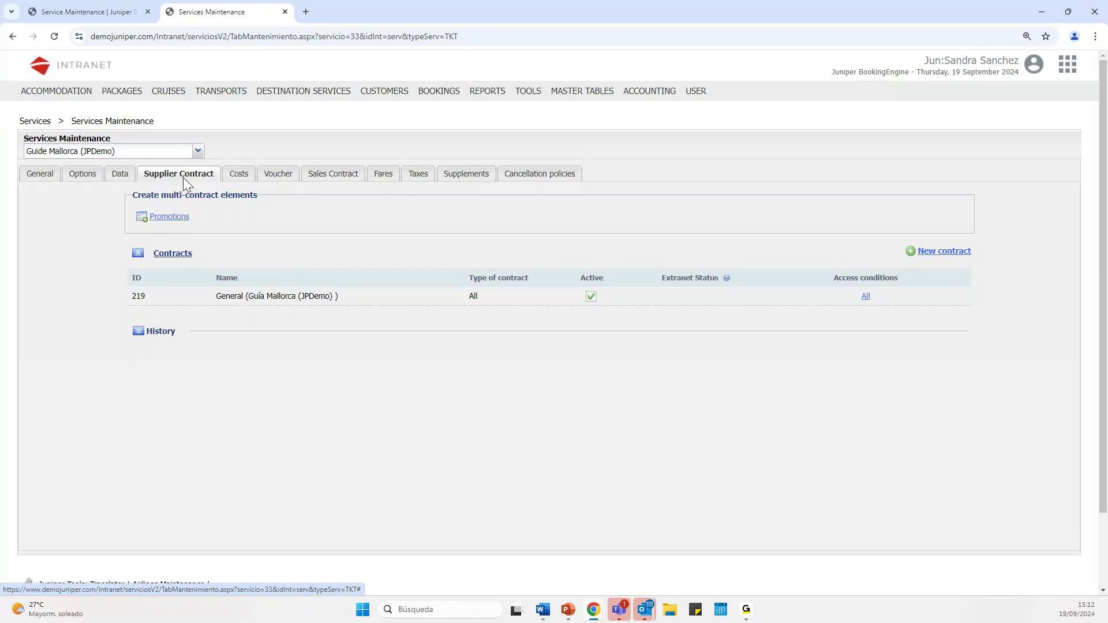
click(268, 301)
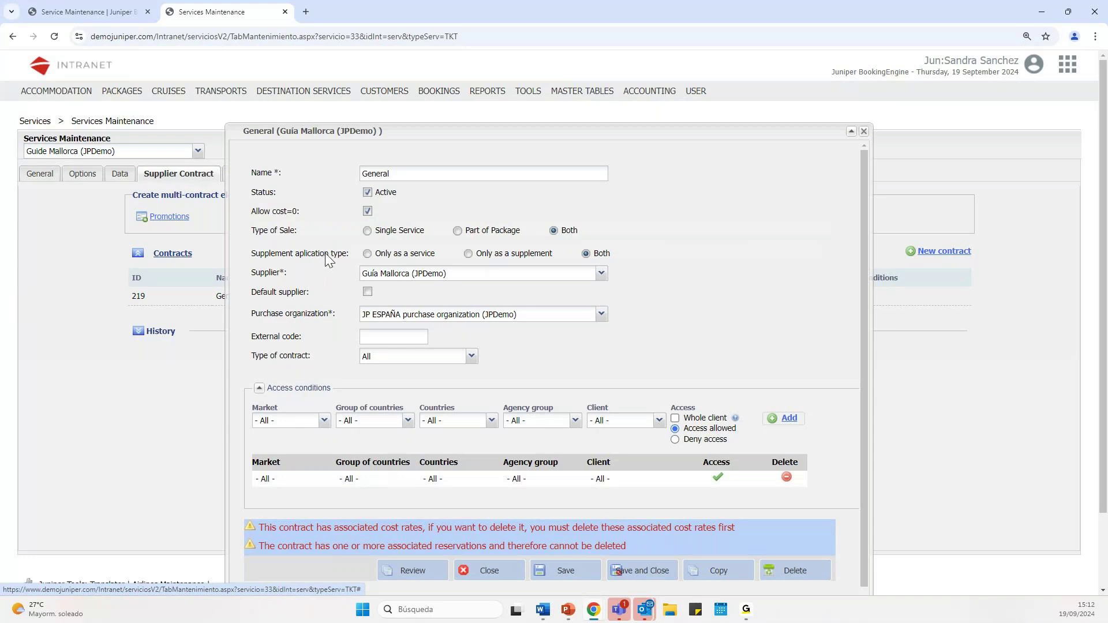
click(602, 274)
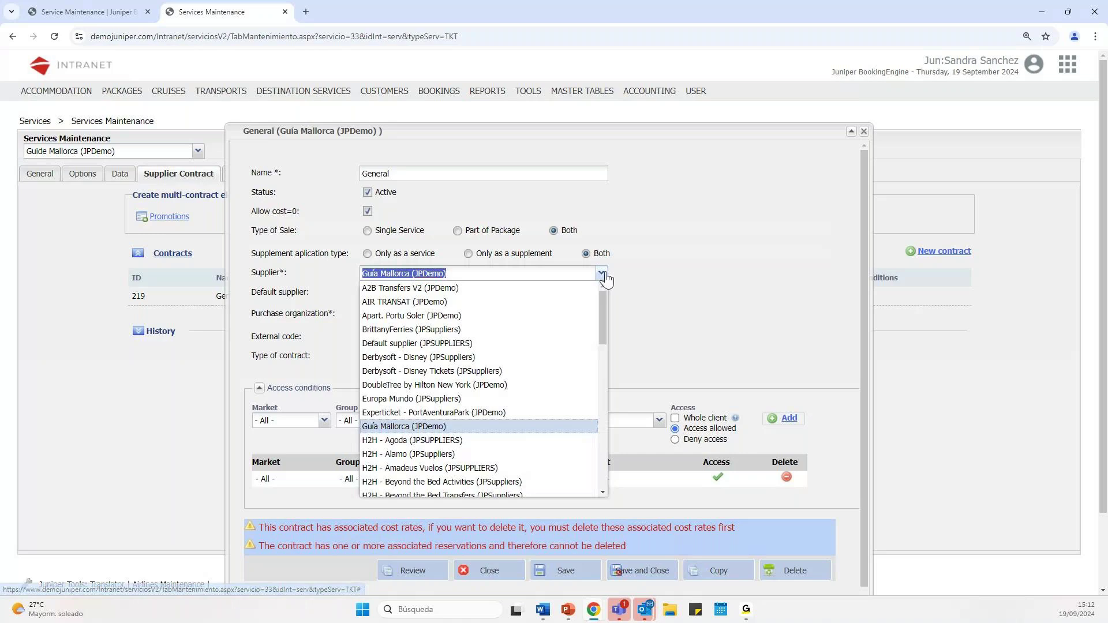
click(604, 275)
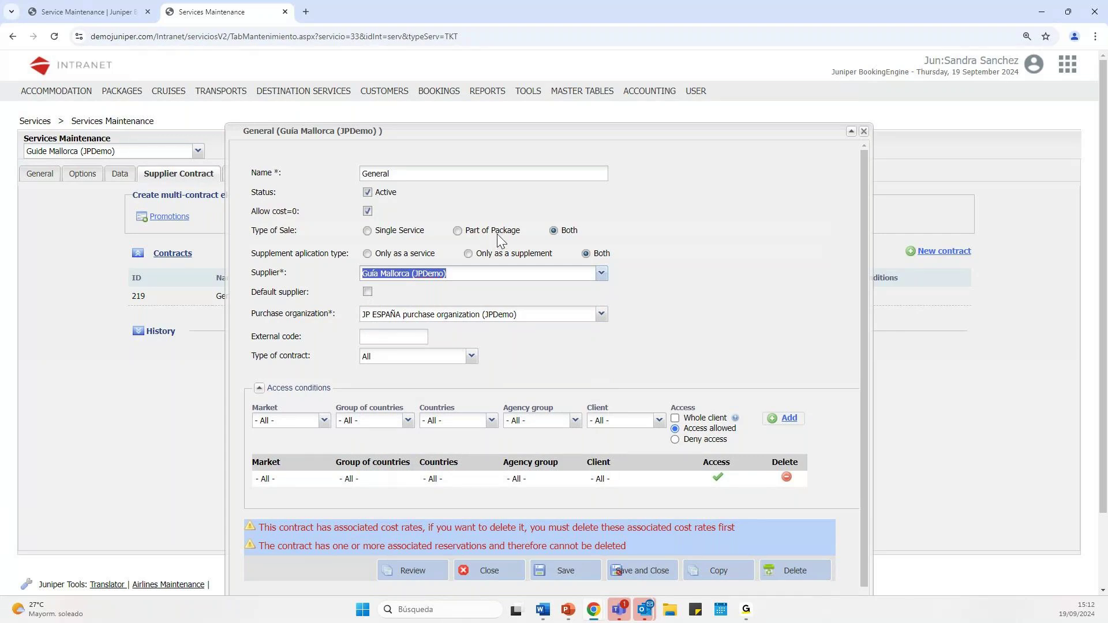
click(563, 263)
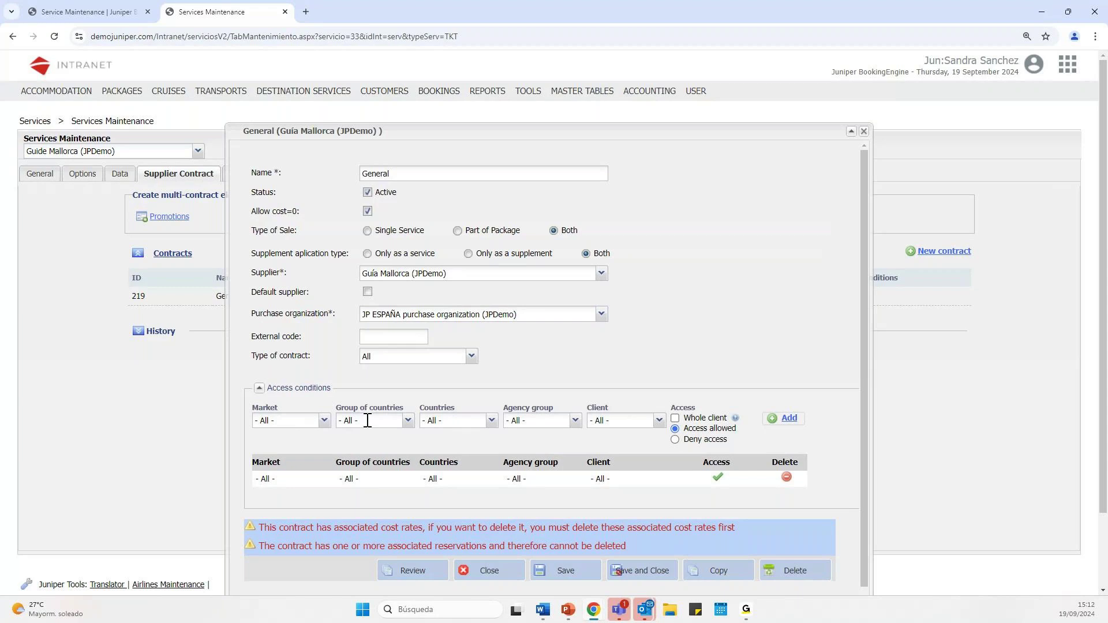
Examine the supplier contract's access conditions, including the selectable countries, and close the contract without saving
click(491, 422)
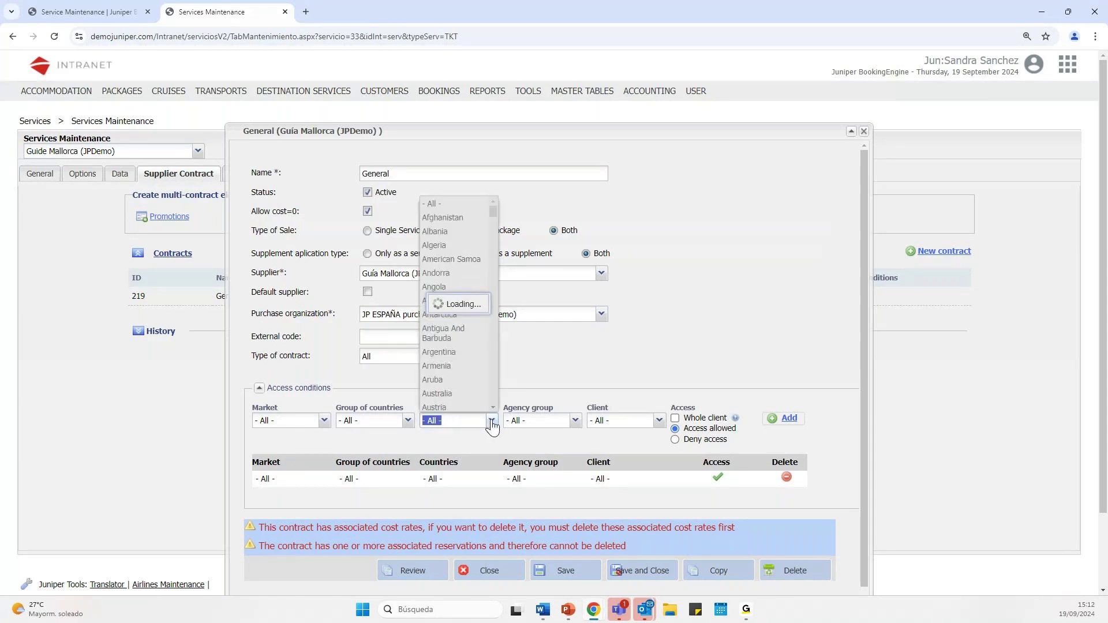
click(492, 423)
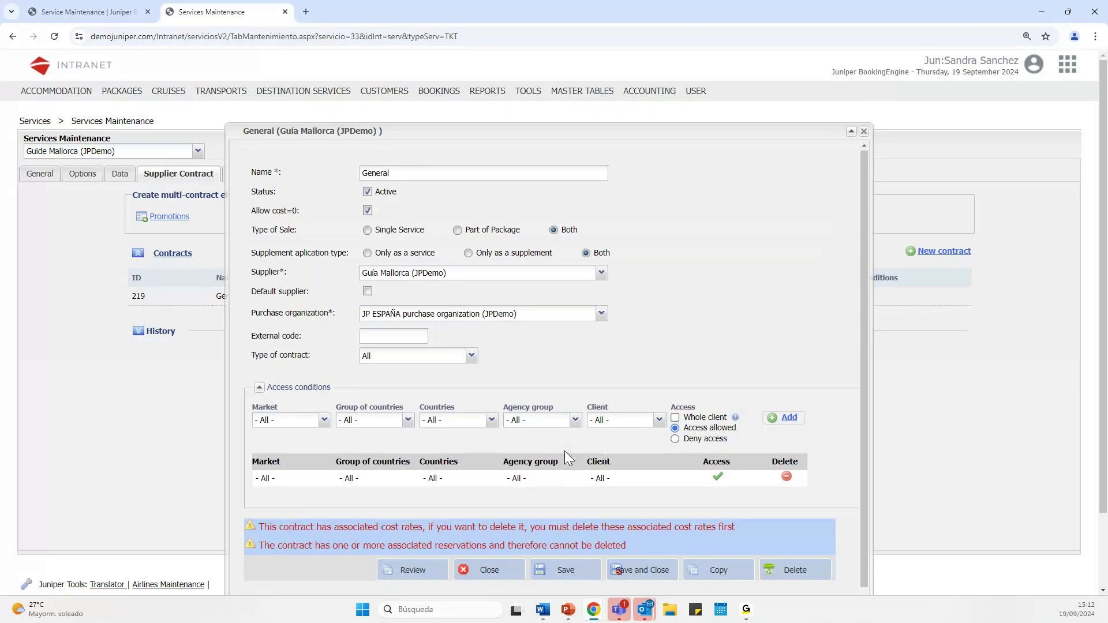
scroll(564, 451, down, 1)
scroll(563, 457, down, 2)
click(487, 470)
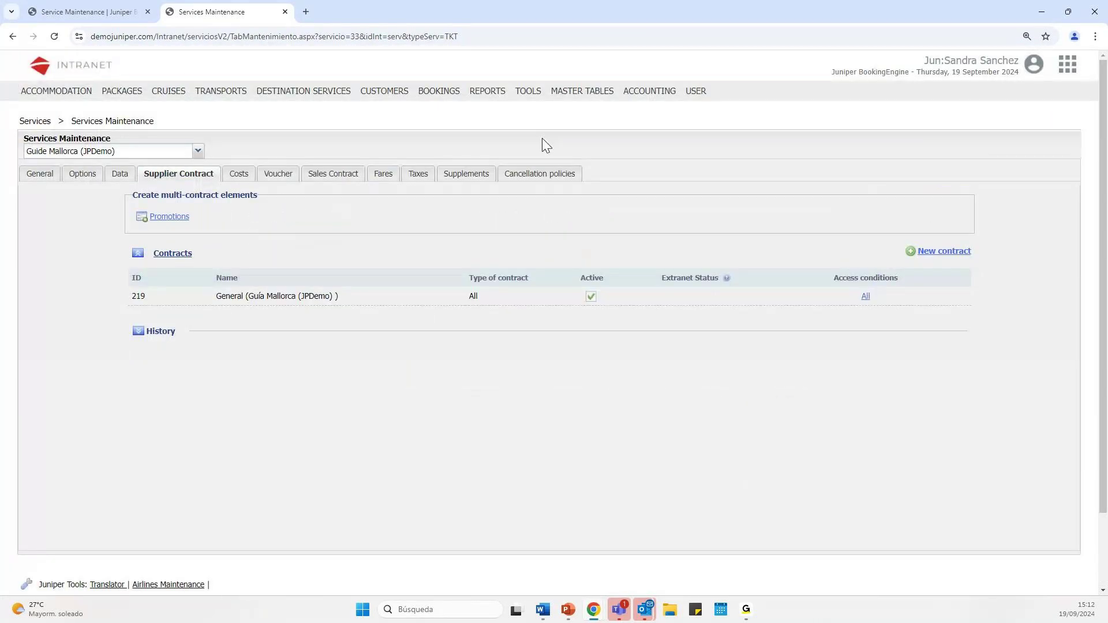
Open the service's cost rate from 07/04/2016 to 31/12/2025 and examine its option costs, months, pax calendar and quick pax insertion
click(243, 175)
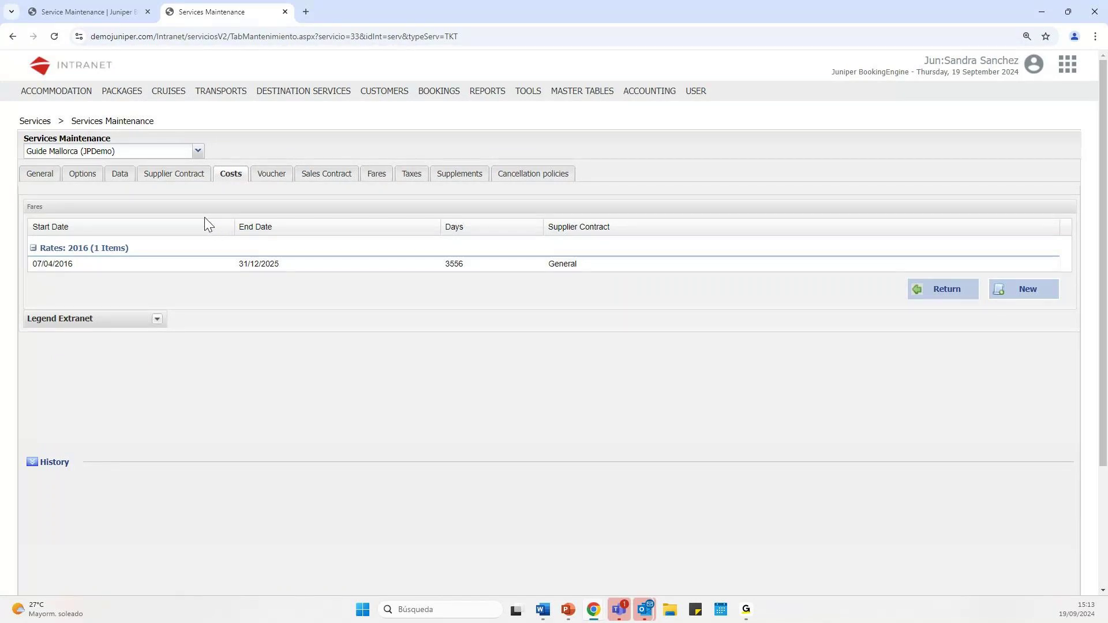
click(116, 266)
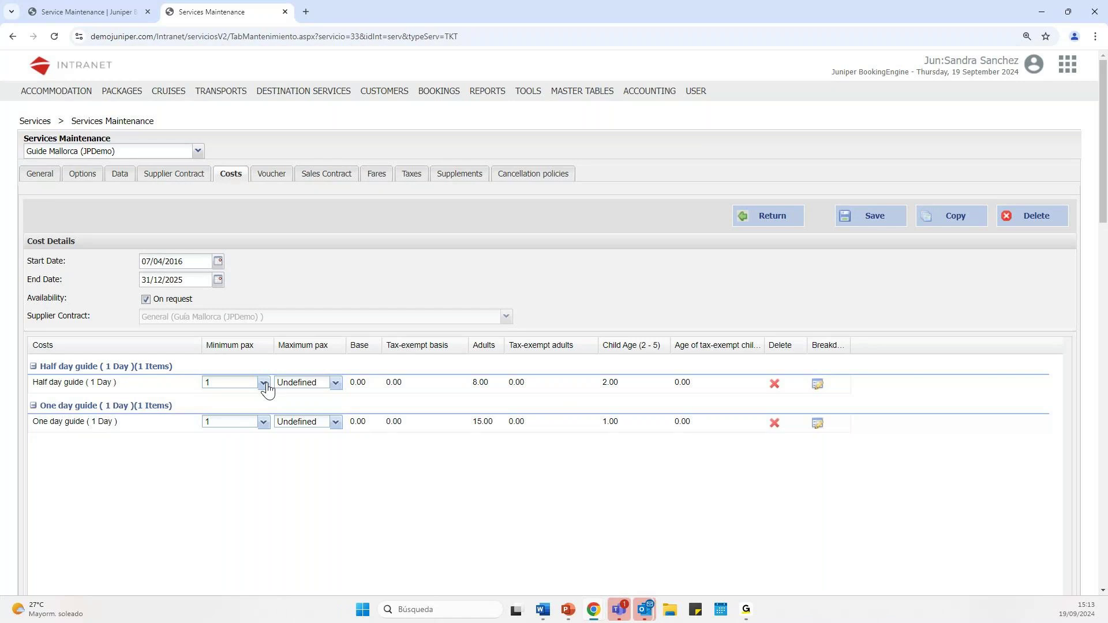
scroll(267, 390, down, 1)
scroll(525, 470, down, 10)
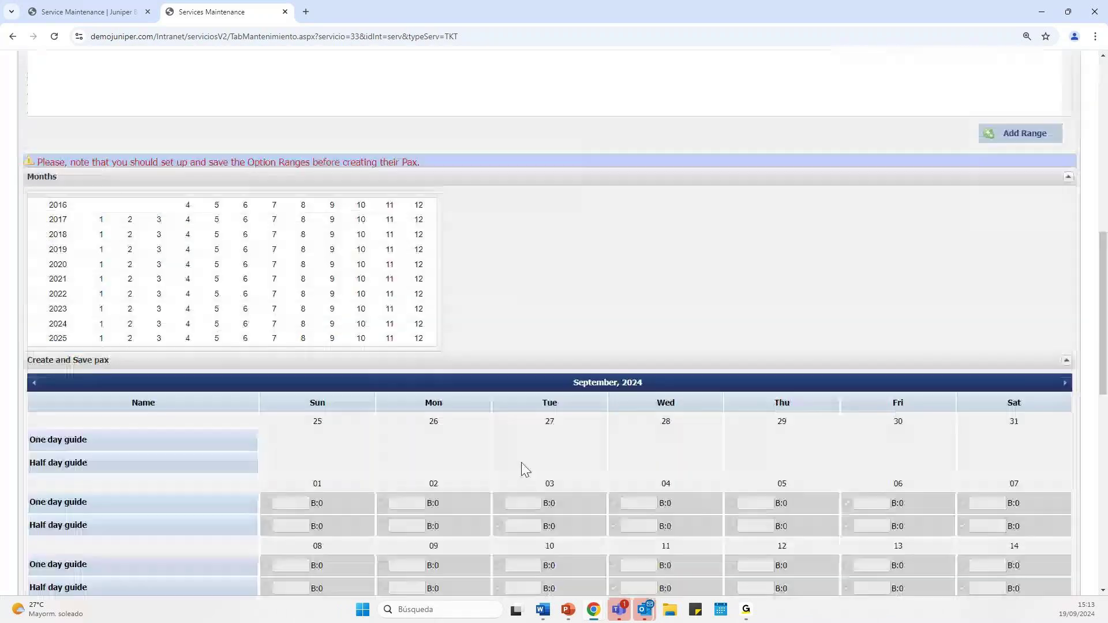
scroll(525, 469, down, 1)
scroll(520, 462, down, 1)
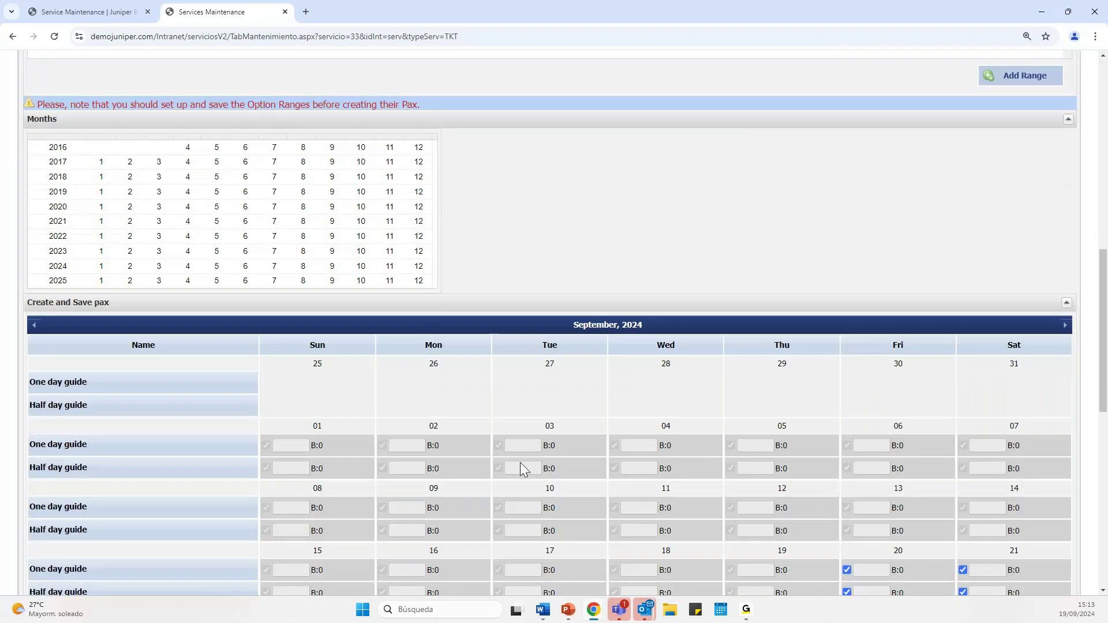
scroll(521, 463, down, 5)
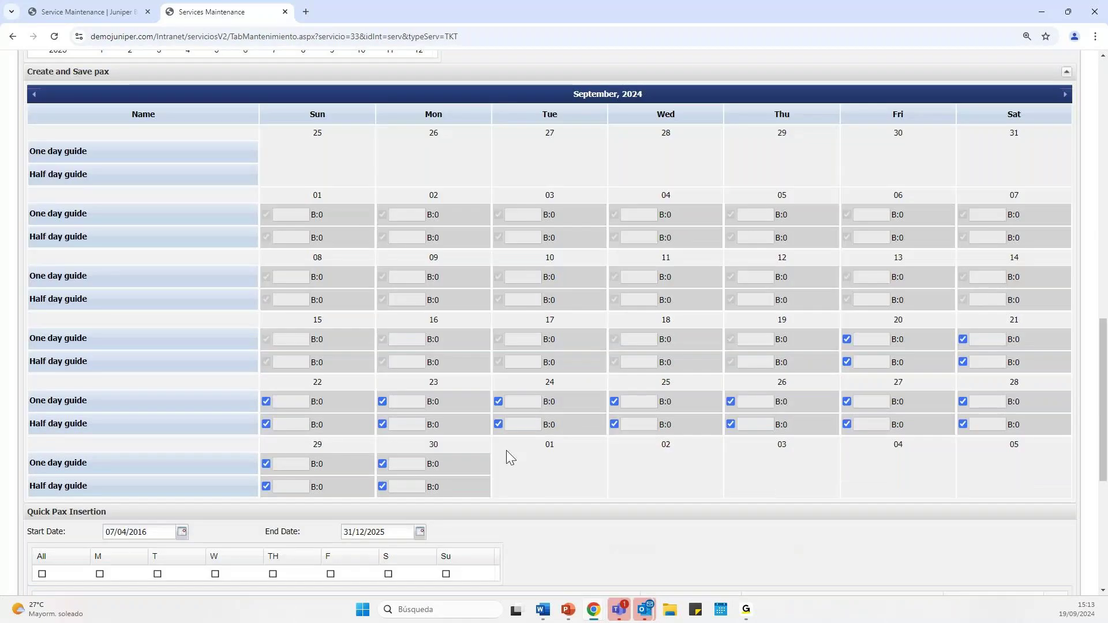
scroll(507, 451, down, 4)
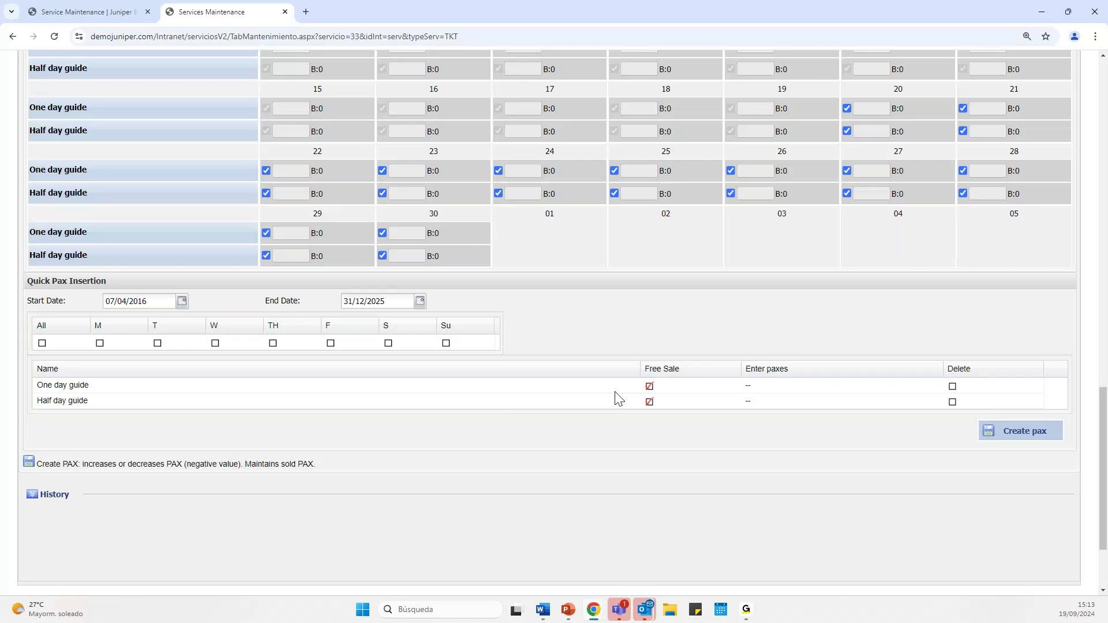
Try turning off free sale for the One day guide and opening its pax entry, then restore its free sale setting
click(649, 386)
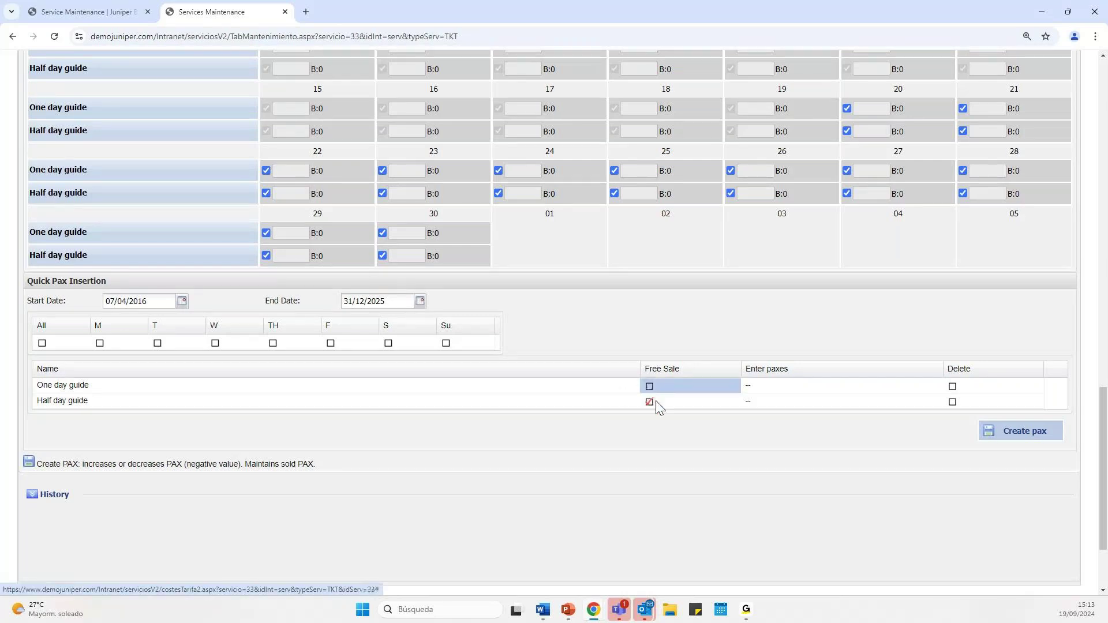
click(768, 386)
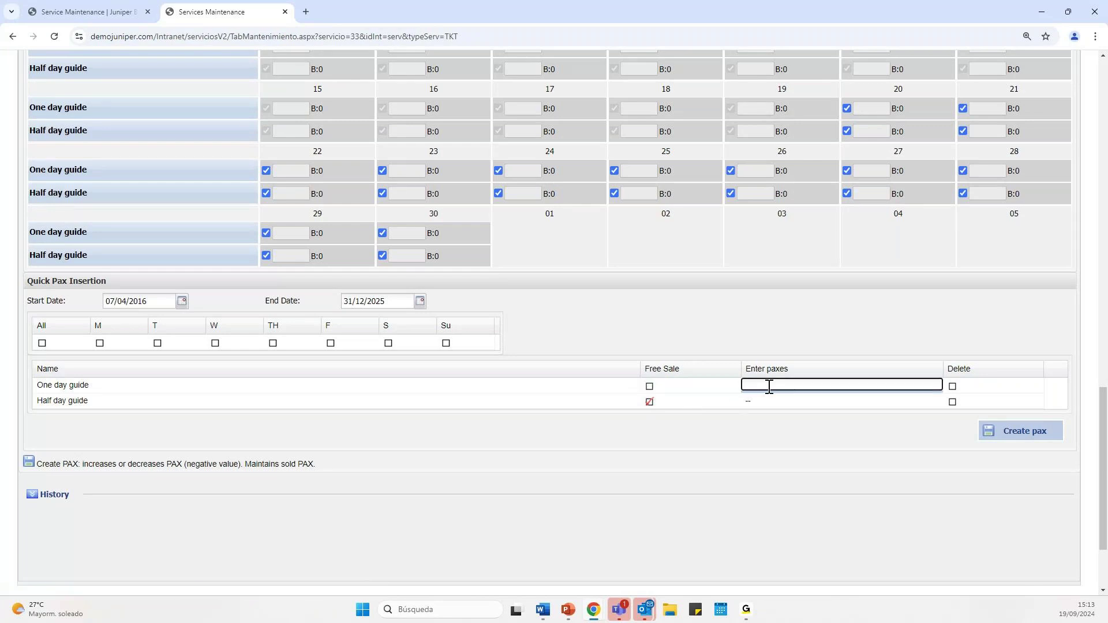
click(650, 386)
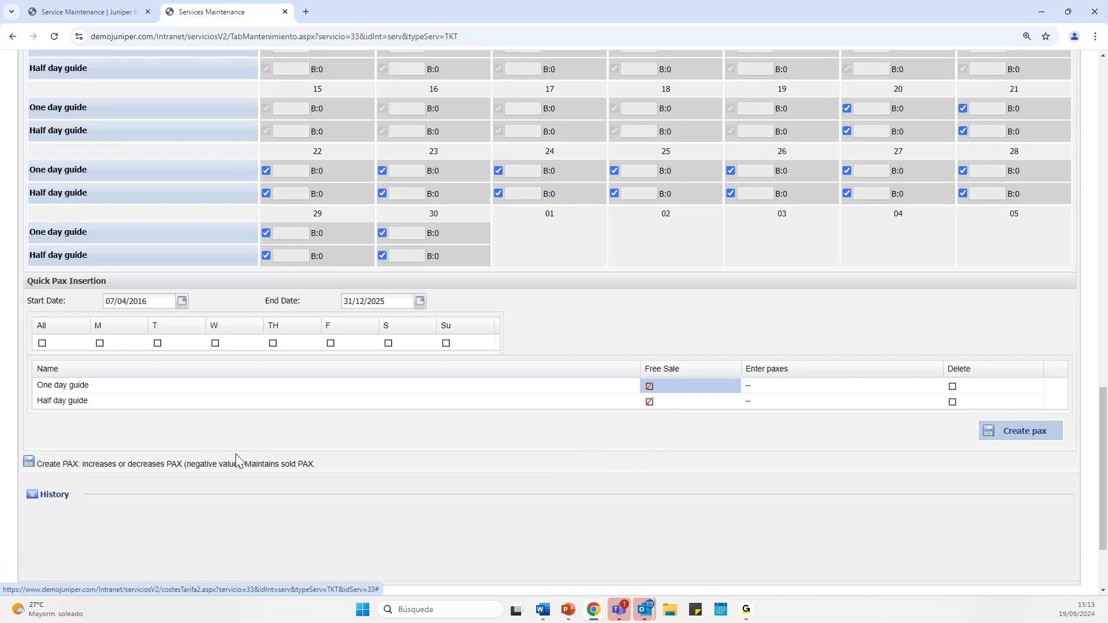
Open the service's Voucher settings and add an empty voucher entry for the supplier Guía Mallorca (JPDemo)
scroll(236, 461, up, 10)
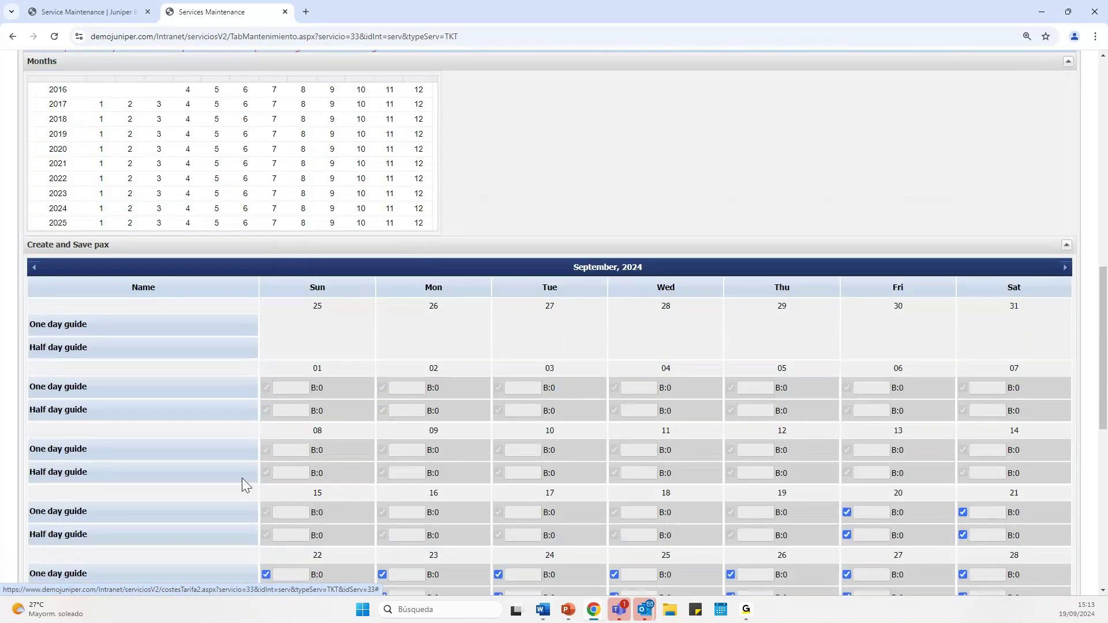
scroll(243, 478, up, 5)
scroll(244, 463, up, 5)
click(269, 175)
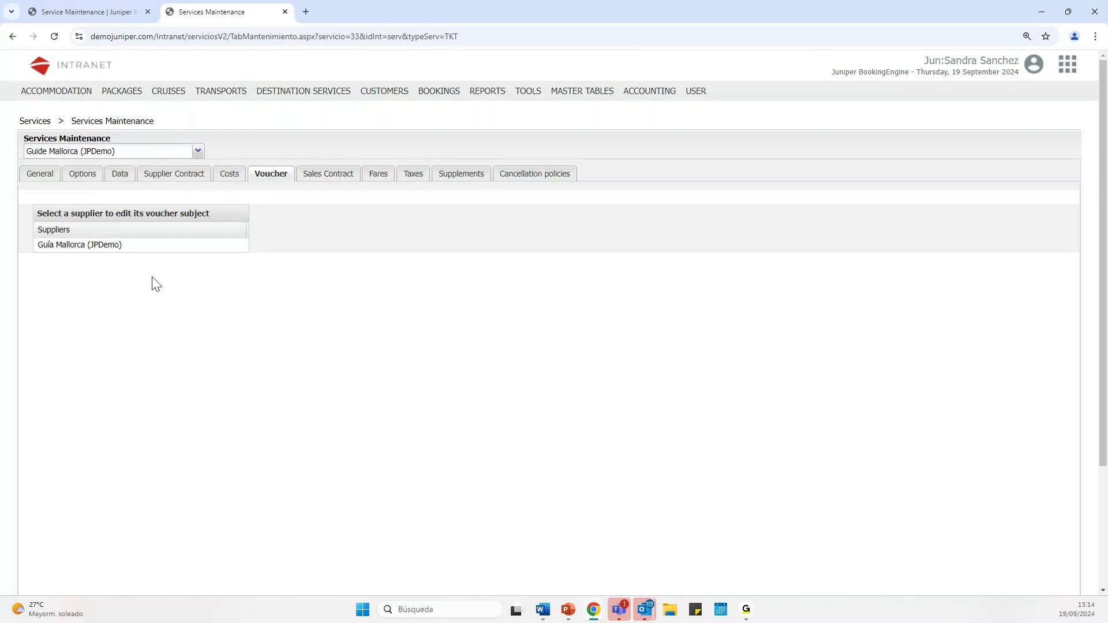
click(115, 248)
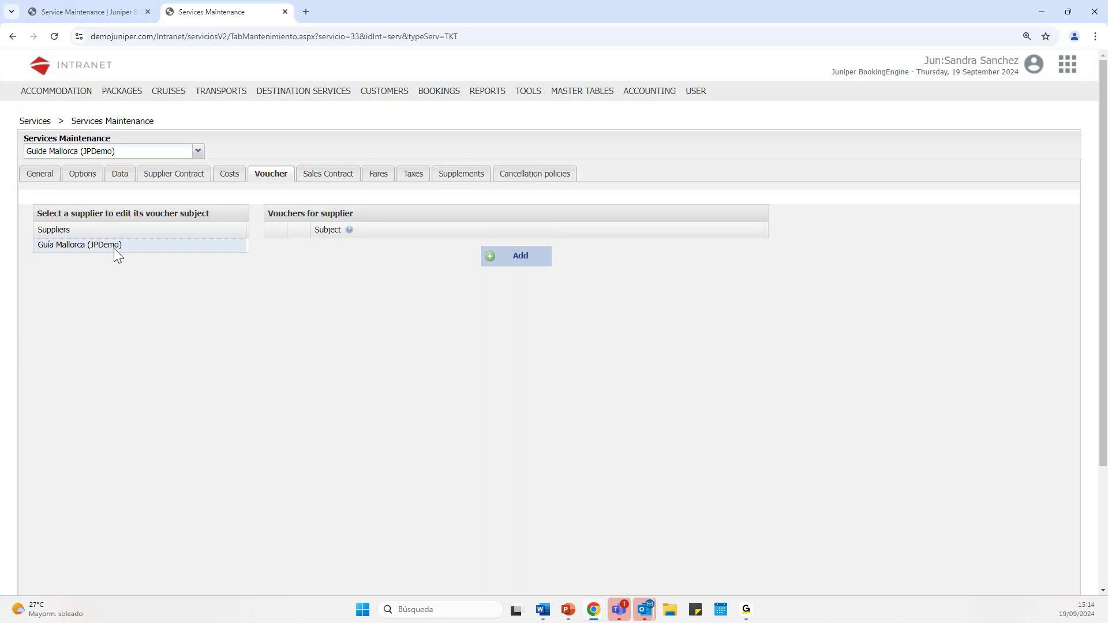
click(512, 260)
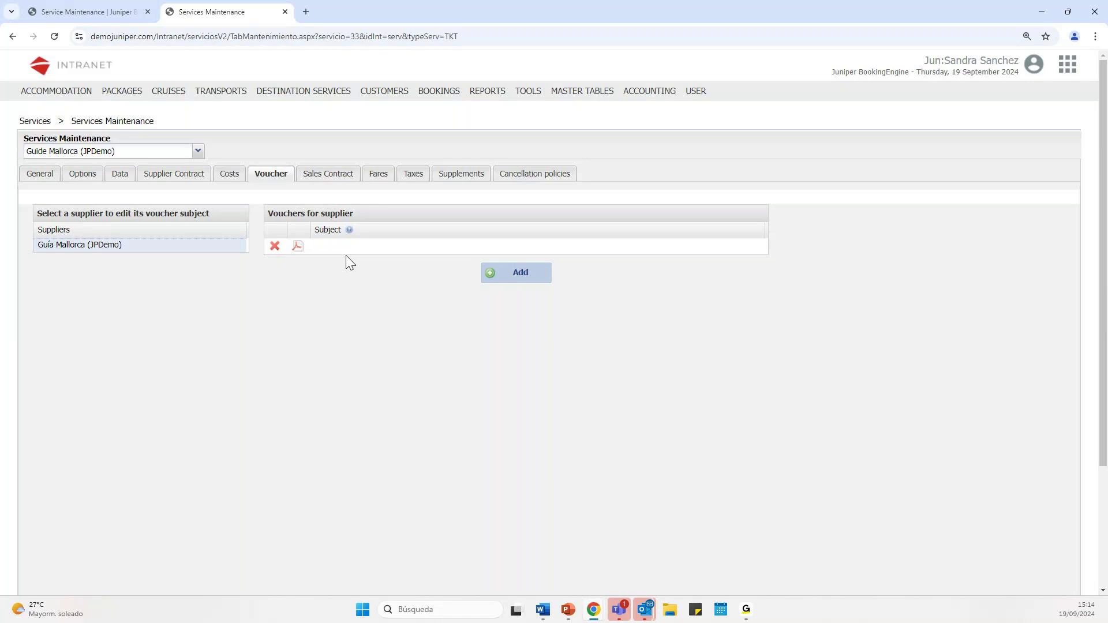
Download the supplier voucher's PDF preview, view it and return to the service maintenance page
click(297, 245)
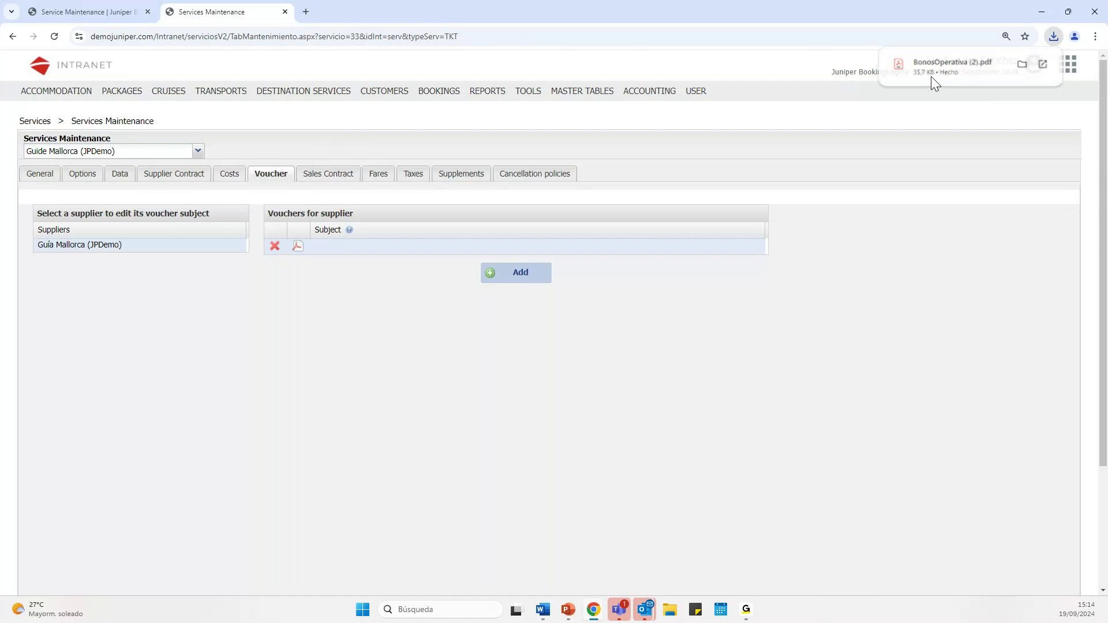
click(947, 68)
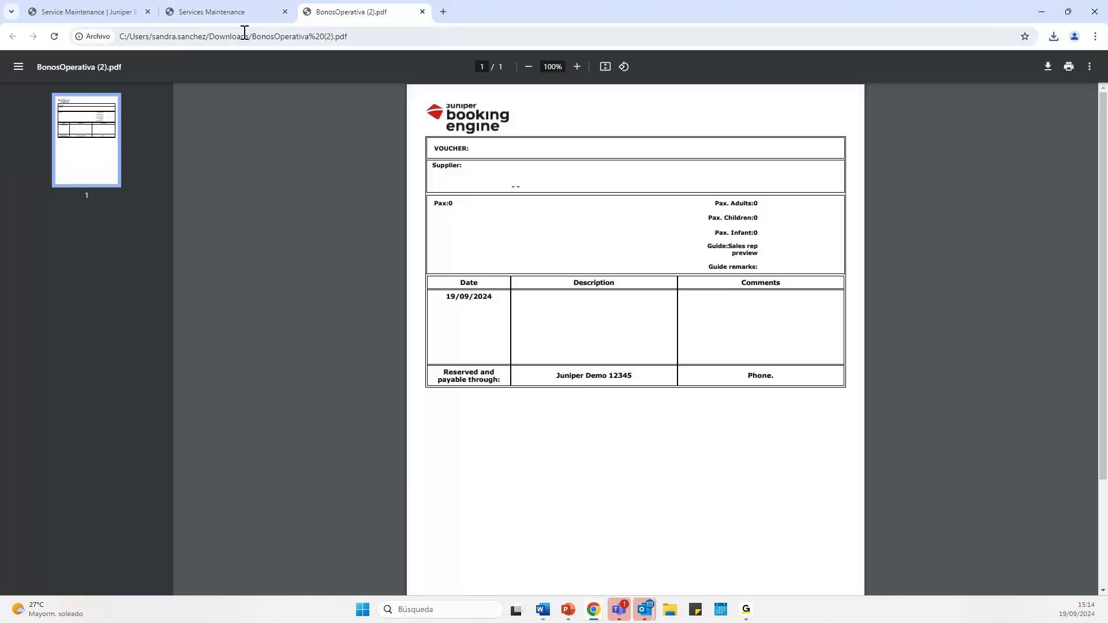
click(235, 13)
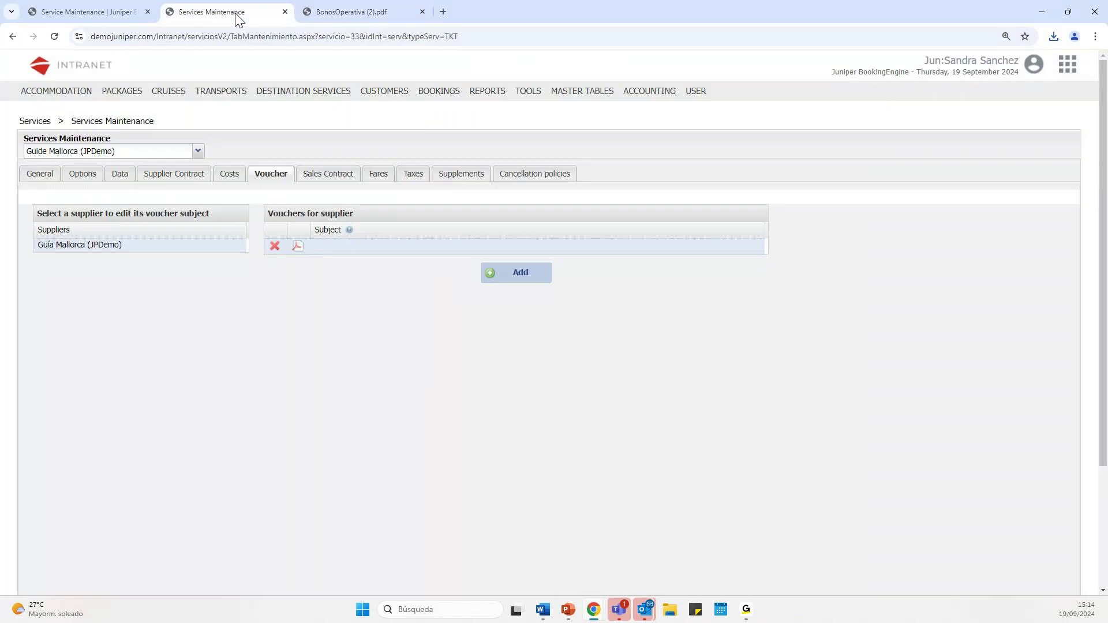
Open the General market Guía Mallorca (JPdemo) sales contract and examine its status, fare type, type of sale and access conditions
click(327, 175)
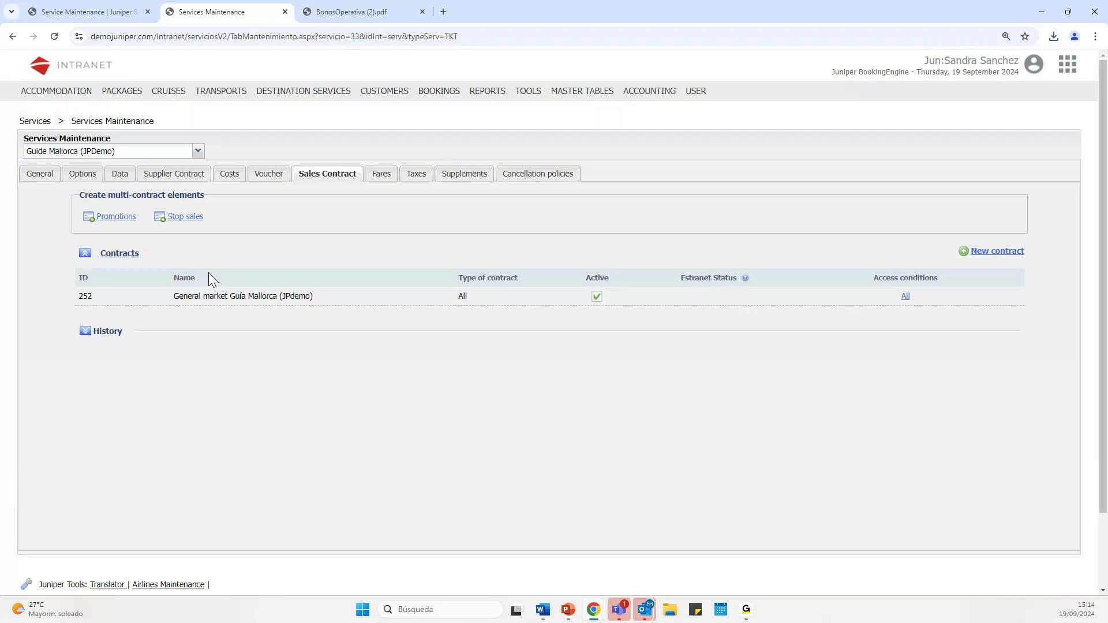
click(199, 304)
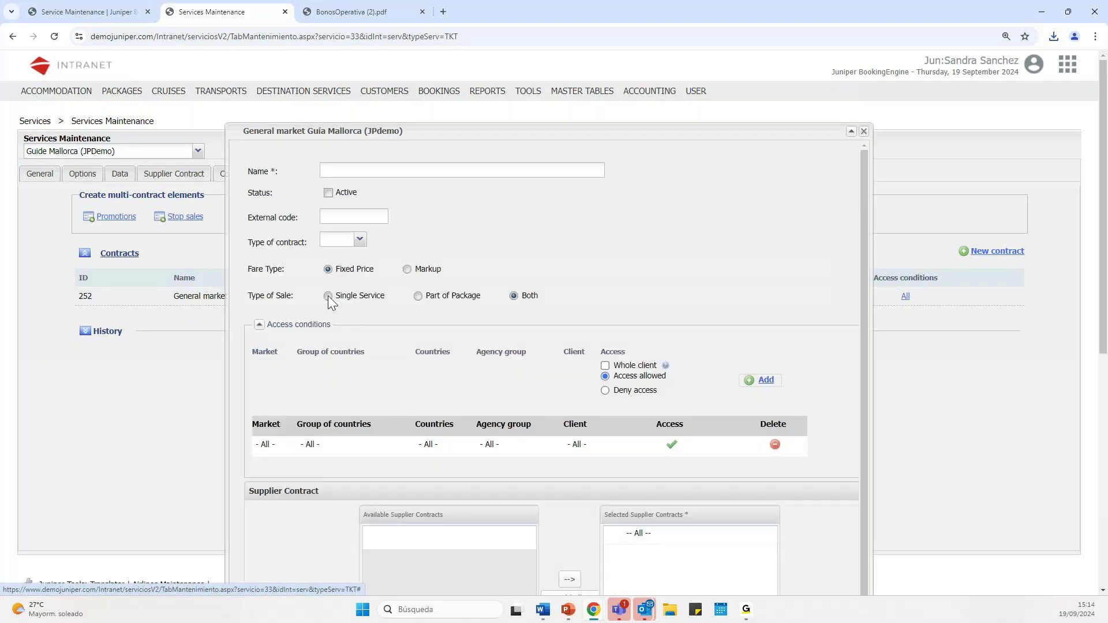
scroll(466, 306, down, 3)
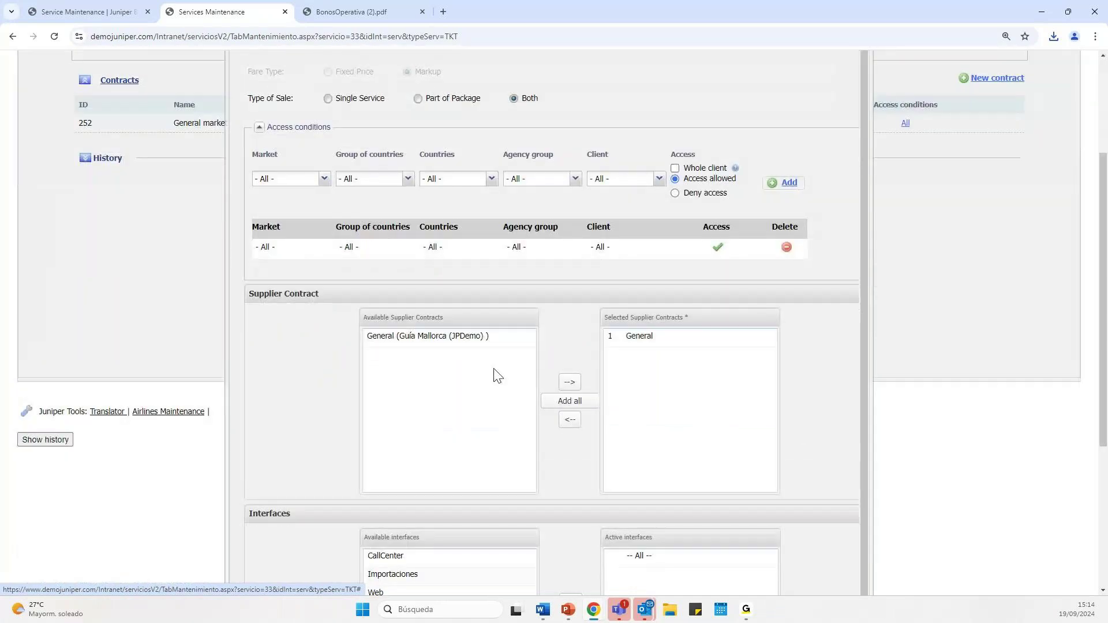
scroll(506, 374, up, 2)
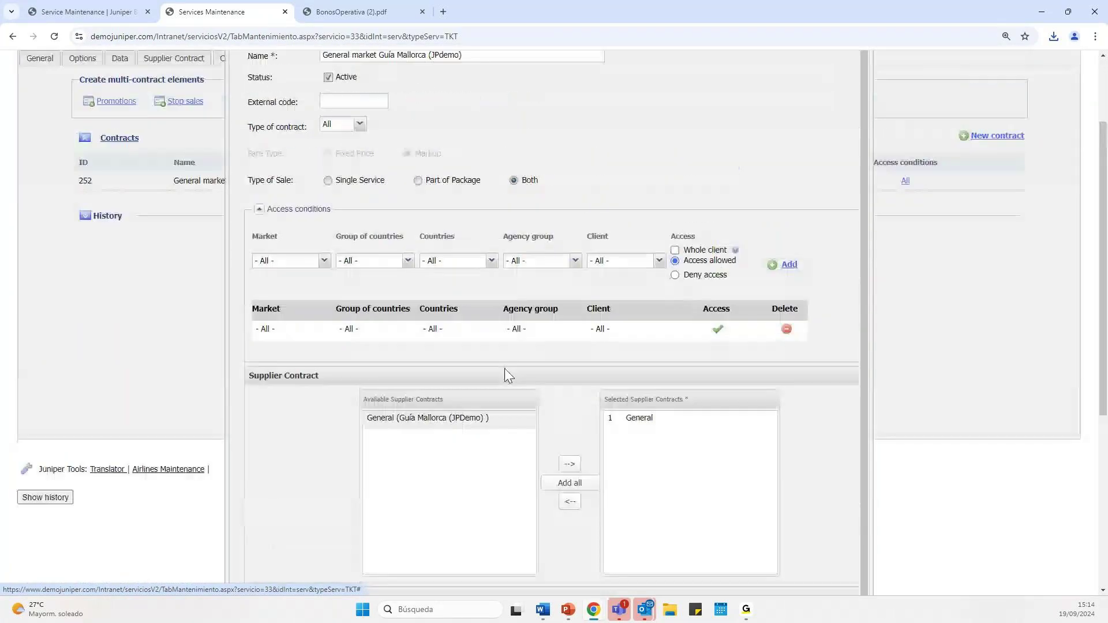
scroll(364, 229, up, 2)
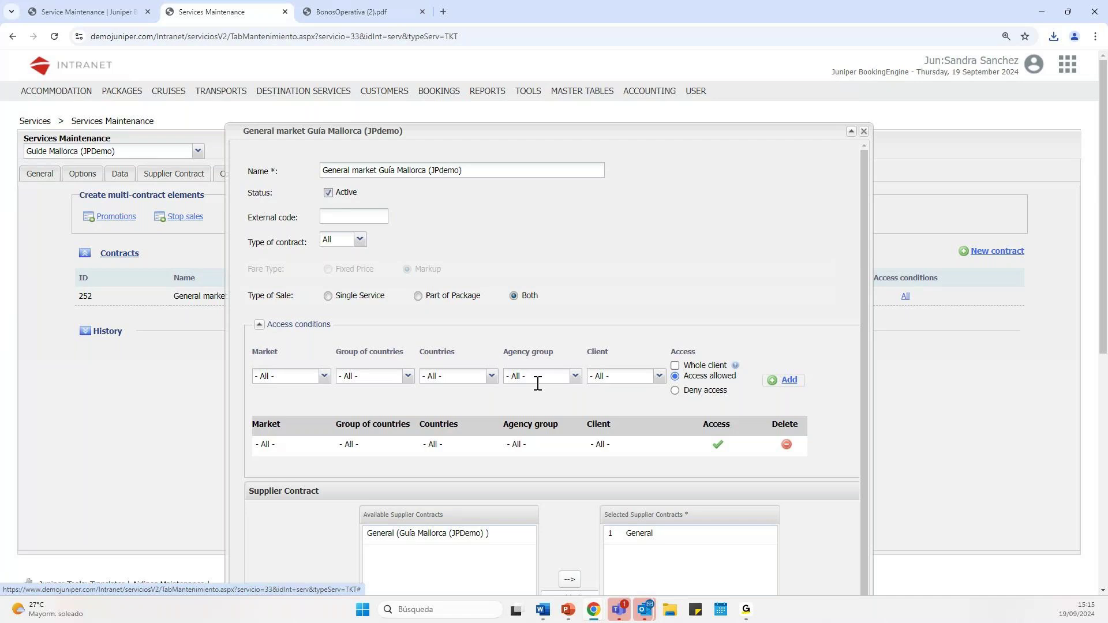
Examine the sales contract's linked supplier contracts and active interfaces, and close the contract without saving
scroll(539, 387, down, 1)
scroll(540, 391, down, 1)
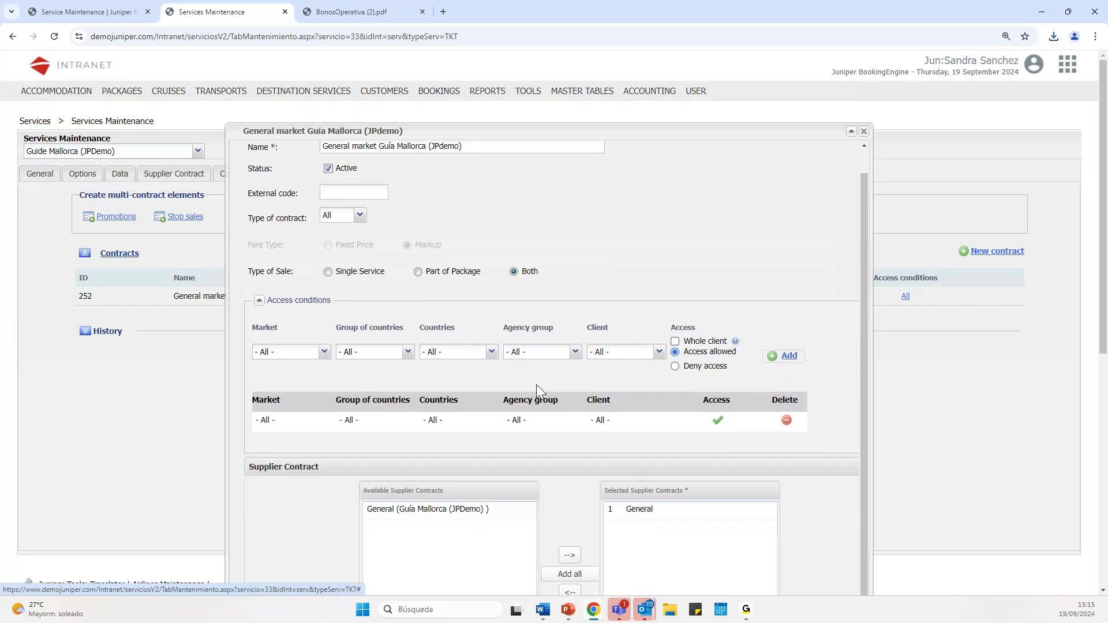
scroll(535, 384, down, 2)
scroll(420, 413, down, 1)
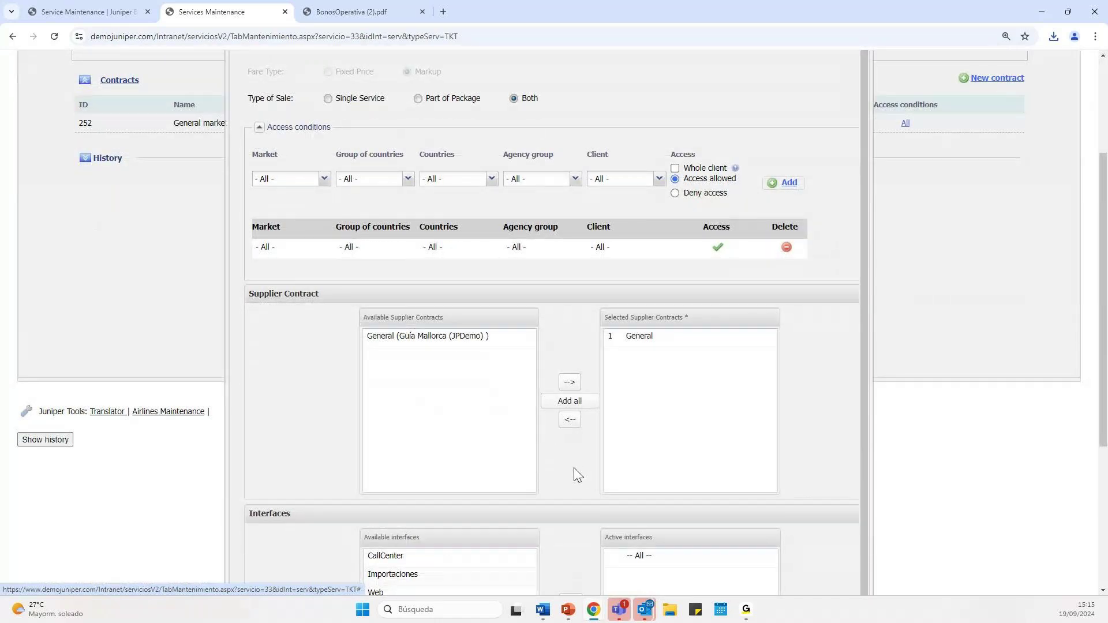
scroll(578, 475, down, 3)
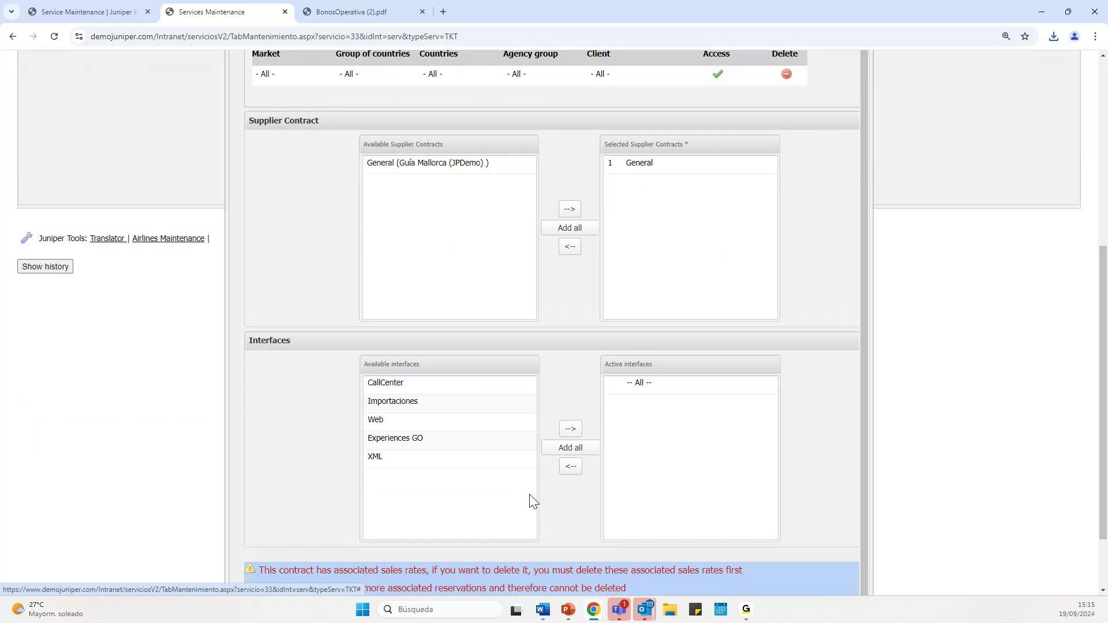
scroll(530, 494, down, 2)
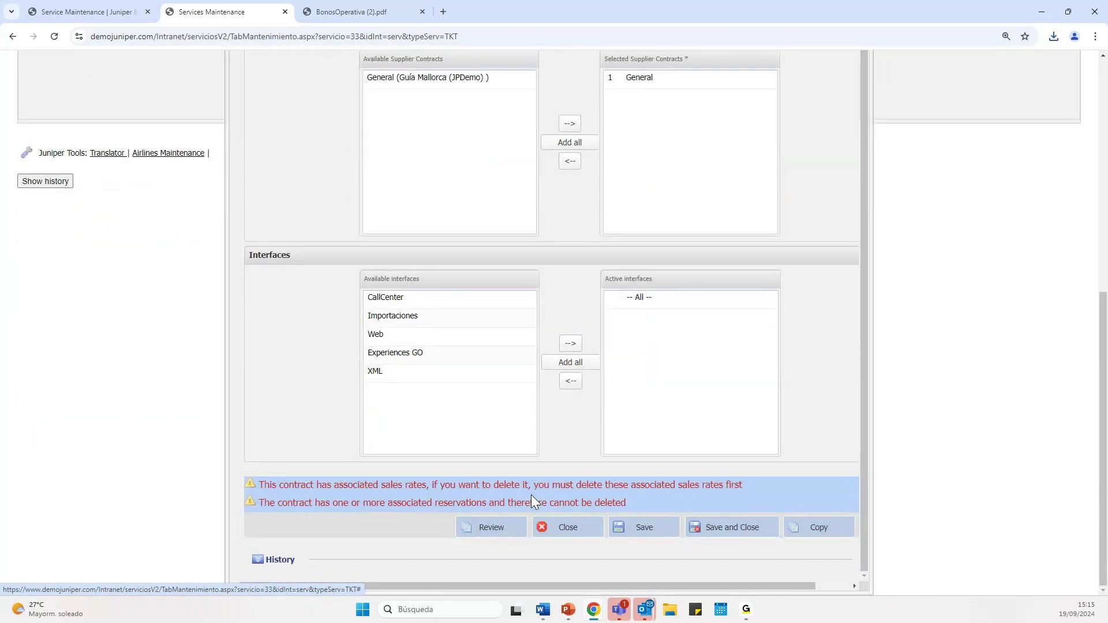
scroll(270, 450, up, 1)
scroll(307, 410, up, 10)
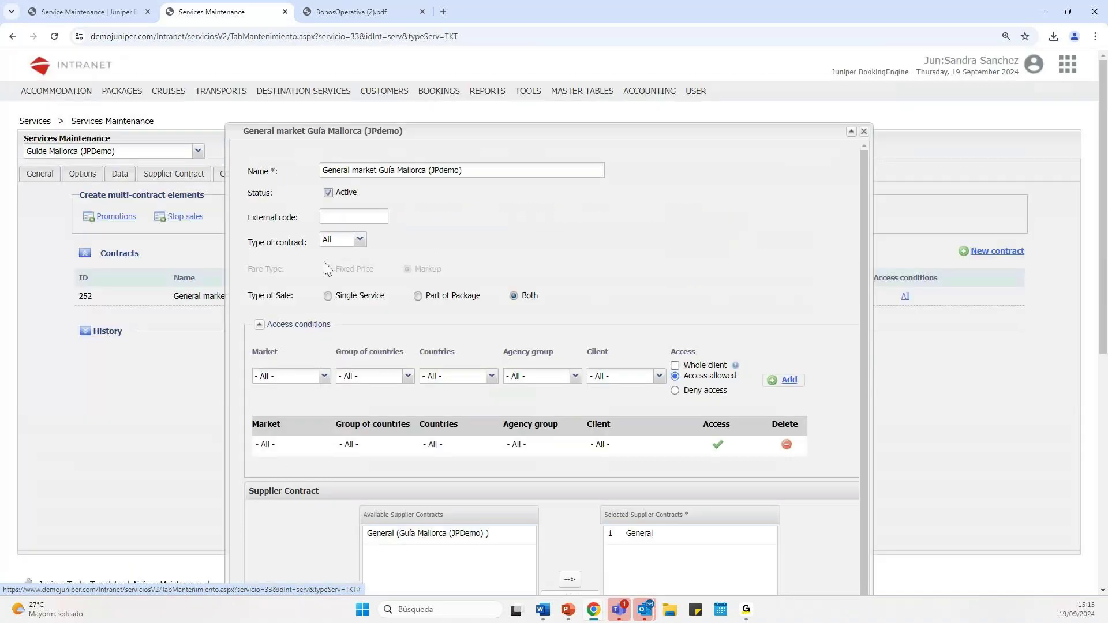
click(865, 131)
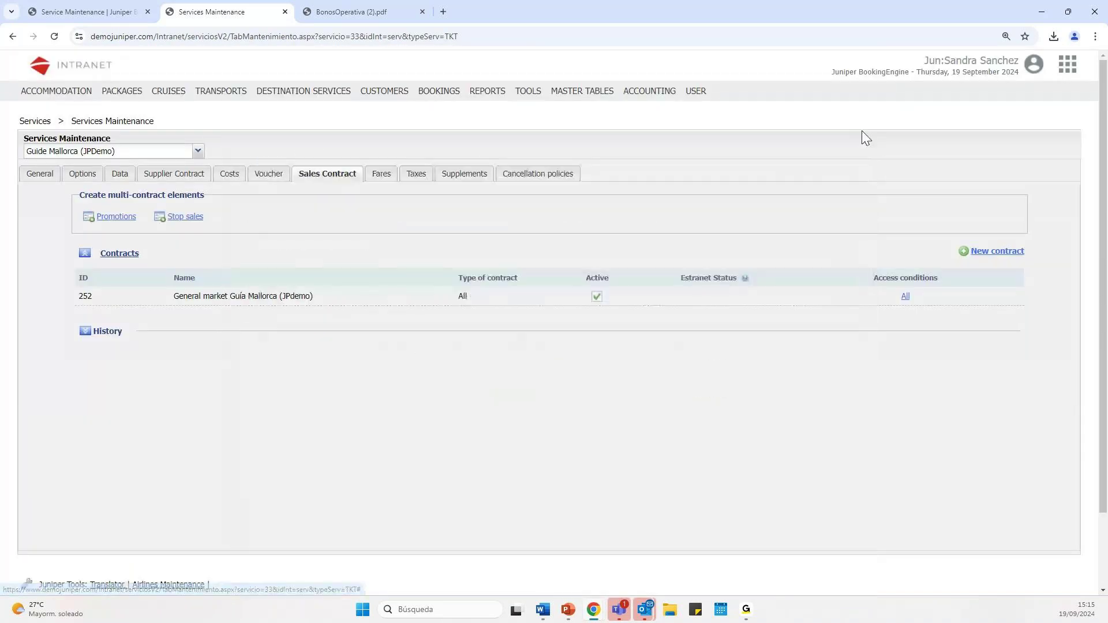
Open the service's 07/04/2016–31/12/2025 fare and set its markup to 60
click(381, 174)
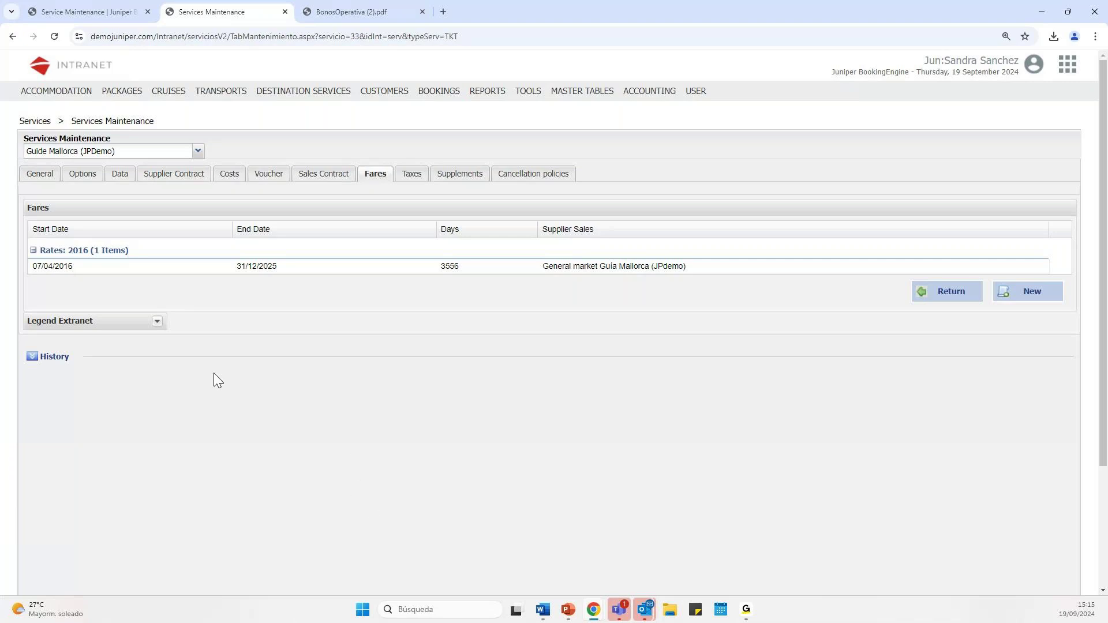
click(165, 269)
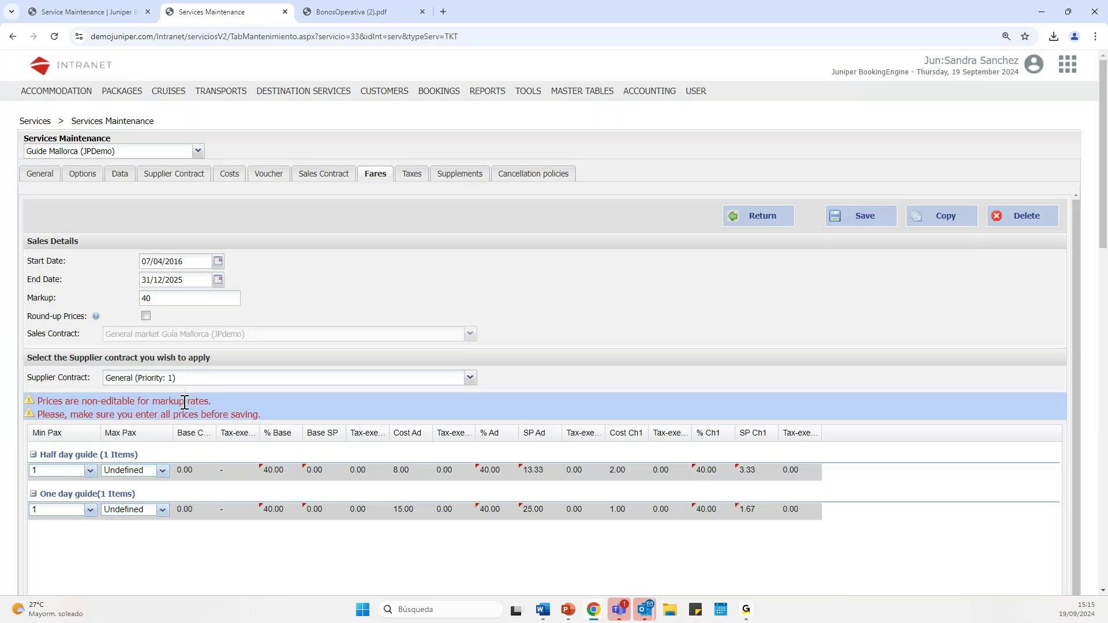
scroll(183, 407, down, 1)
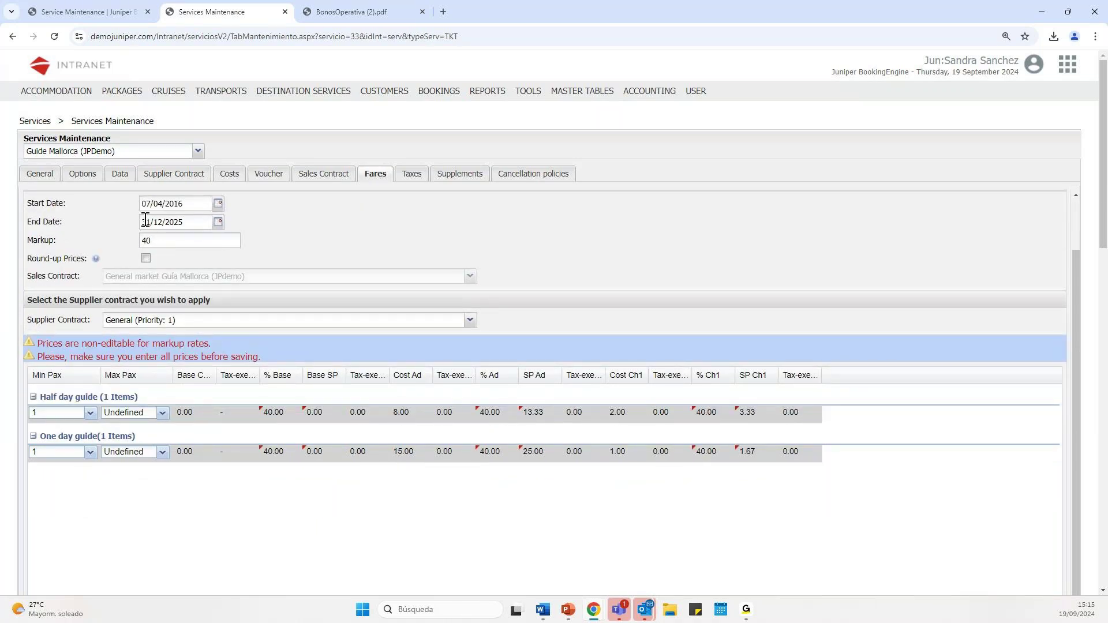
drag(199, 242, 113, 240)
text(60)
click(553, 301)
Examine the fare's option prices, the months it covers and the September 2024 available-days calendar
scroll(288, 398, down, 2)
scroll(290, 415, down, 8)
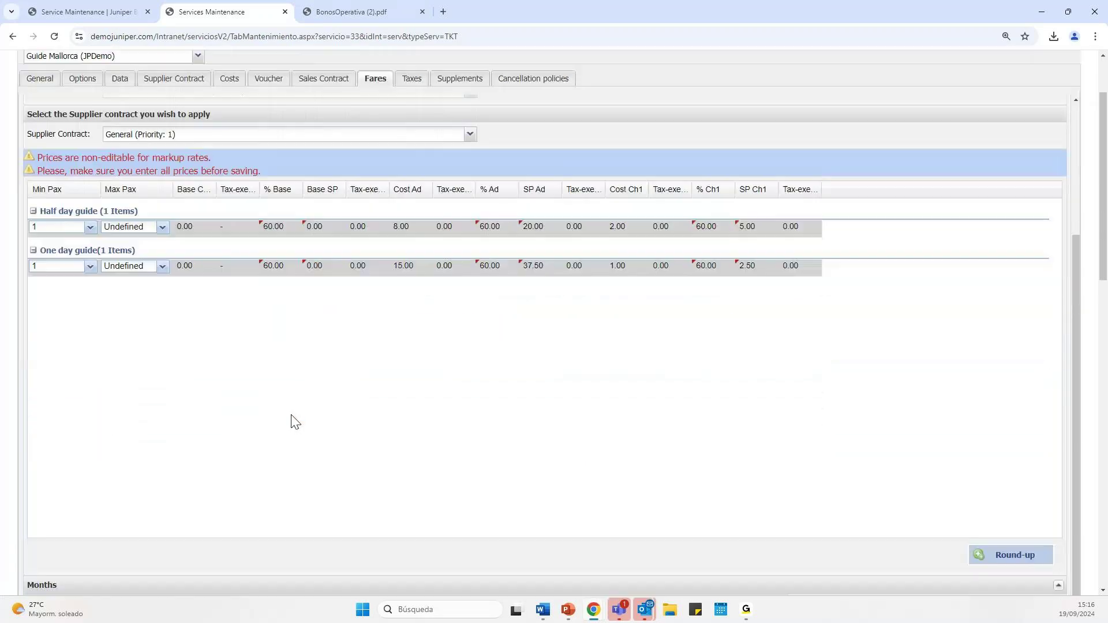
scroll(290, 421, down, 1)
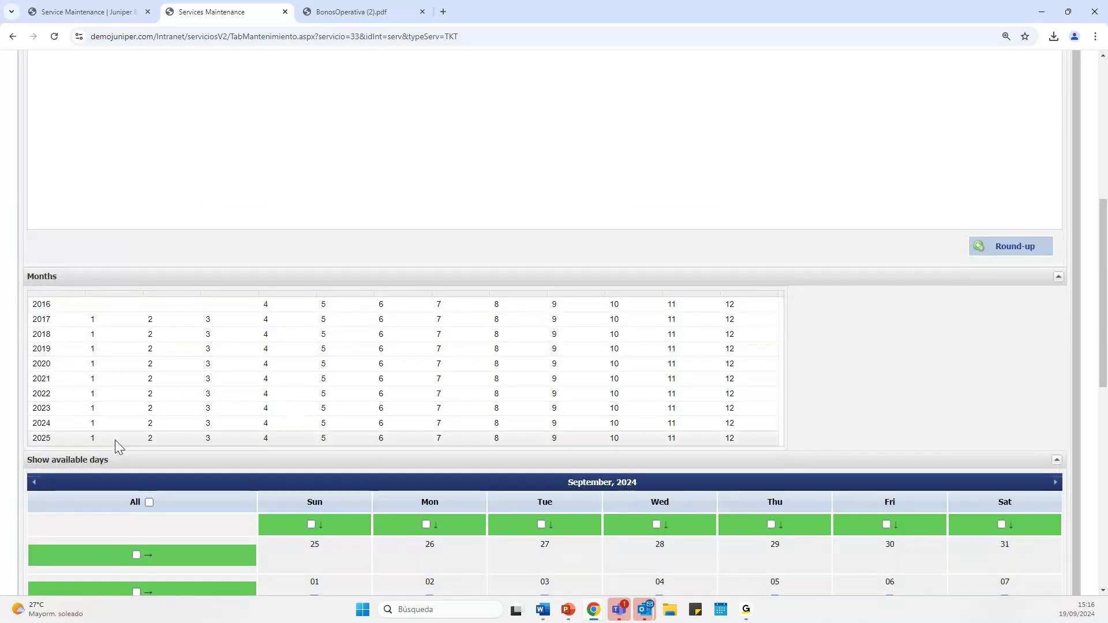
scroll(116, 444, down, 3)
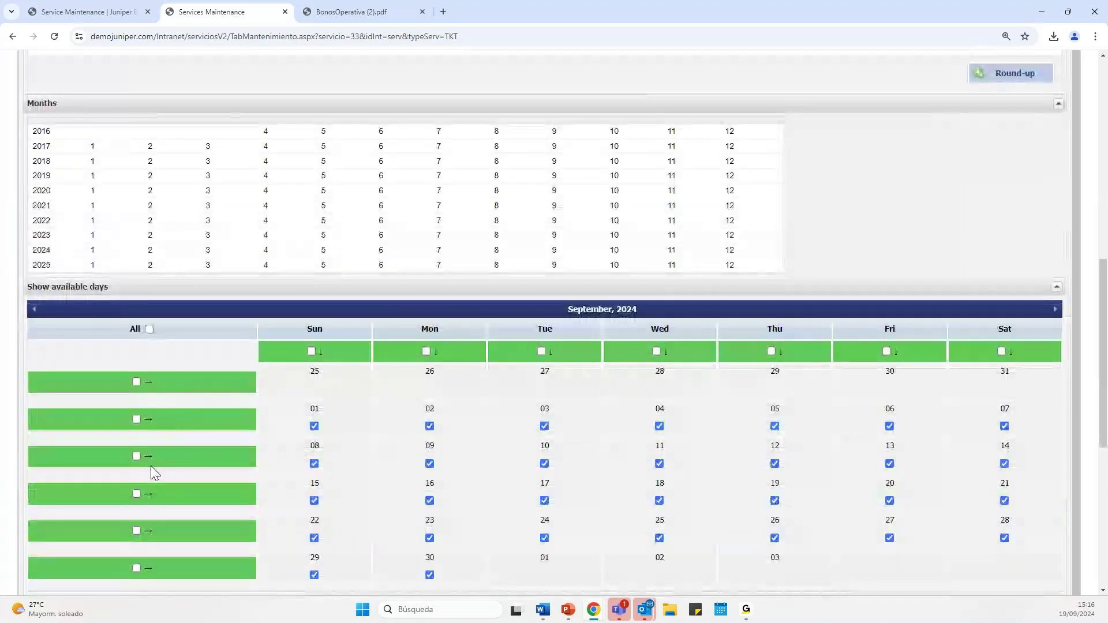
scroll(151, 466, down, 1)
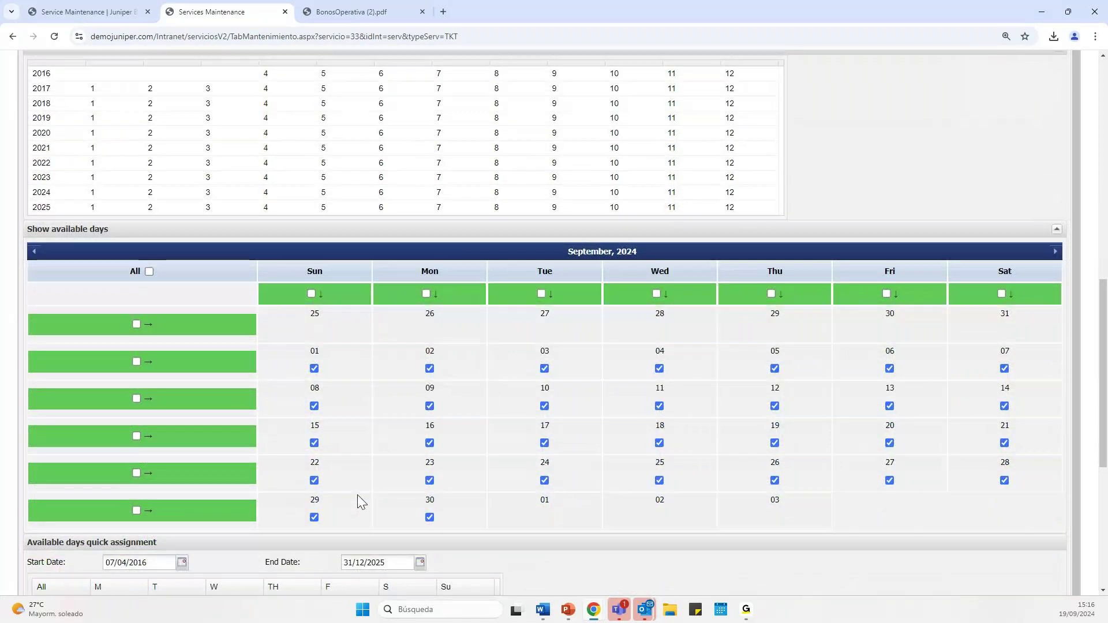
Clear the availability of Mondays 2 and 9 September 2024, and re-enable both days
click(430, 369)
click(430, 406)
click(429, 368)
click(430, 406)
Examine the fare's quick assignment settings for available days and return to the sales details
scroll(279, 547, down, 3)
scroll(283, 523, down, 1)
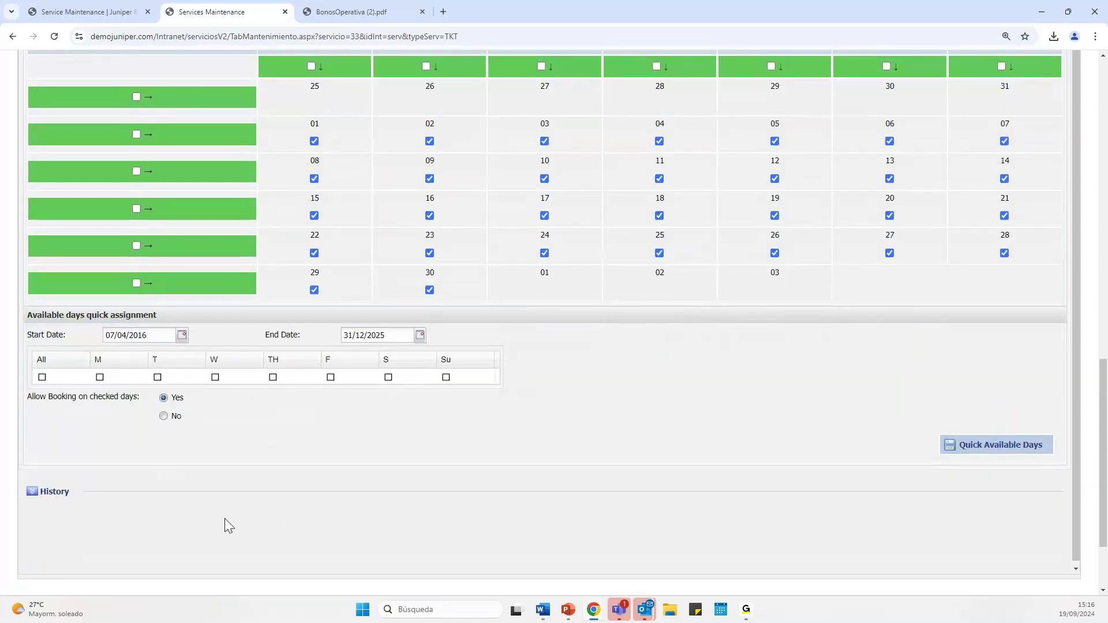
scroll(242, 490, up, 12)
scroll(249, 464, up, 10)
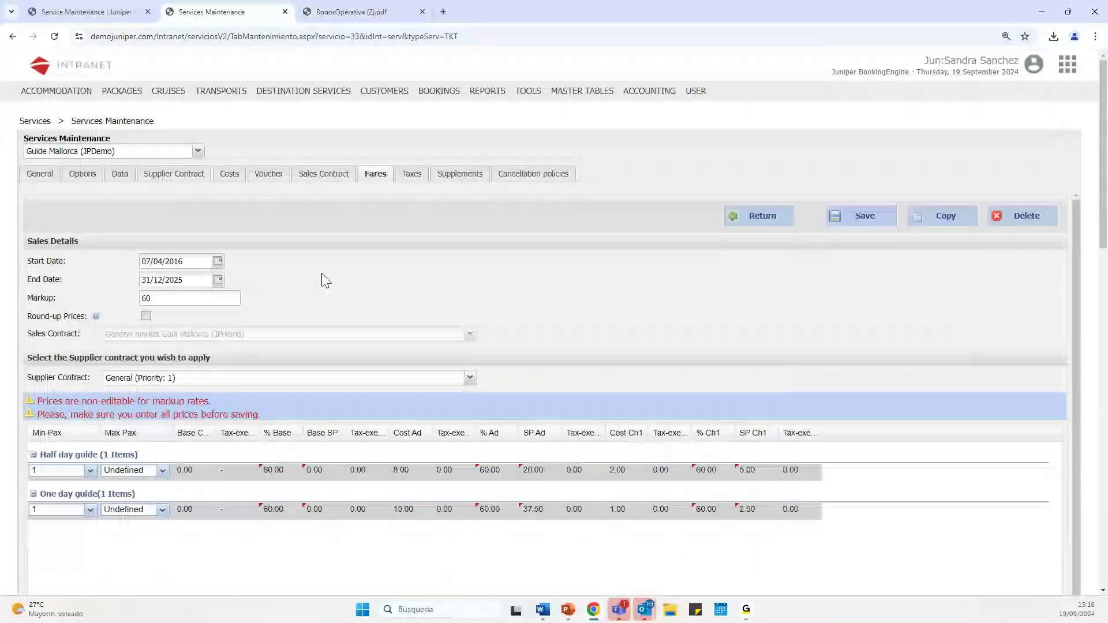
Open the service's IVA 21% tax and examine the choices for what the tax applies to and its tax type
click(409, 175)
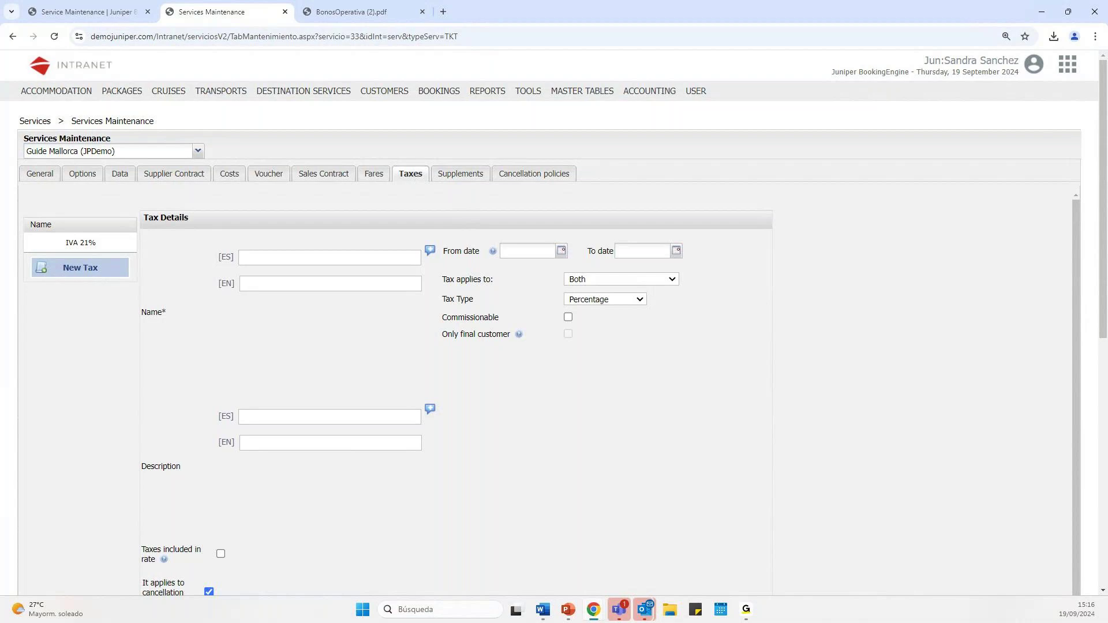
click(96, 245)
click(97, 248)
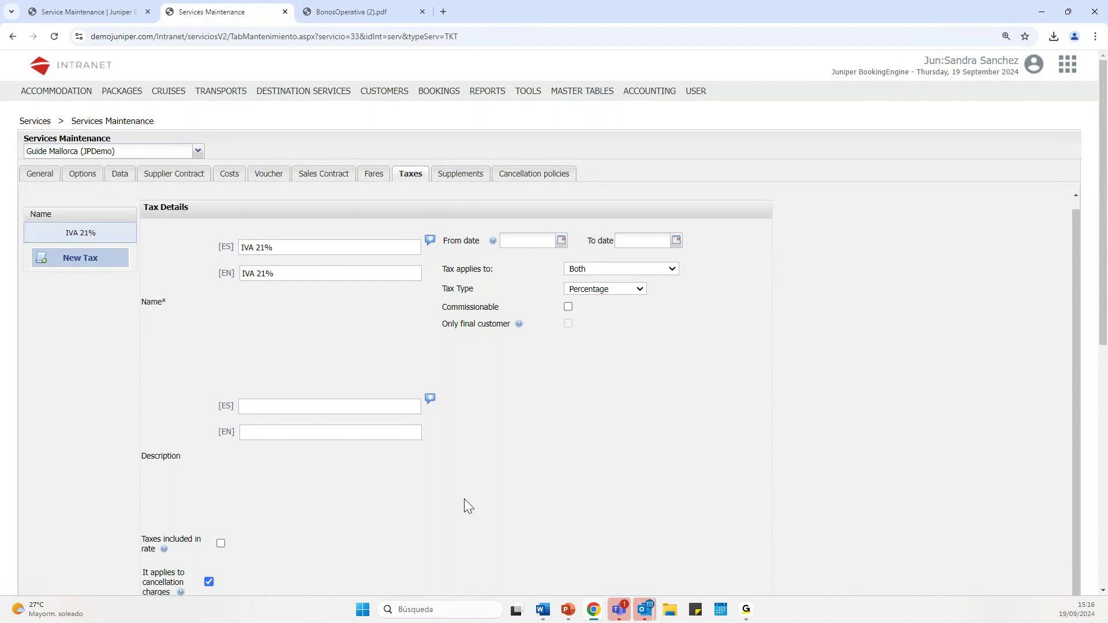
scroll(464, 499, down, 1)
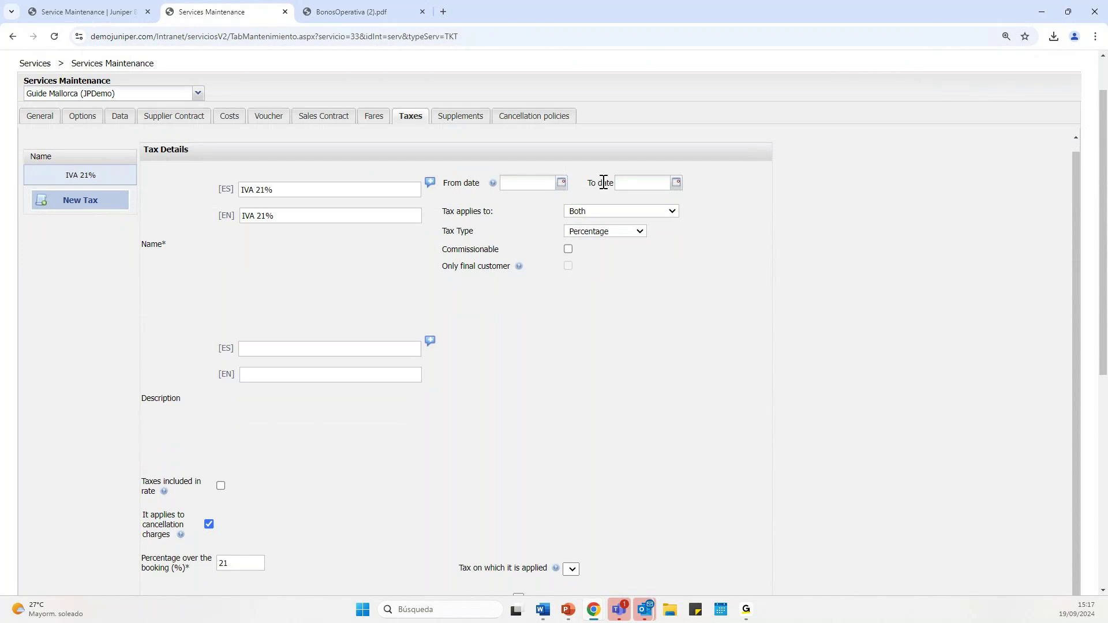
click(628, 211)
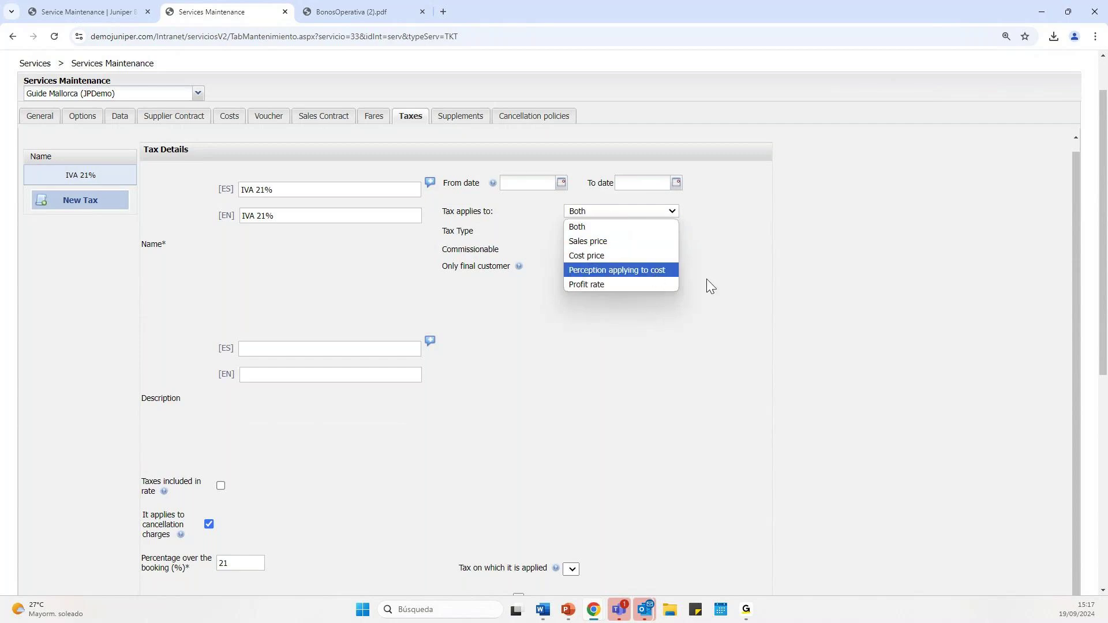
click(716, 321)
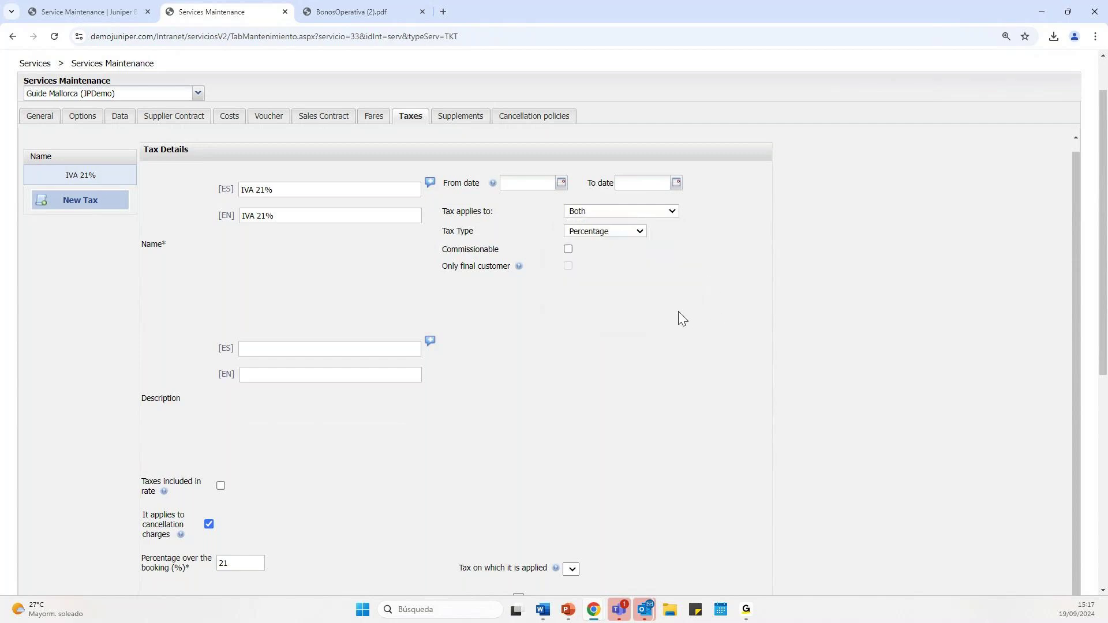
click(619, 232)
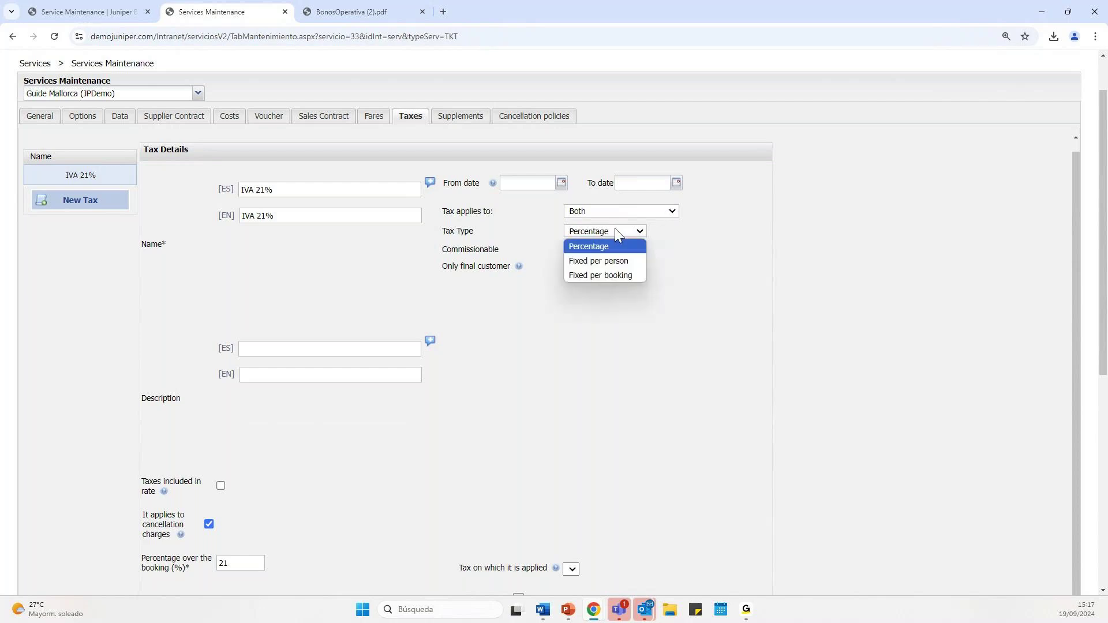
click(652, 306)
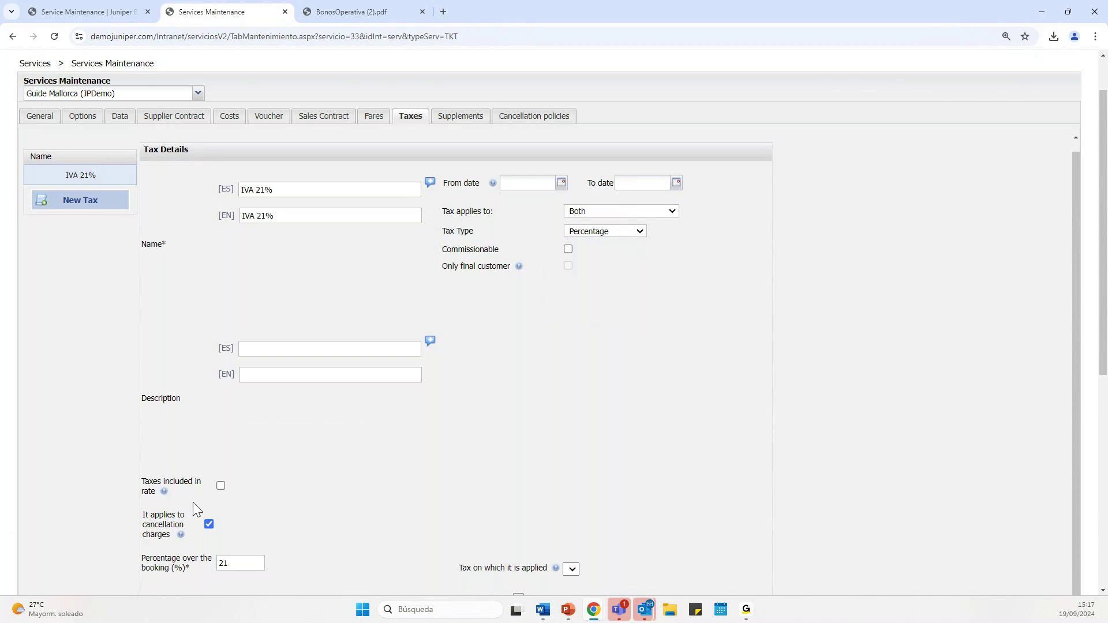
Examine the IVA 21% tax's cancellation-charge setting, booking percentage, sales channels and nationality restrictions
mouse_move(182, 535)
scroll(297, 531, down, 3)
scroll(228, 485, down, 1)
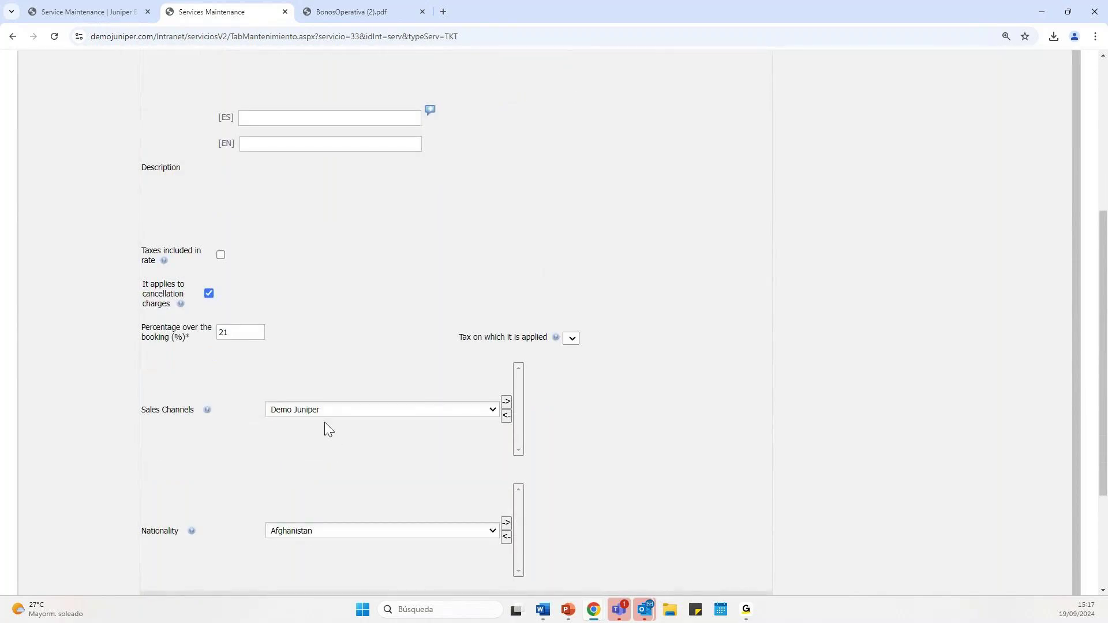
scroll(372, 488, down, 2)
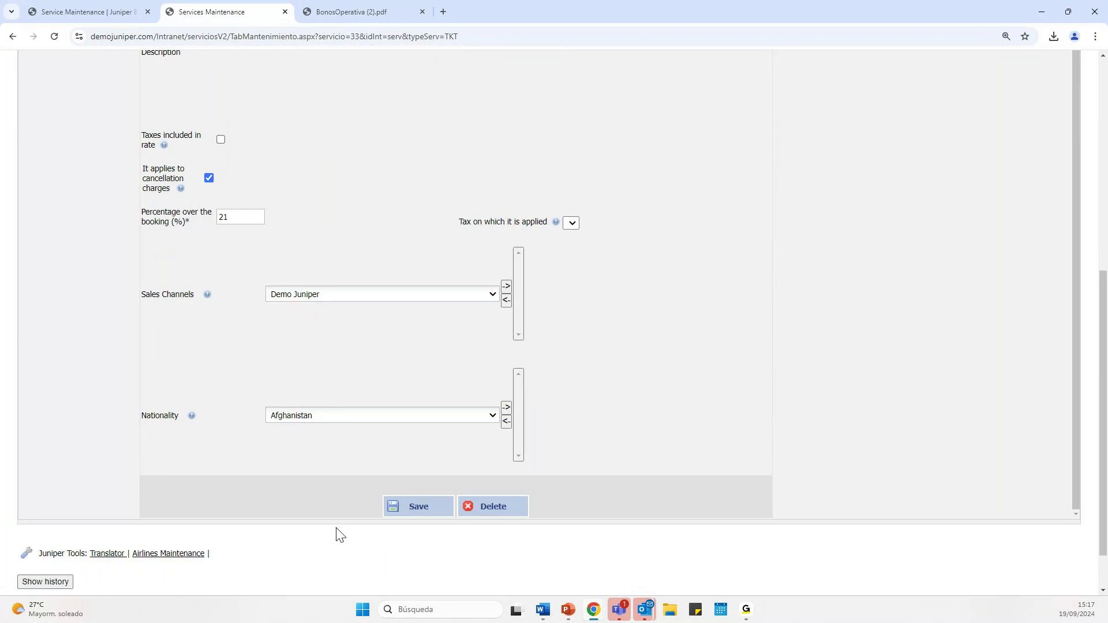
click(294, 418)
click(489, 445)
scroll(345, 481, up, 7)
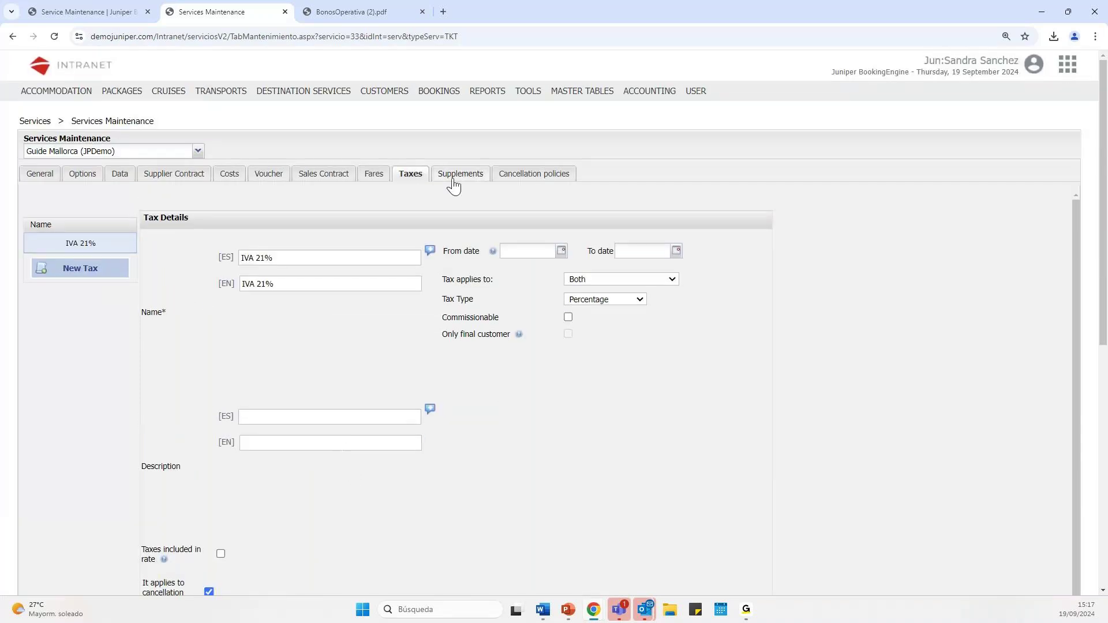
Open the service's supplements and examine the form's names, status, cost and sales prices, and applicable options
click(455, 180)
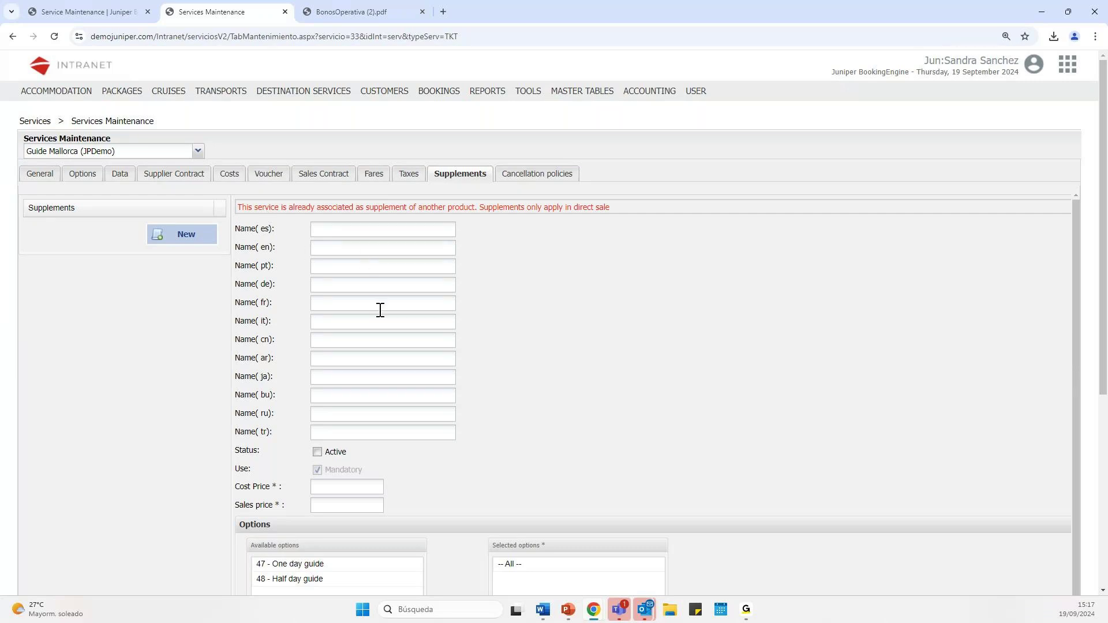
scroll(387, 399, down, 1)
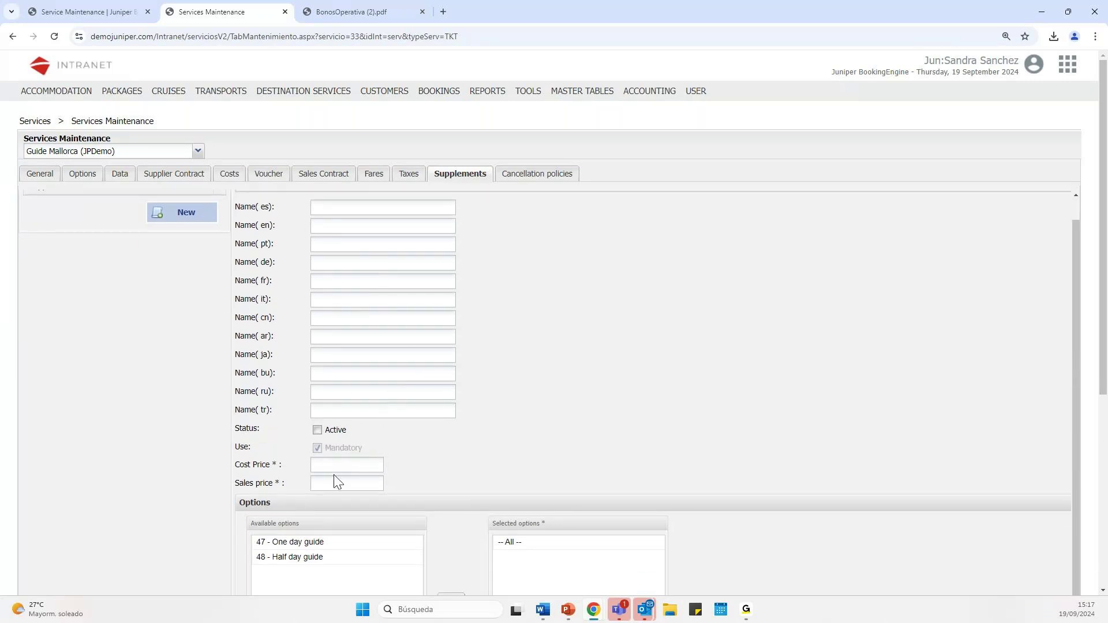
scroll(372, 488, down, 1)
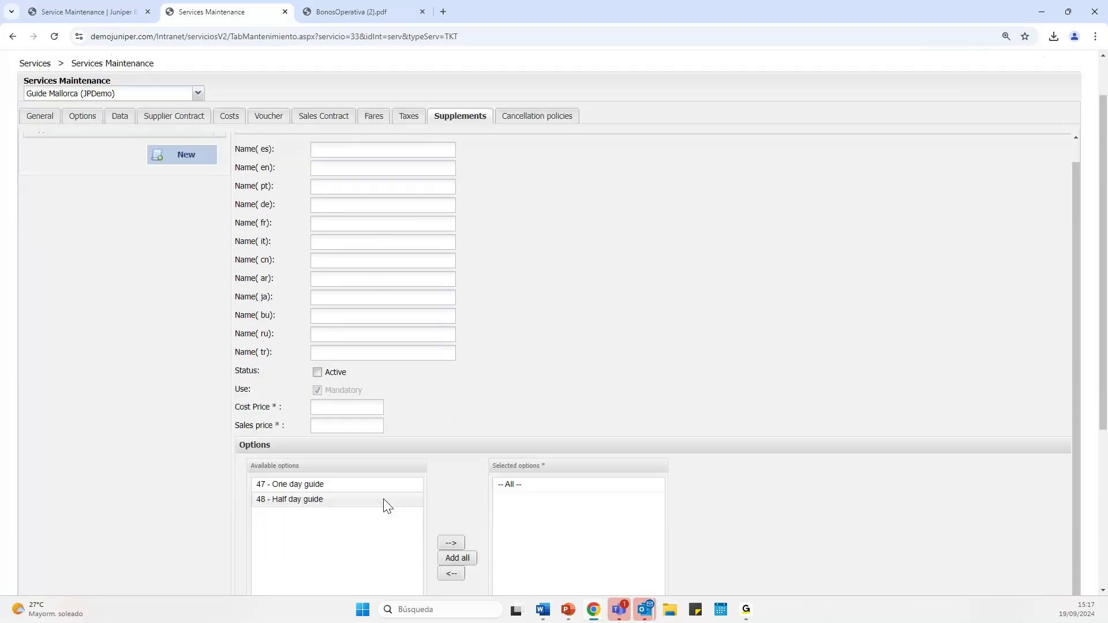
scroll(424, 518, down, 2)
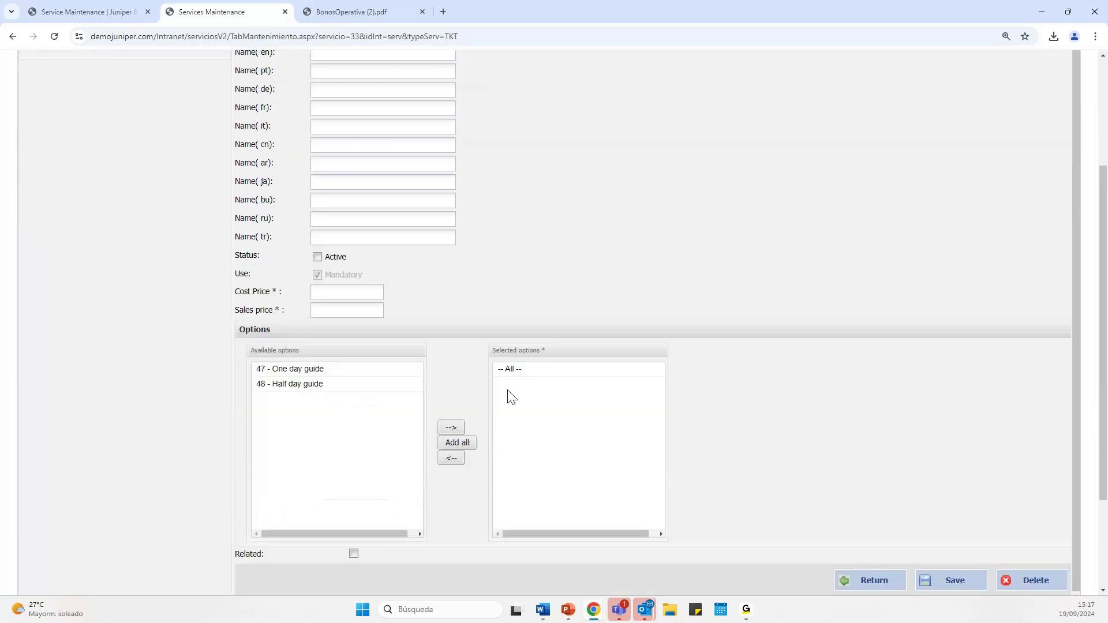
scroll(471, 520, down, 2)
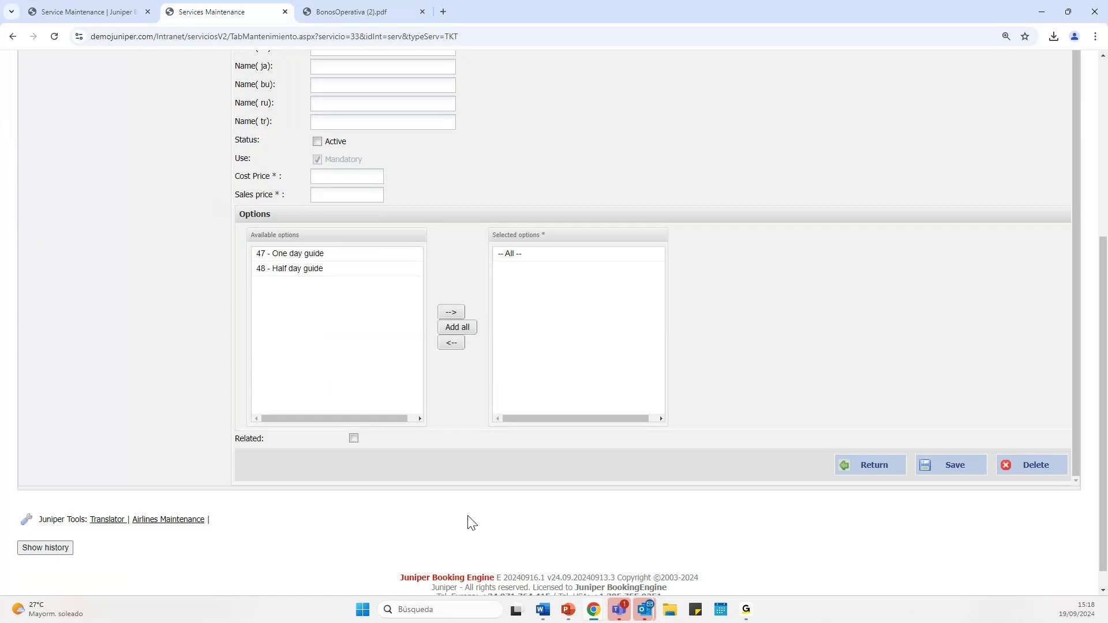
scroll(483, 479, up, 1)
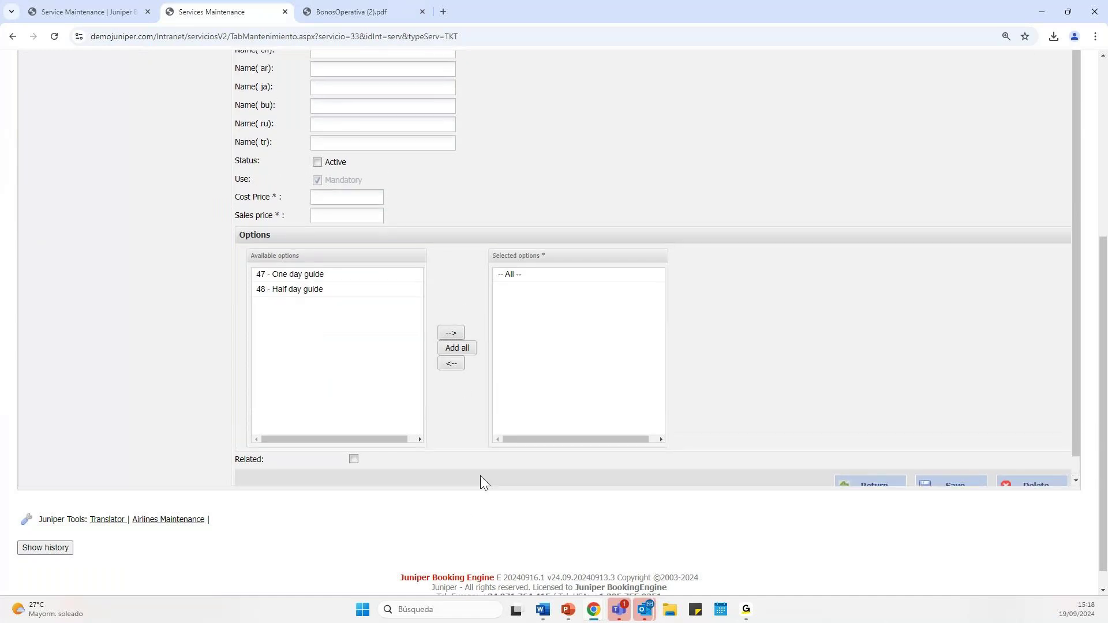
scroll(459, 380, up, 5)
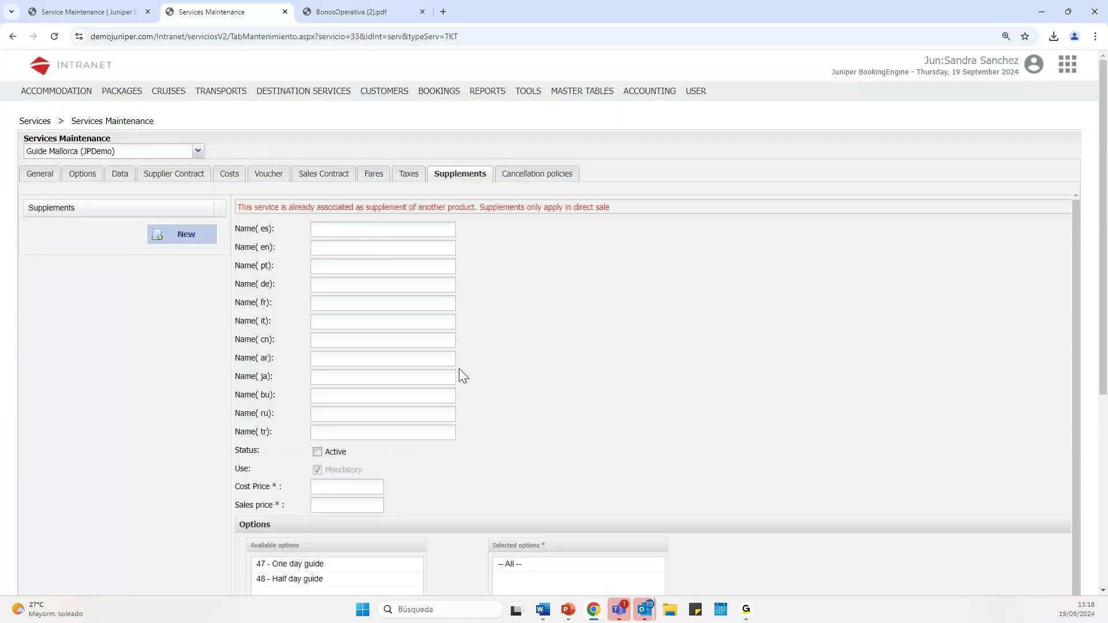
Open the cancellation policy Política Guía Mallorca (JPdemo) and examine its description, currency, priority and cancellation rules
click(527, 174)
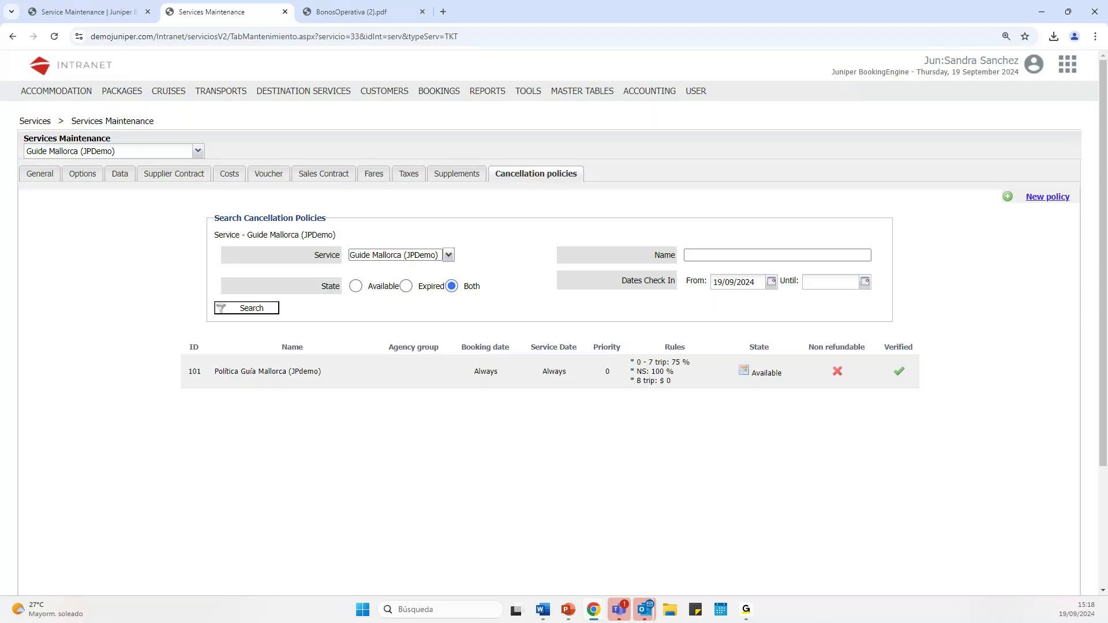
click(224, 381)
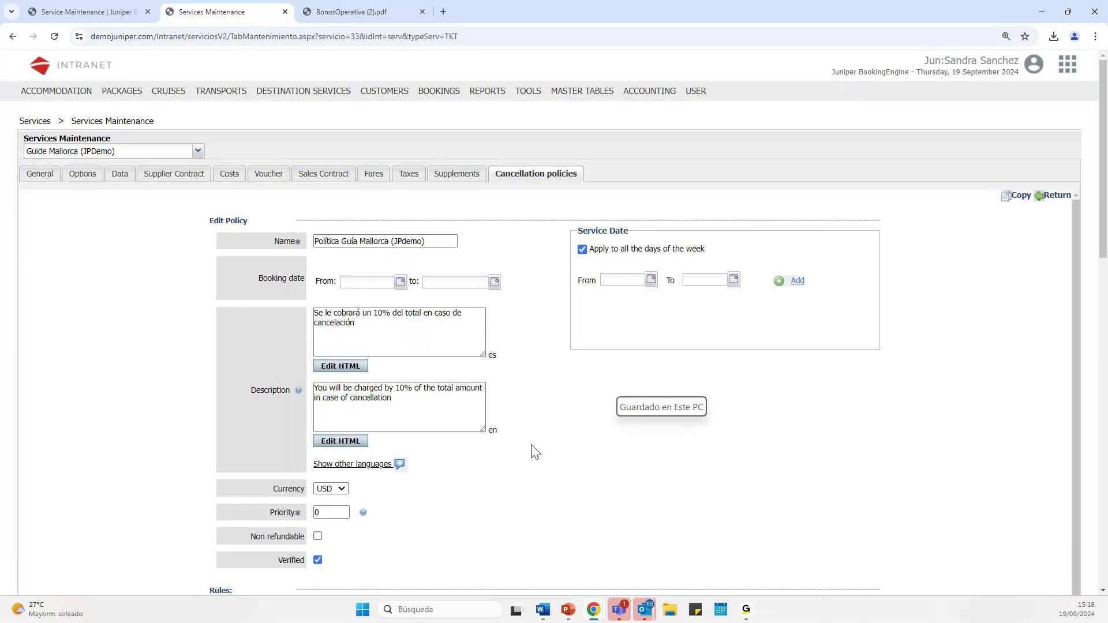
scroll(536, 452, down, 2)
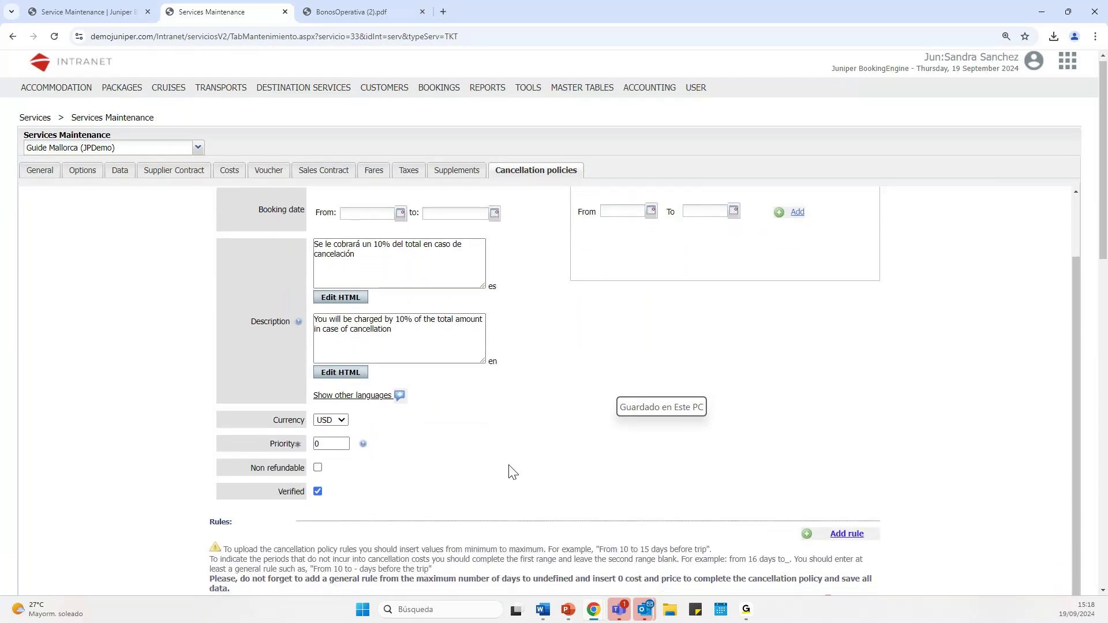
scroll(300, 450, down, 5)
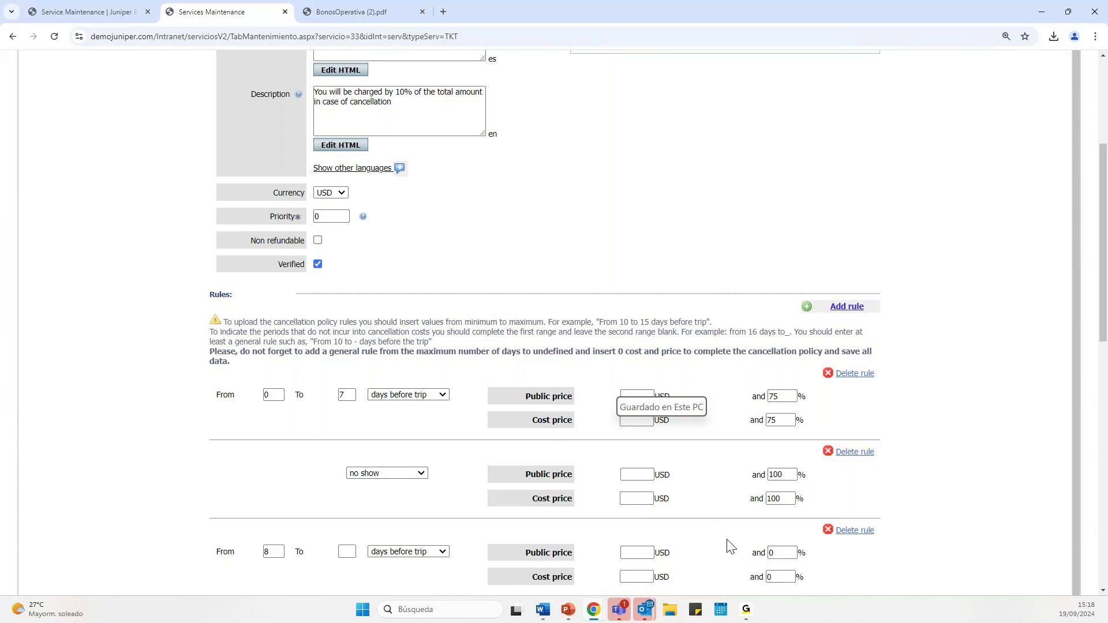
Examine the cancellation policy's access conditions, linked service and assigned interfaces
scroll(728, 548, down, 1)
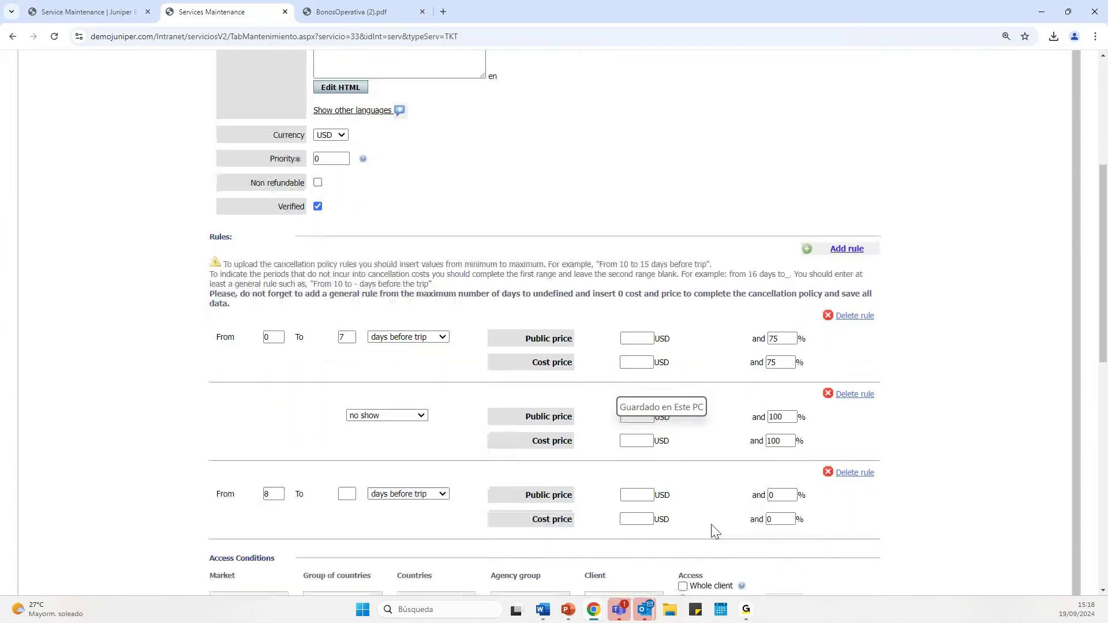
scroll(723, 514, down, 1)
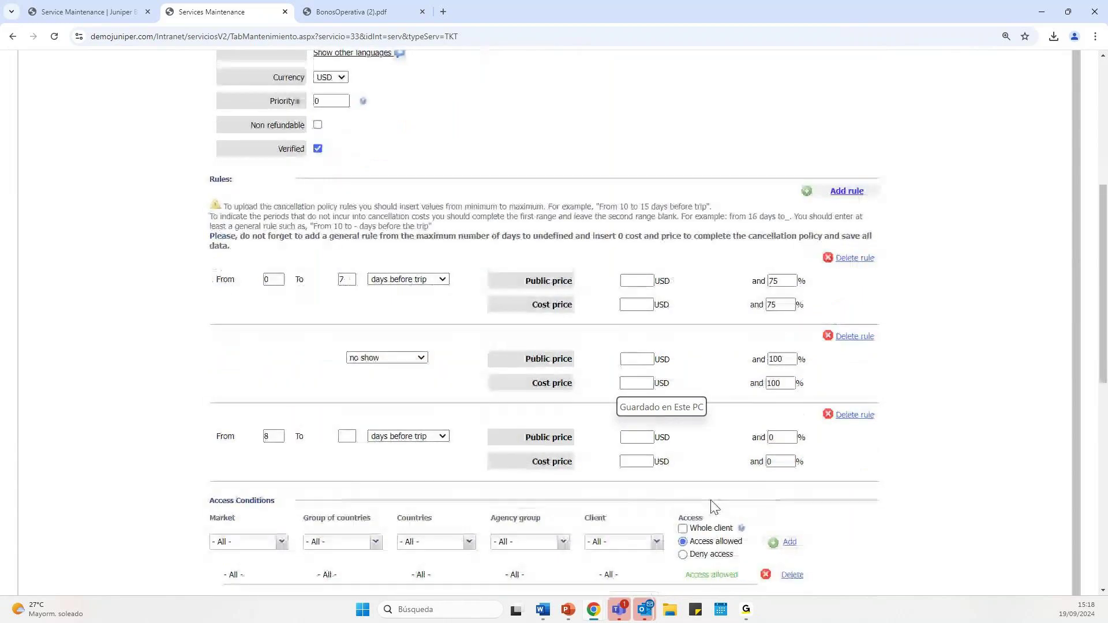
scroll(823, 475, down, 1)
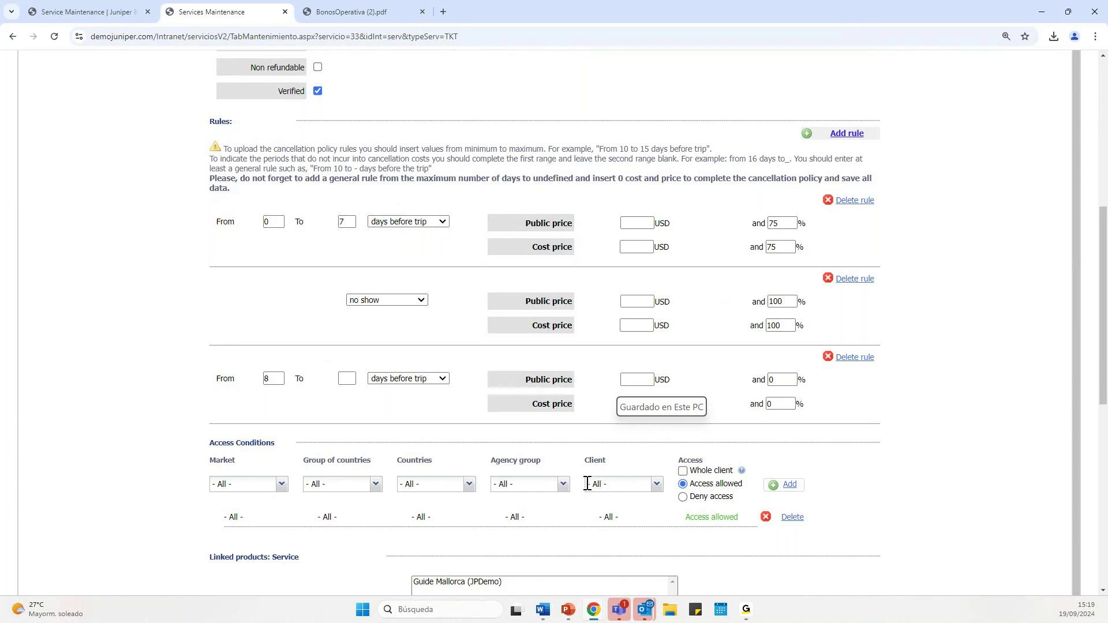
scroll(575, 490, down, 5)
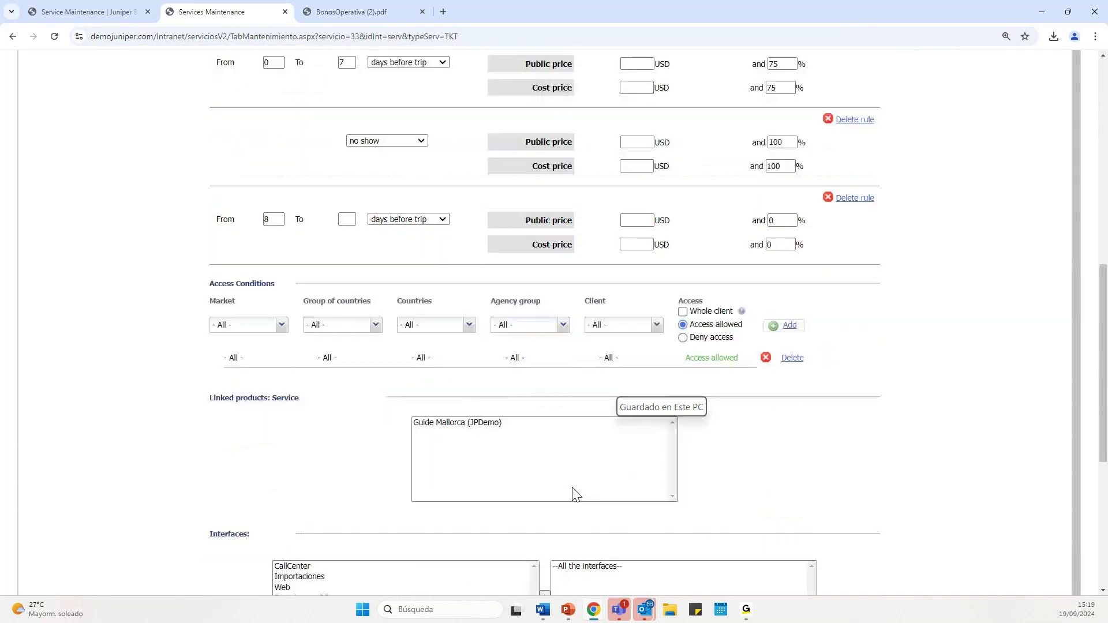
scroll(585, 477, down, 1)
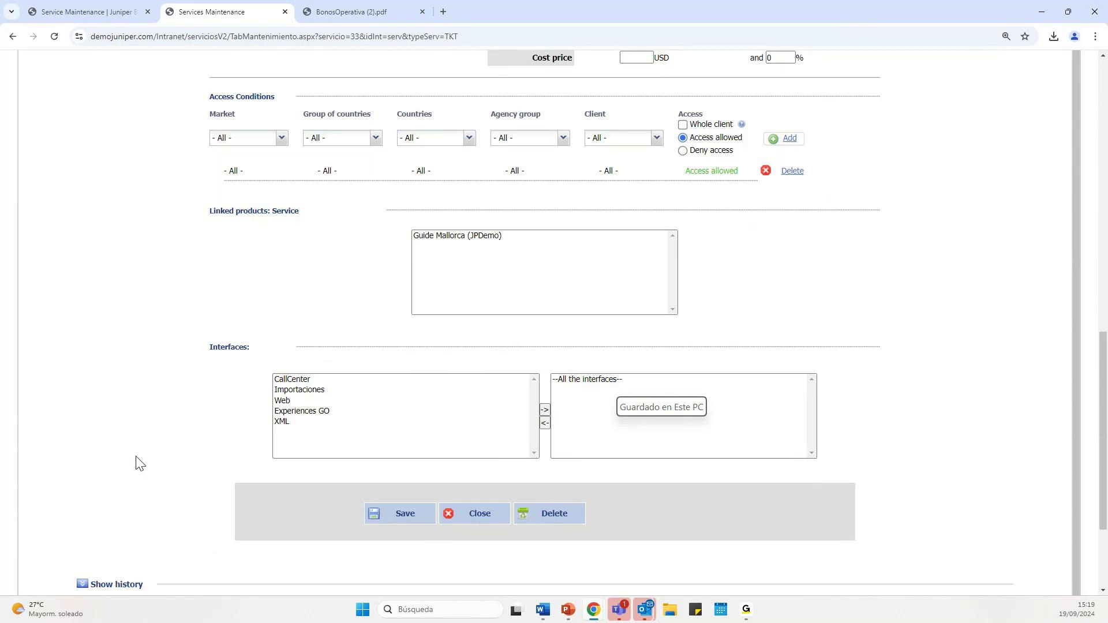
Open the APT Marrakech - Hotel - APT Marrakech transfer from the own transfers of the destination services
scroll(145, 465, up, 1)
scroll(151, 462, up, 4)
scroll(161, 428, up, 8)
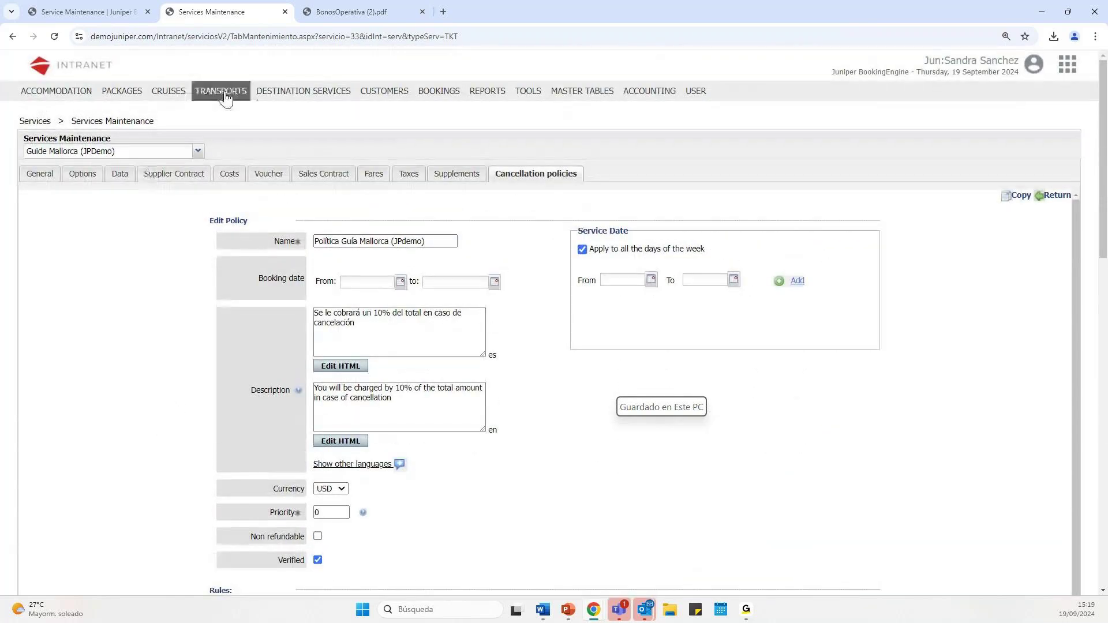
mouse_move(277, 91)
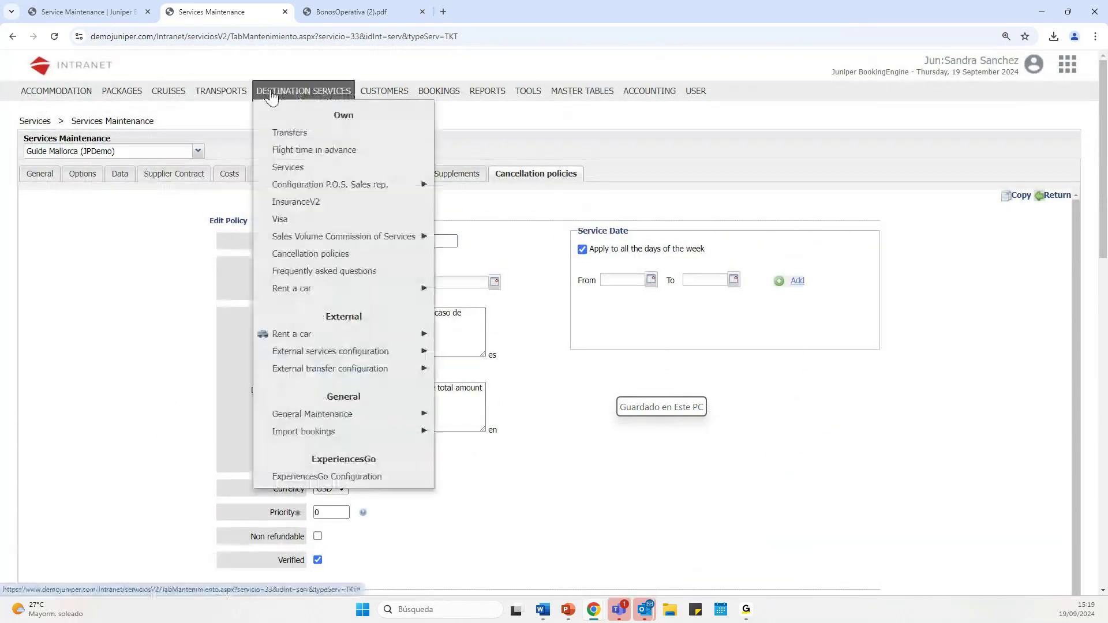
click(288, 137)
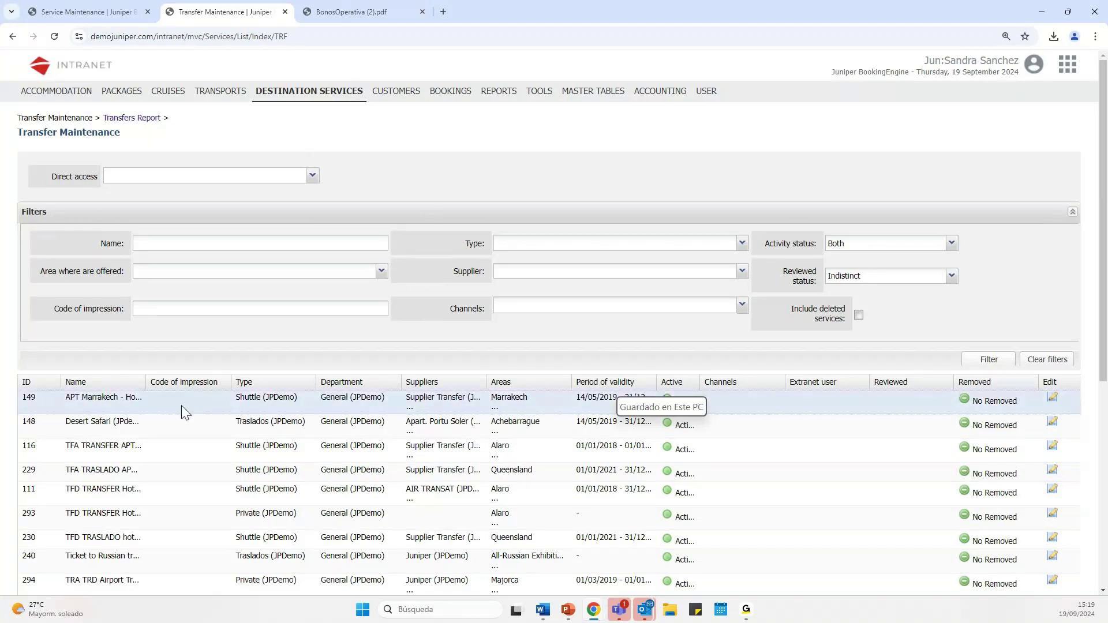
click(148, 409)
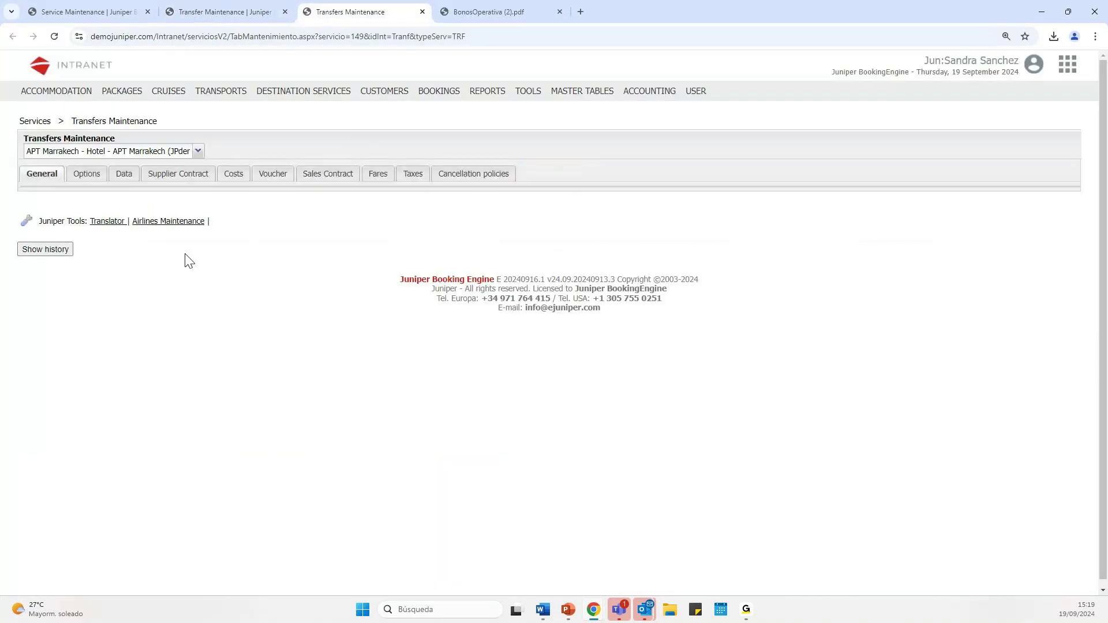
Examine the transfer's general settings, age ranges, service descriptions, and origin pick-up and destination drop-off messages
scroll(184, 286, down, 5)
scroll(190, 294, down, 8)
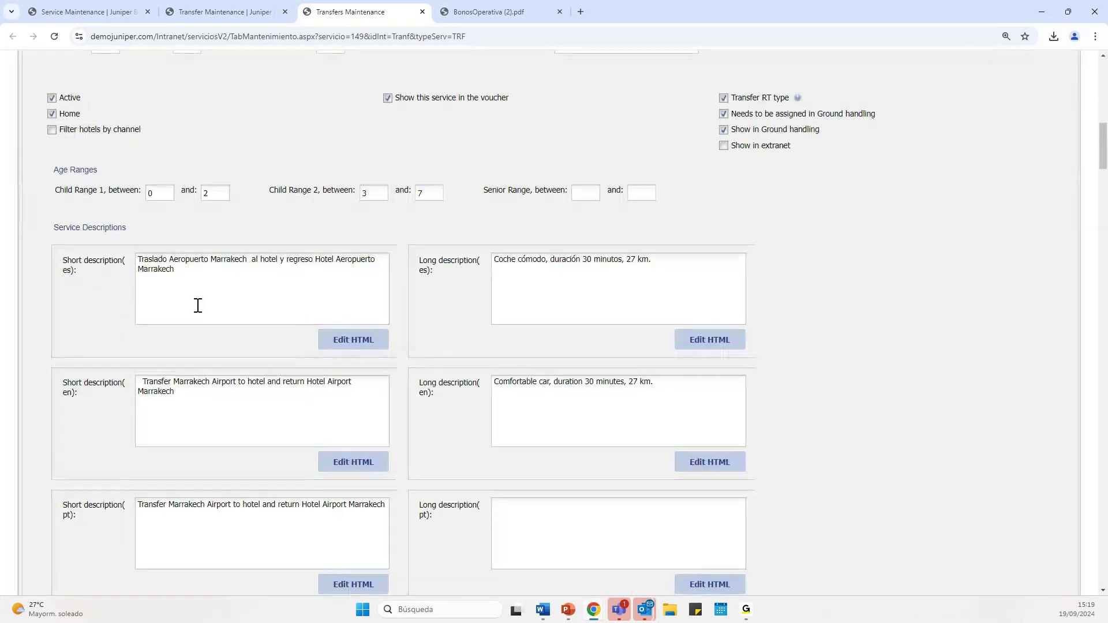
scroll(193, 309, down, 18)
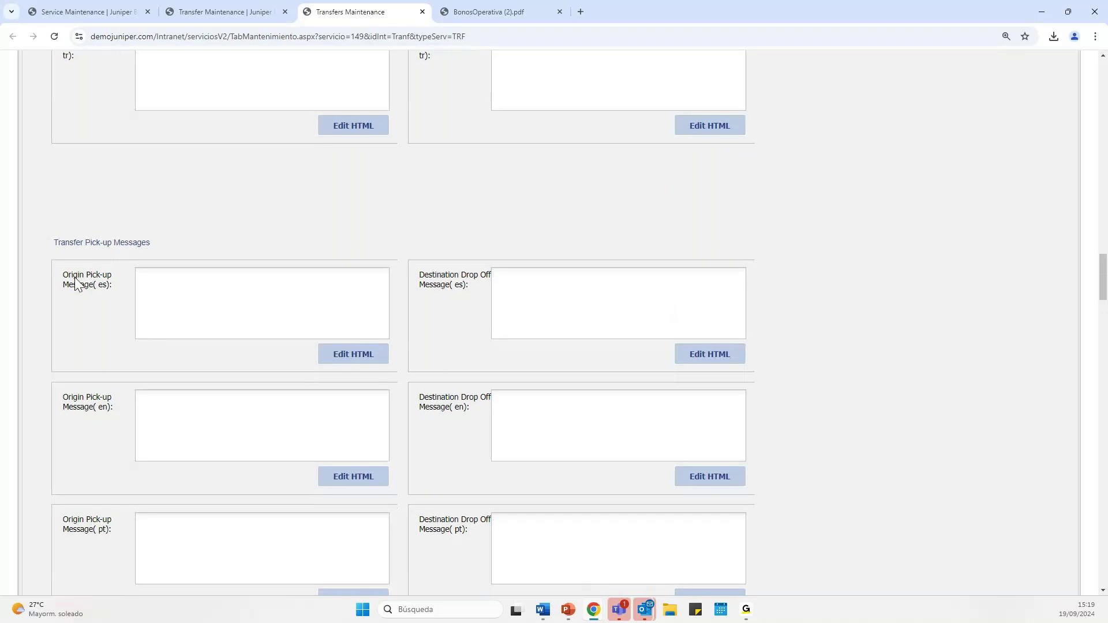
scroll(79, 277, down, 3)
scroll(143, 414, down, 1)
scroll(143, 413, down, 12)
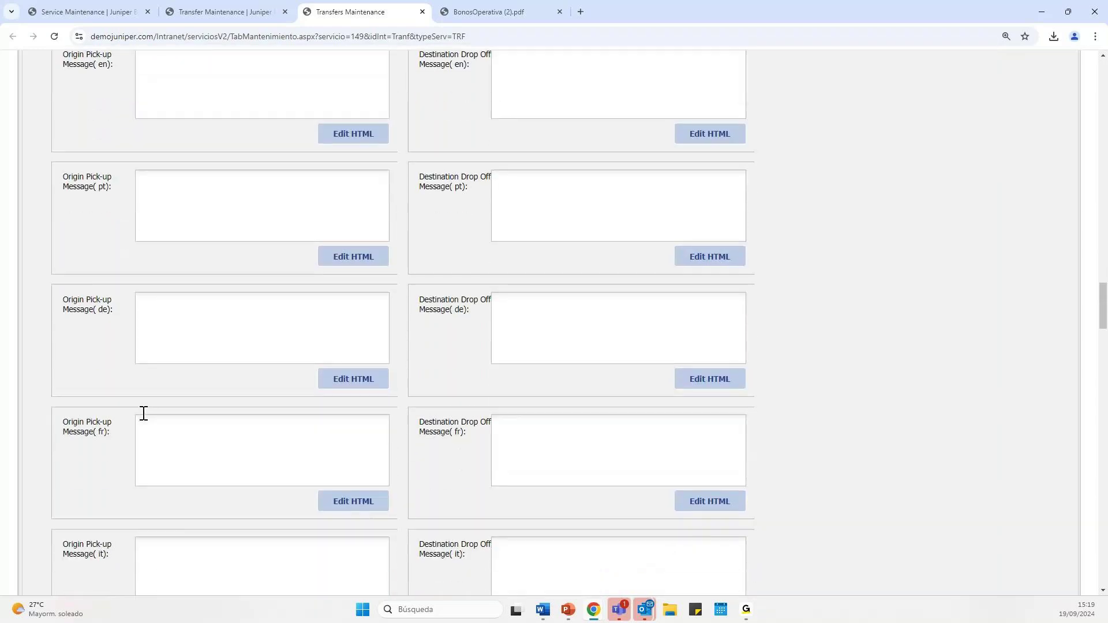
scroll(170, 350, down, 12)
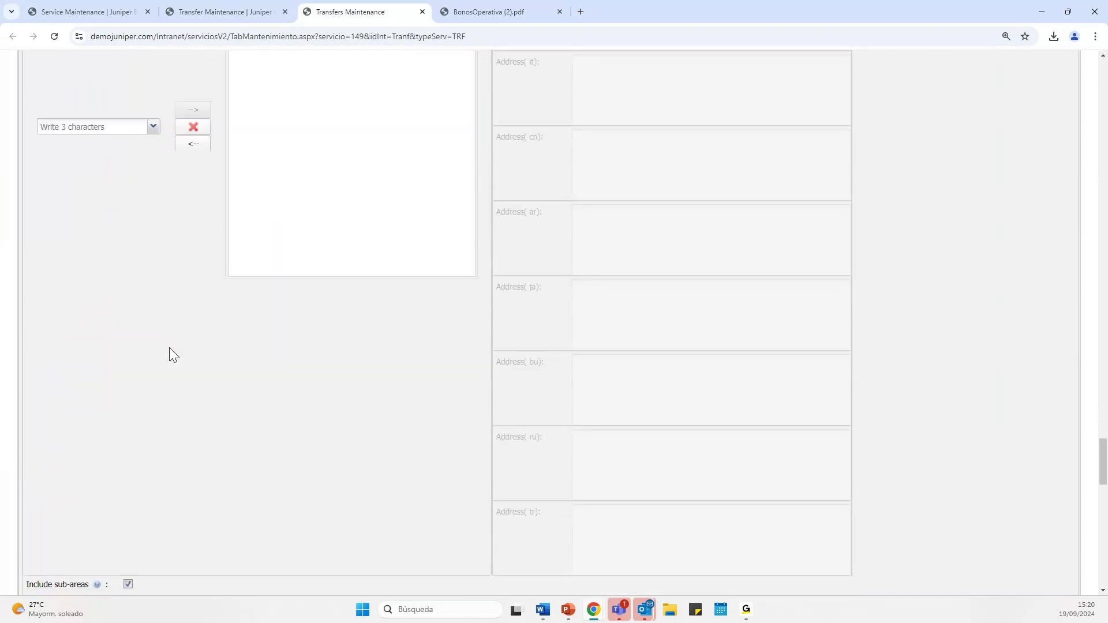
Examine the transfer's origins, destinations, associated hotels and the behaviour of configured hotels
scroll(169, 348, down, 6)
scroll(171, 353, down, 5)
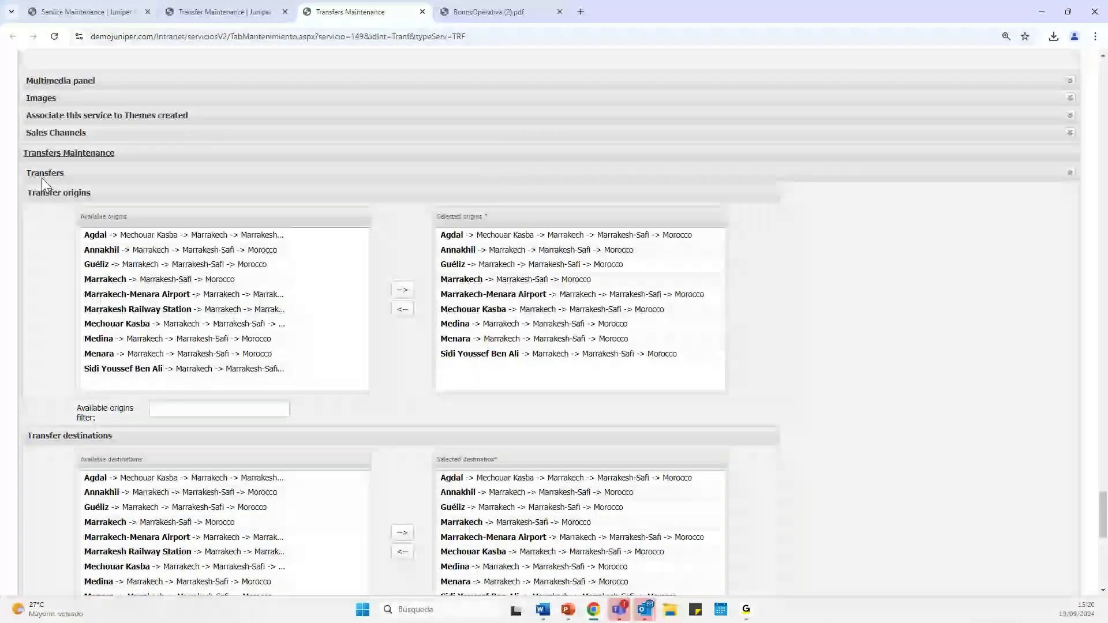
scroll(54, 214, down, 2)
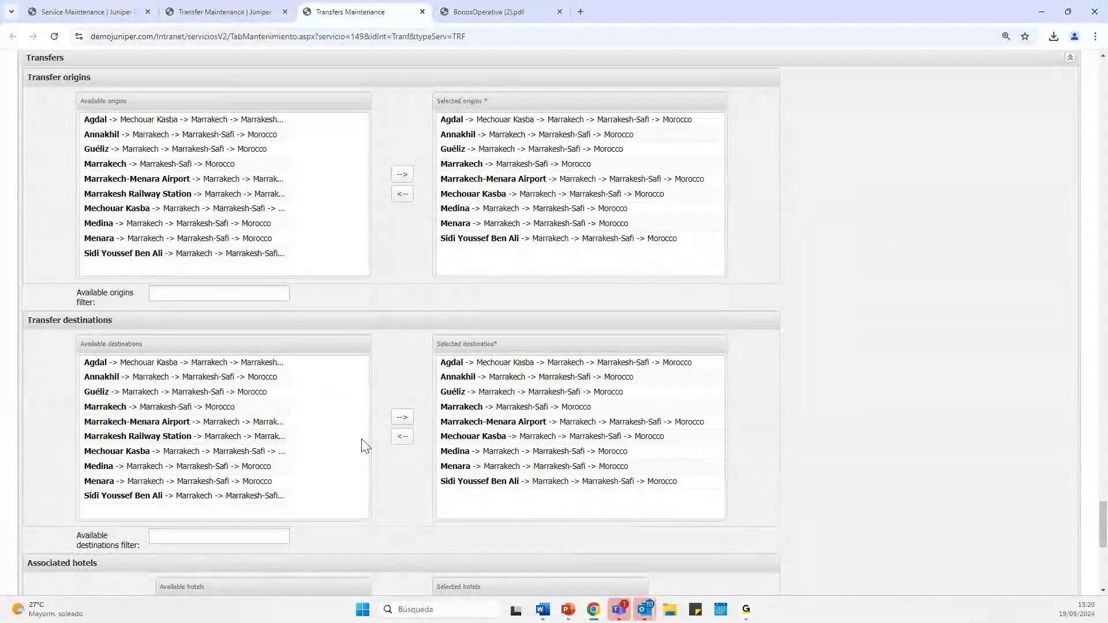
scroll(363, 445, down, 1)
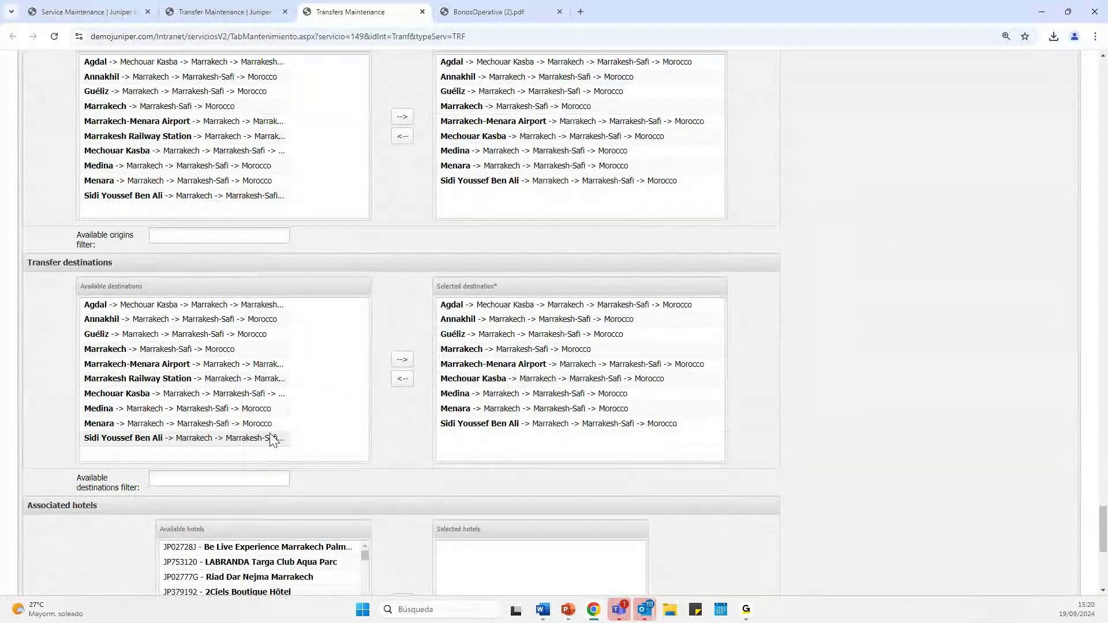
scroll(289, 456, down, 3)
scroll(332, 460, down, 1)
scroll(372, 521, down, 2)
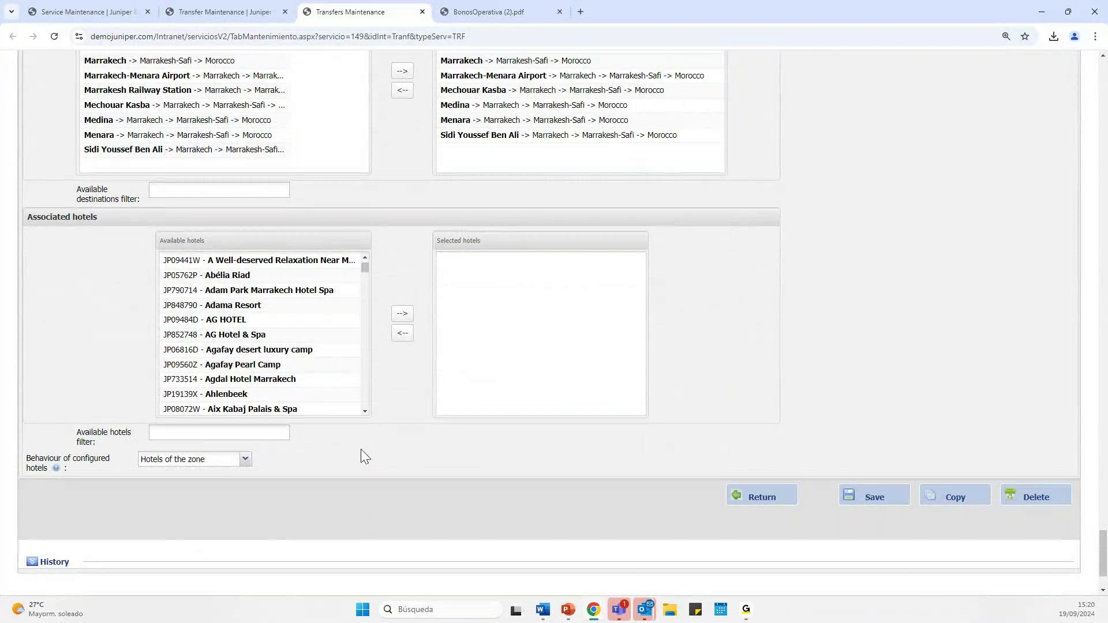
Go to the insurance maintenance of the destination services and open the insurance Seguro Trip Planner (JPDemo)
scroll(126, 376, up, 20)
scroll(134, 376, up, 20)
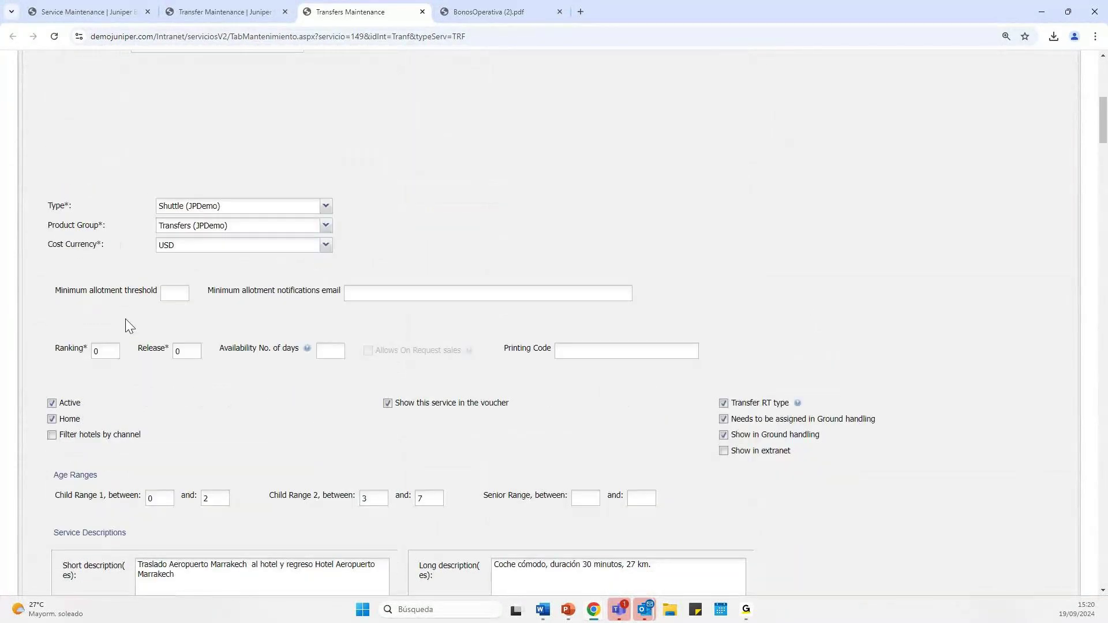
scroll(118, 323, up, 10)
mouse_move(213, 96)
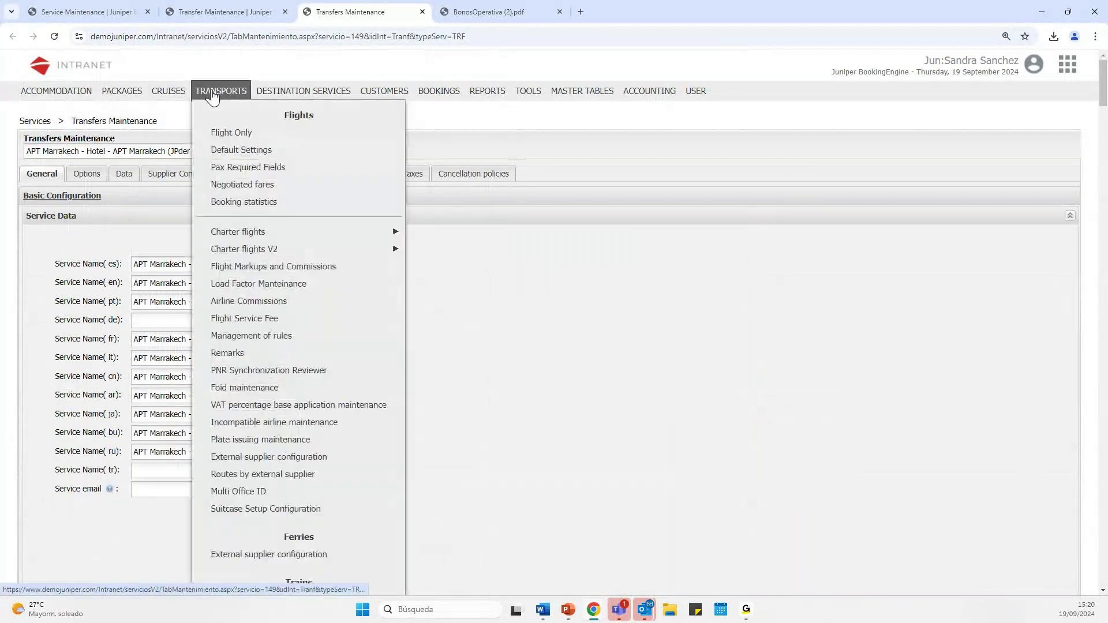
mouse_move(273, 94)
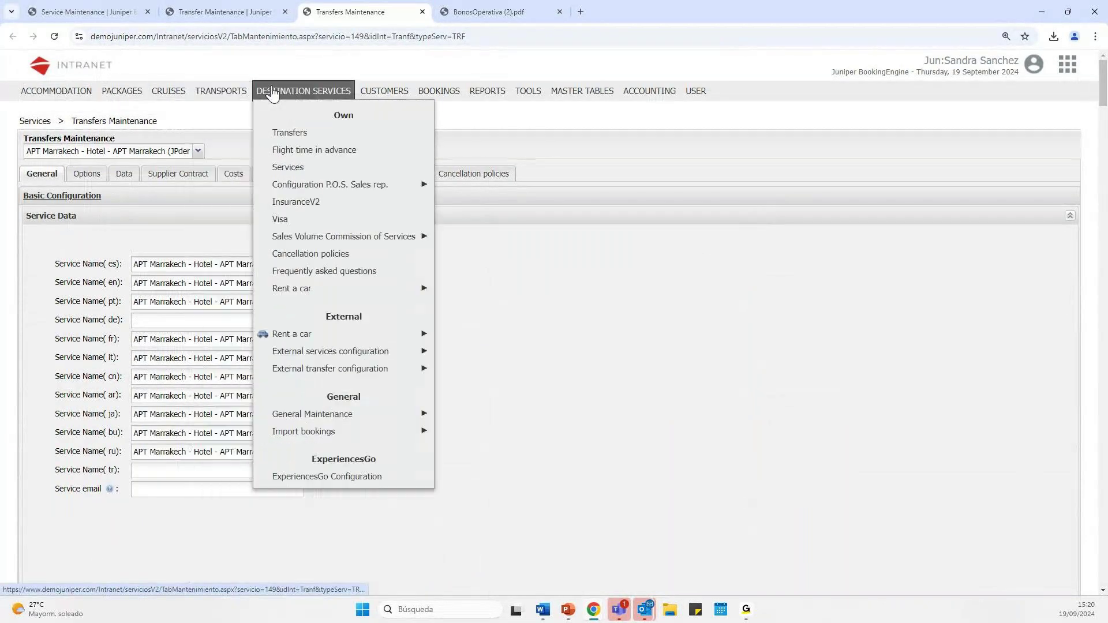
click(312, 208)
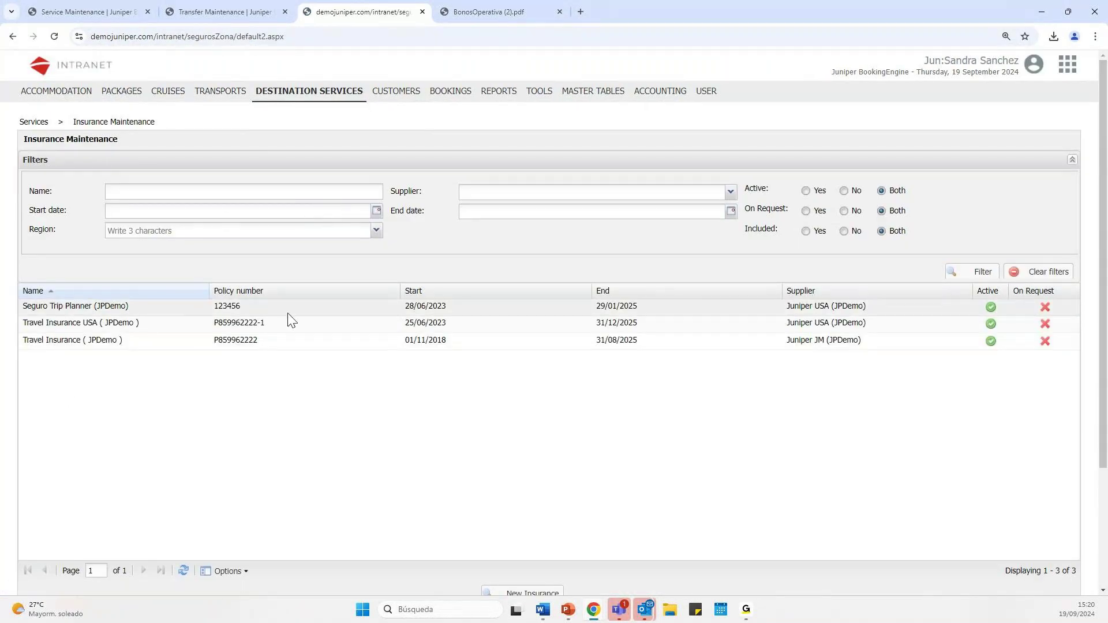
double_click(902, 310)
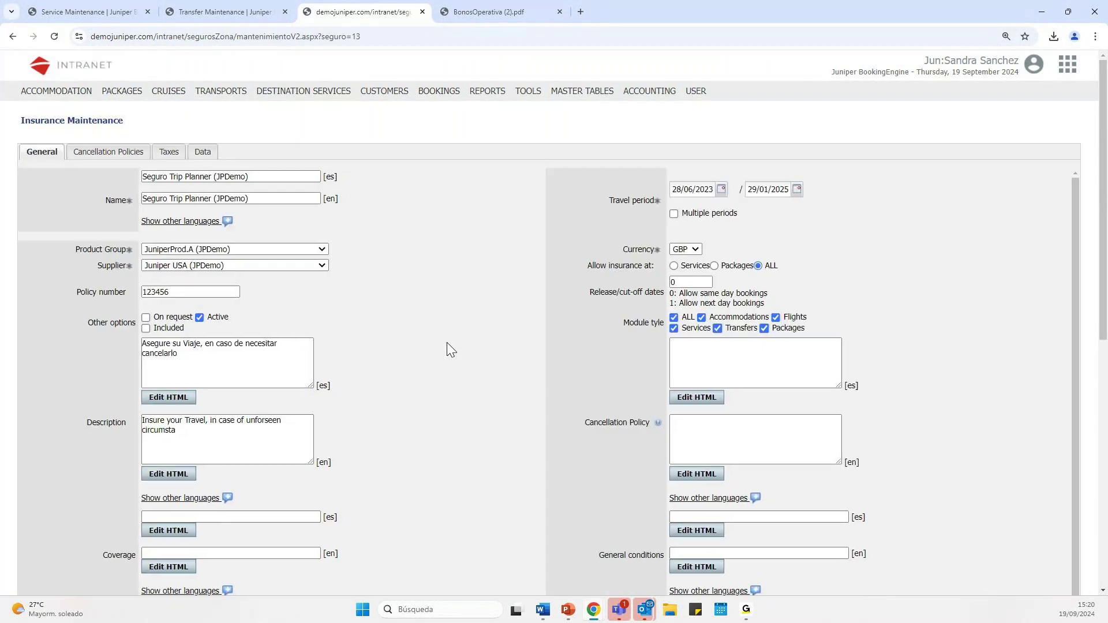
Examine the insurance's descriptions, coverage, insurance type, and rates by number of days with cost, markup and sales price
scroll(424, 345, down, 3)
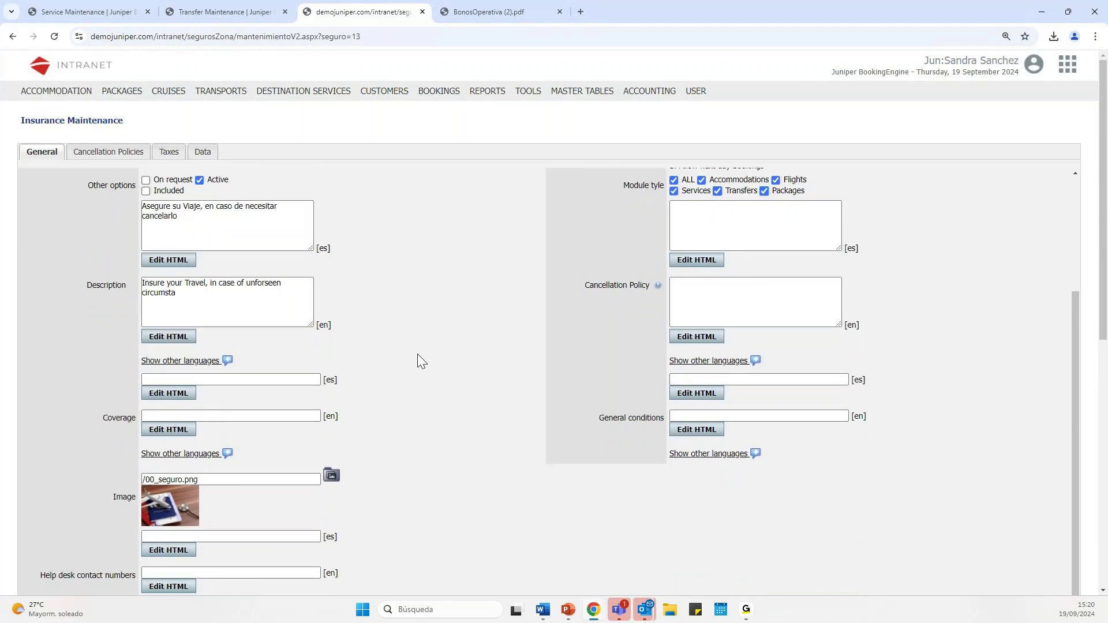
scroll(415, 452, down, 7)
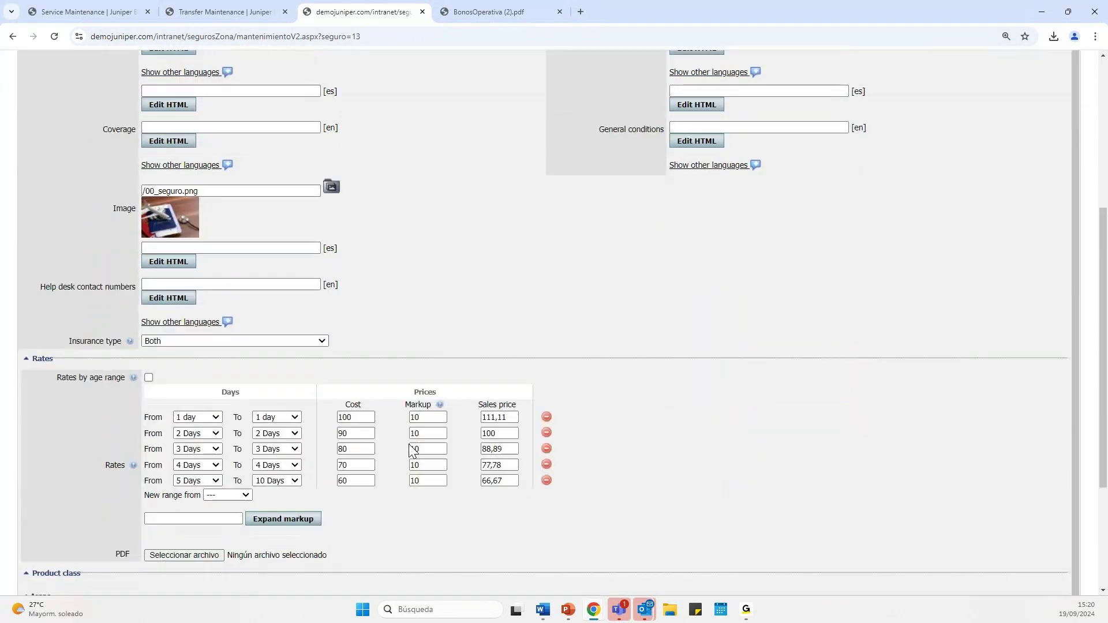
scroll(409, 445, down, 2)
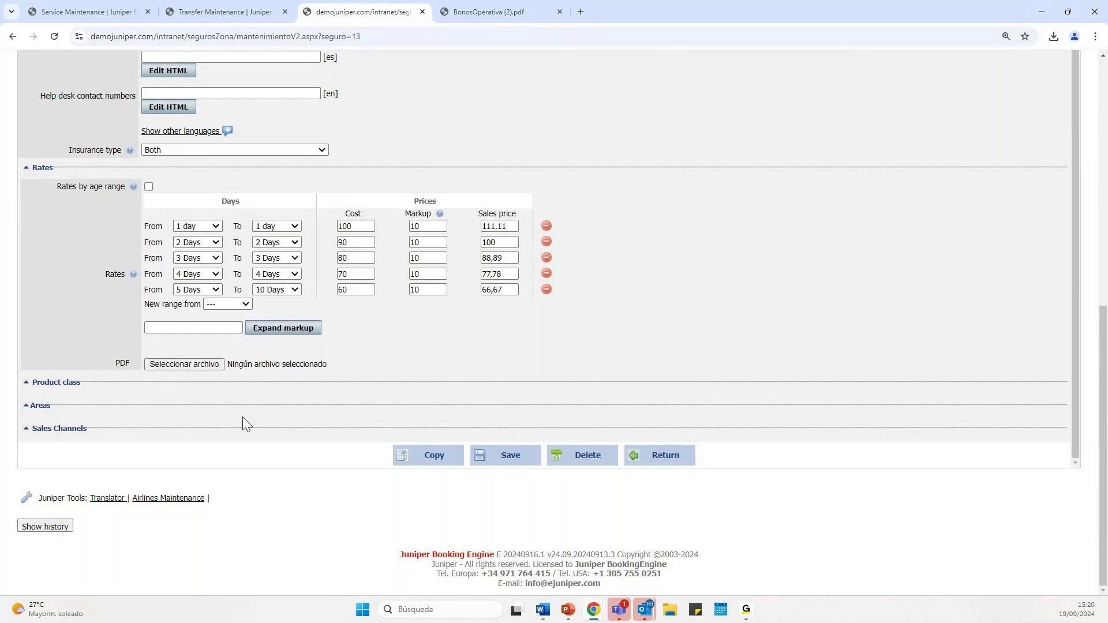
Open the visa service Visa (JPDemo) from the destination services and examine its service names in the basic configuration
scroll(243, 418, up, 10)
scroll(227, 384, up, 2)
mouse_move(299, 95)
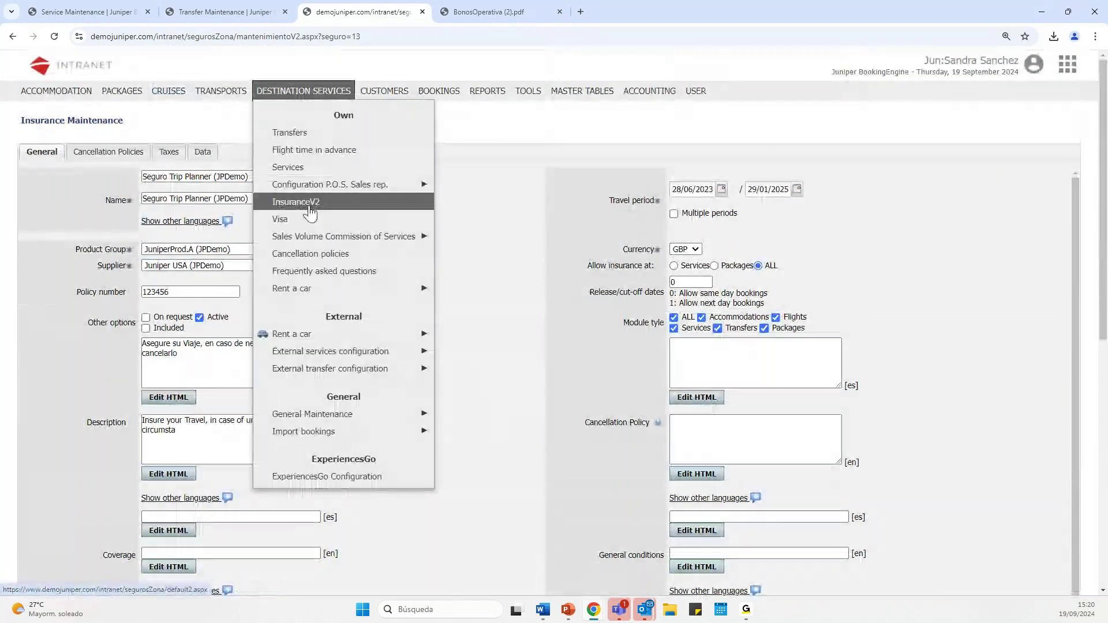
click(308, 218)
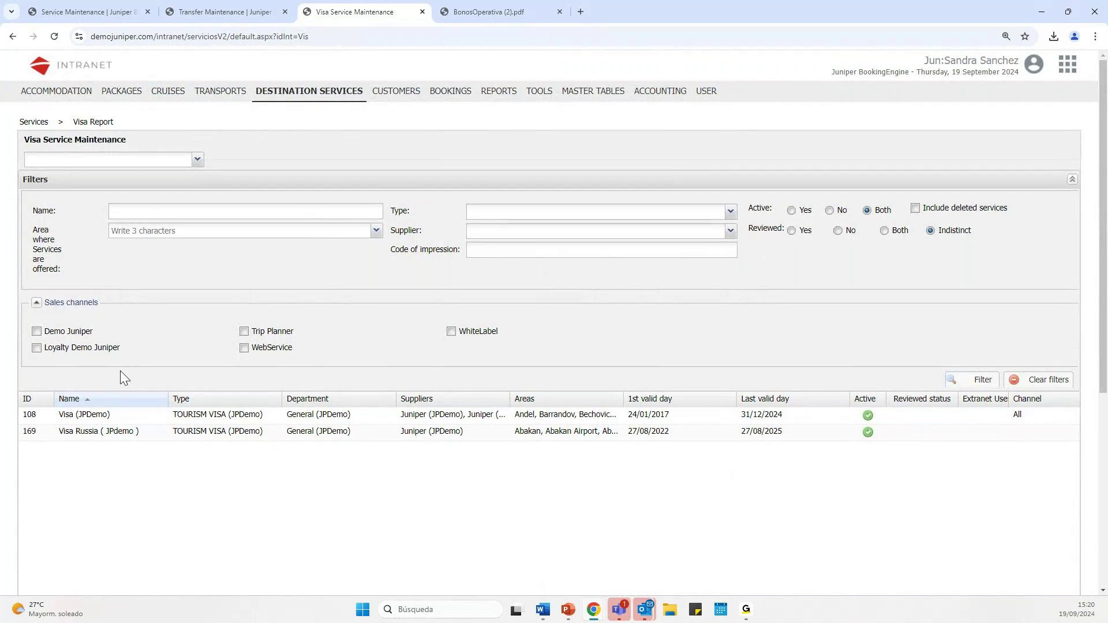
double_click(156, 417)
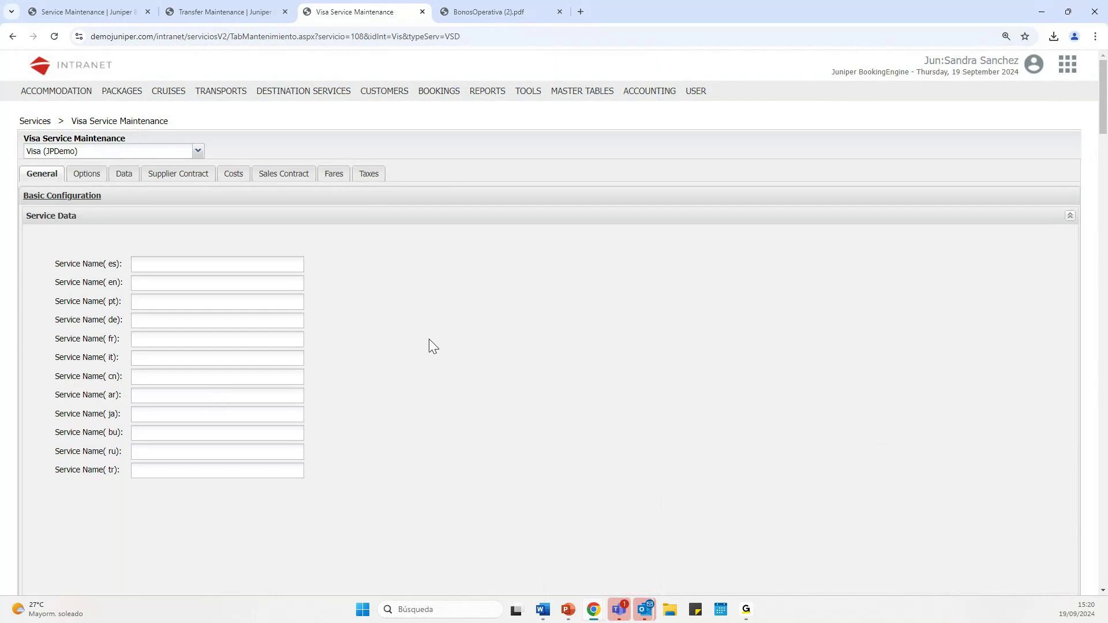
scroll(429, 339, down, 1)
scroll(432, 344, down, 2)
scroll(432, 344, up, 1)
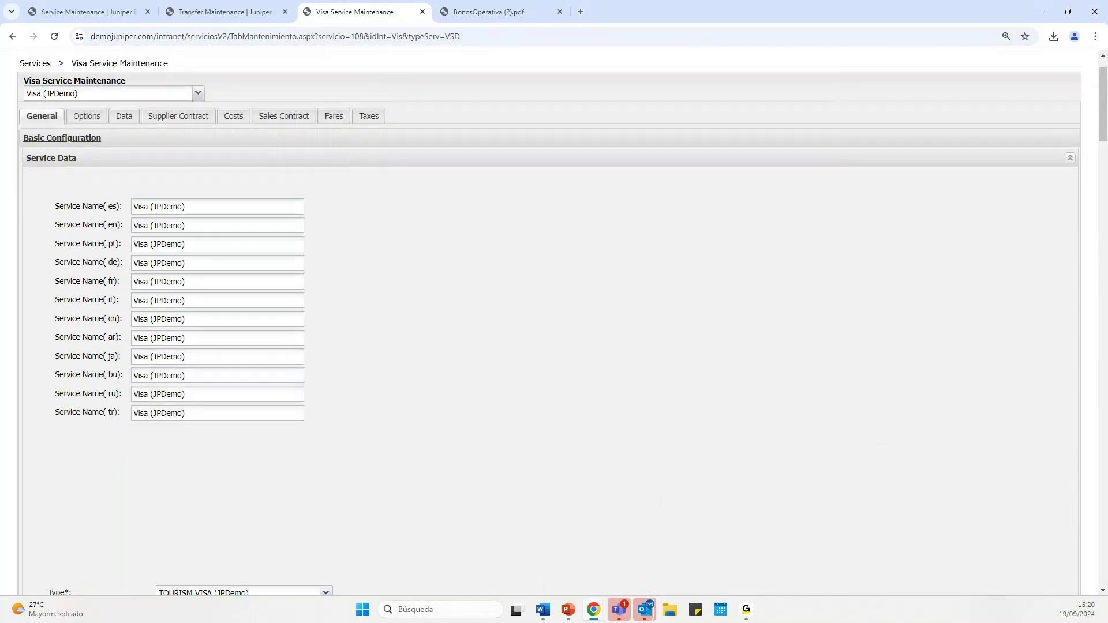